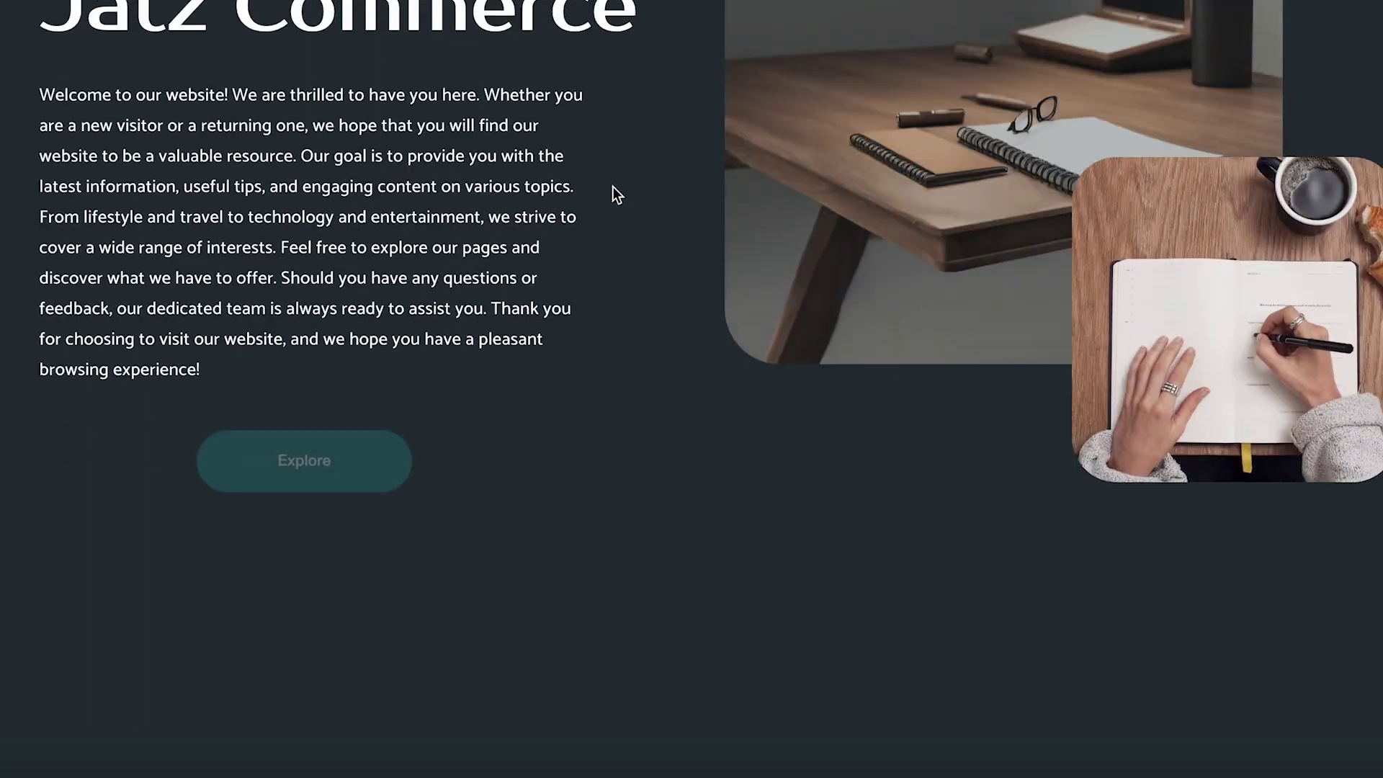
scroll(613, 188, "down", 20)
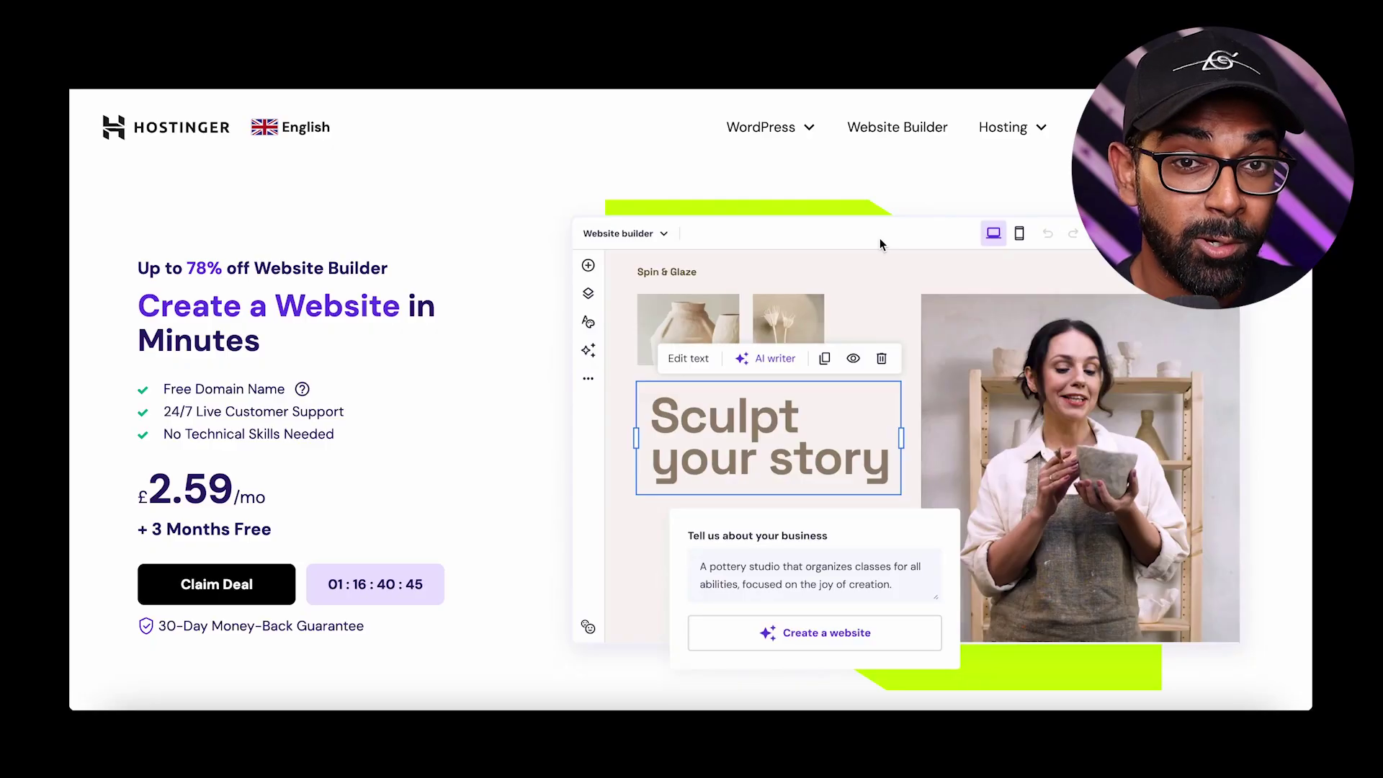
- Compare the Premium and Business plans' AI Tools and eCommerce features on the pricing cards
scroll(879, 242, "down", 10)
scroll(880, 240, "down", 4)
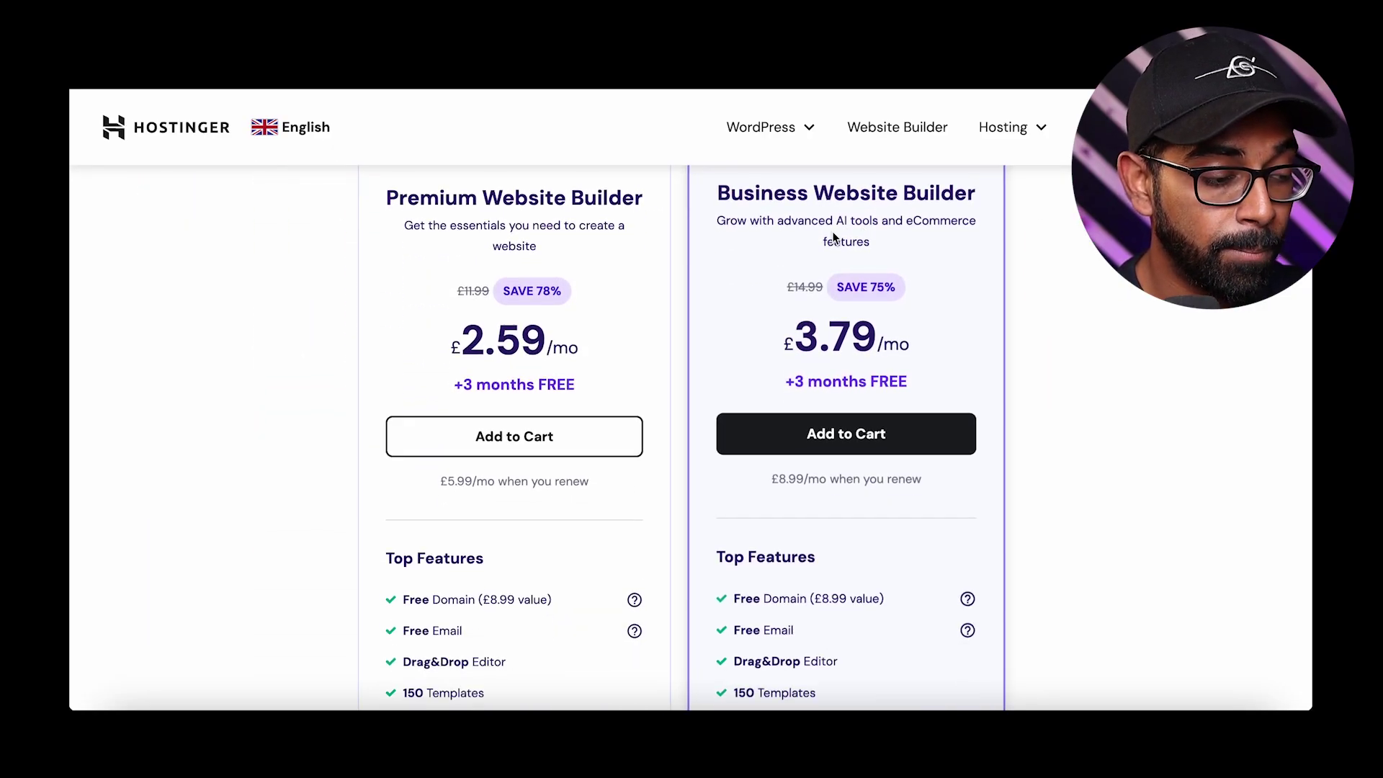
scroll(970, 282, "down", 4)
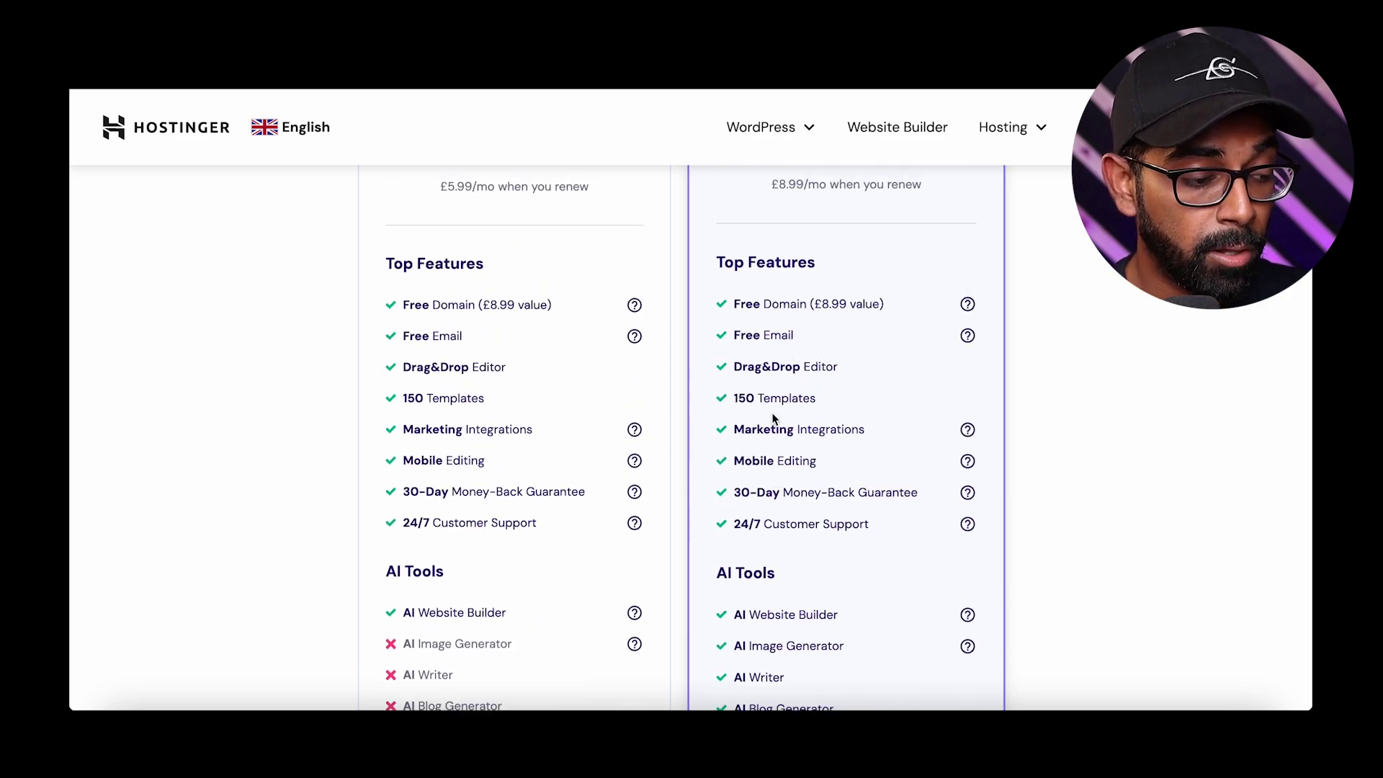
scroll(729, 490, "down", 2)
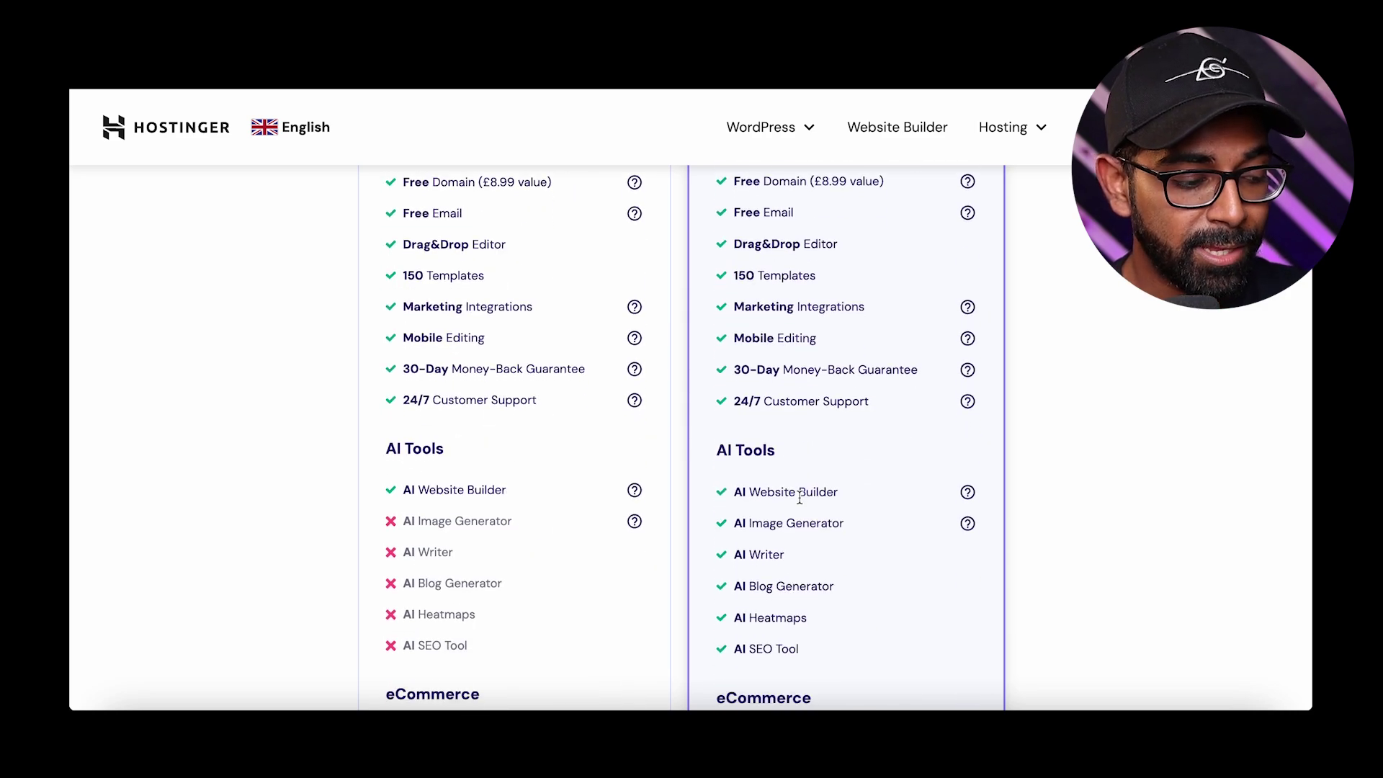
scroll(726, 508, "down", 1)
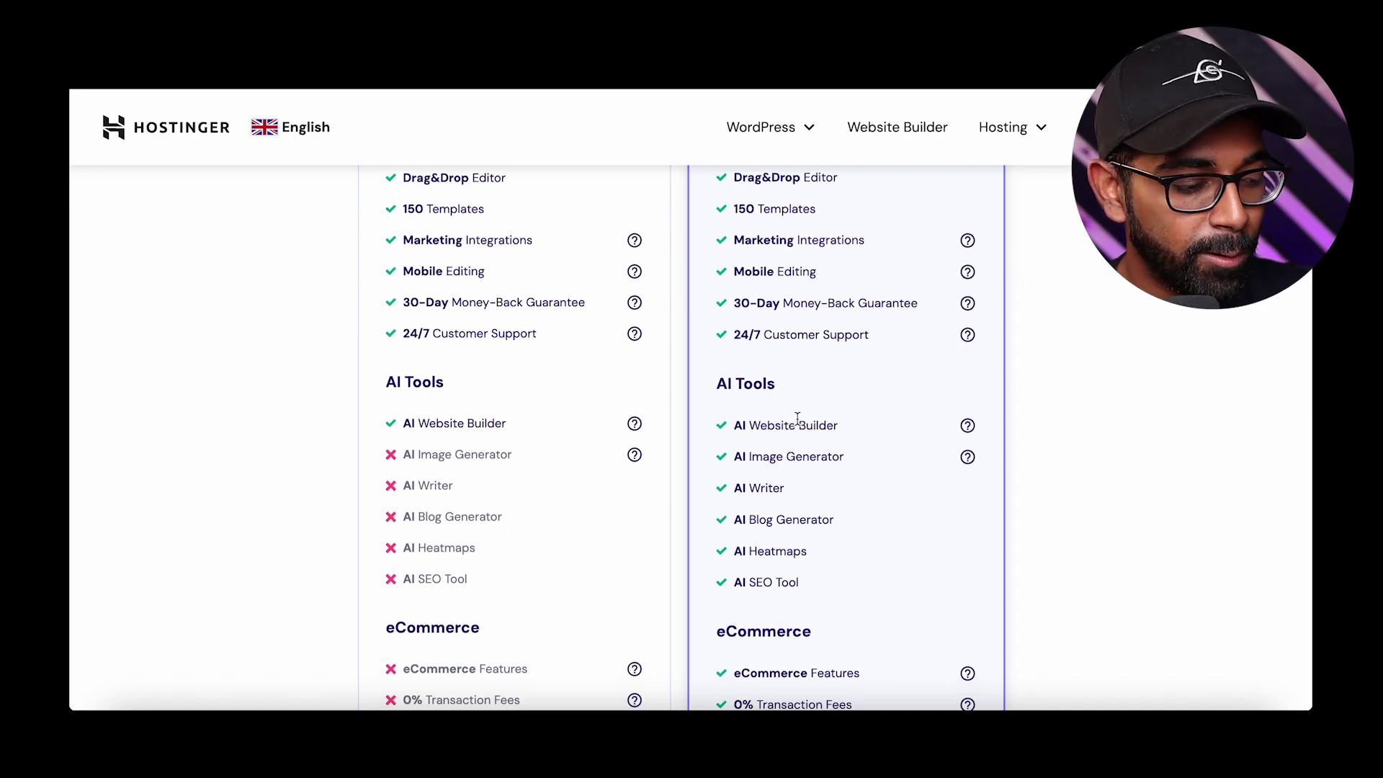
scroll(800, 417, "down", 2)
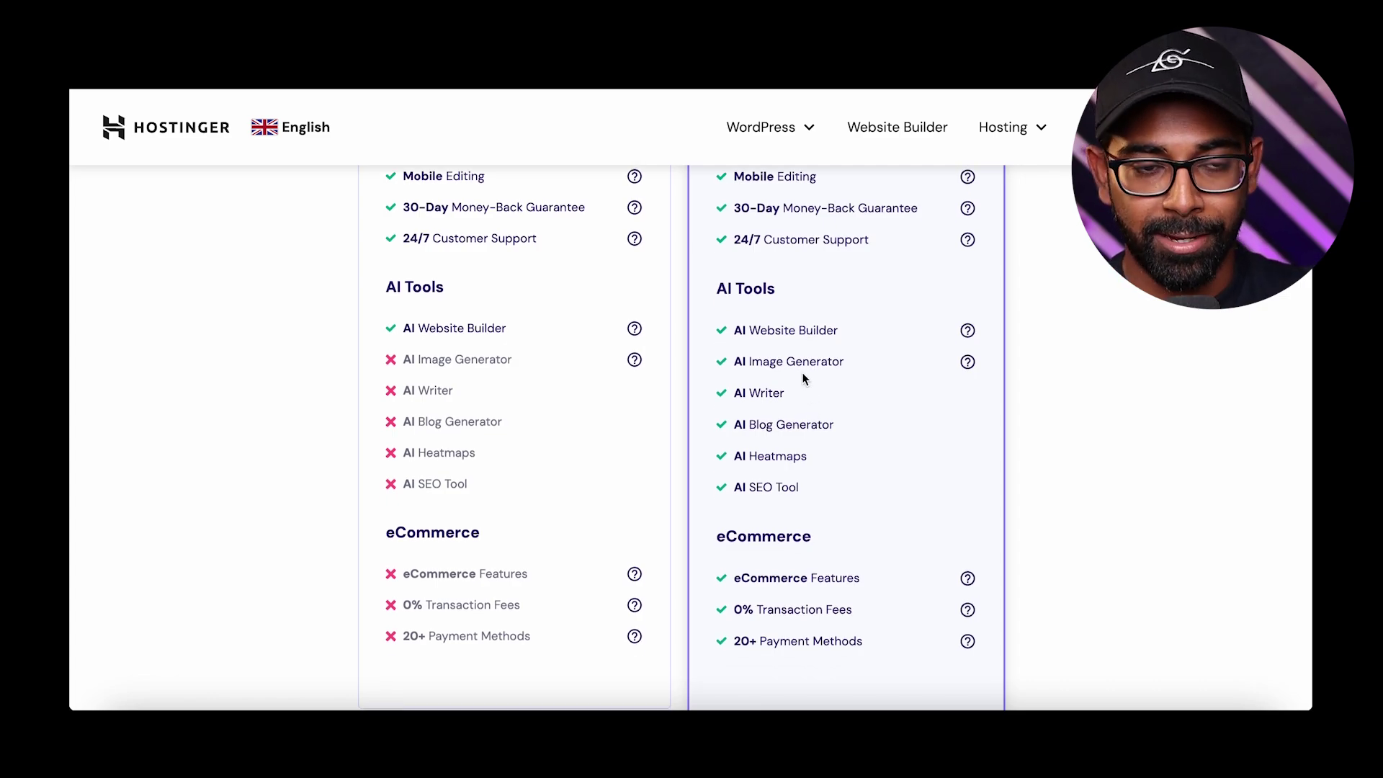
scroll(800, 378, "down", 3)
left_click_drag(717, 375, 854, 375)
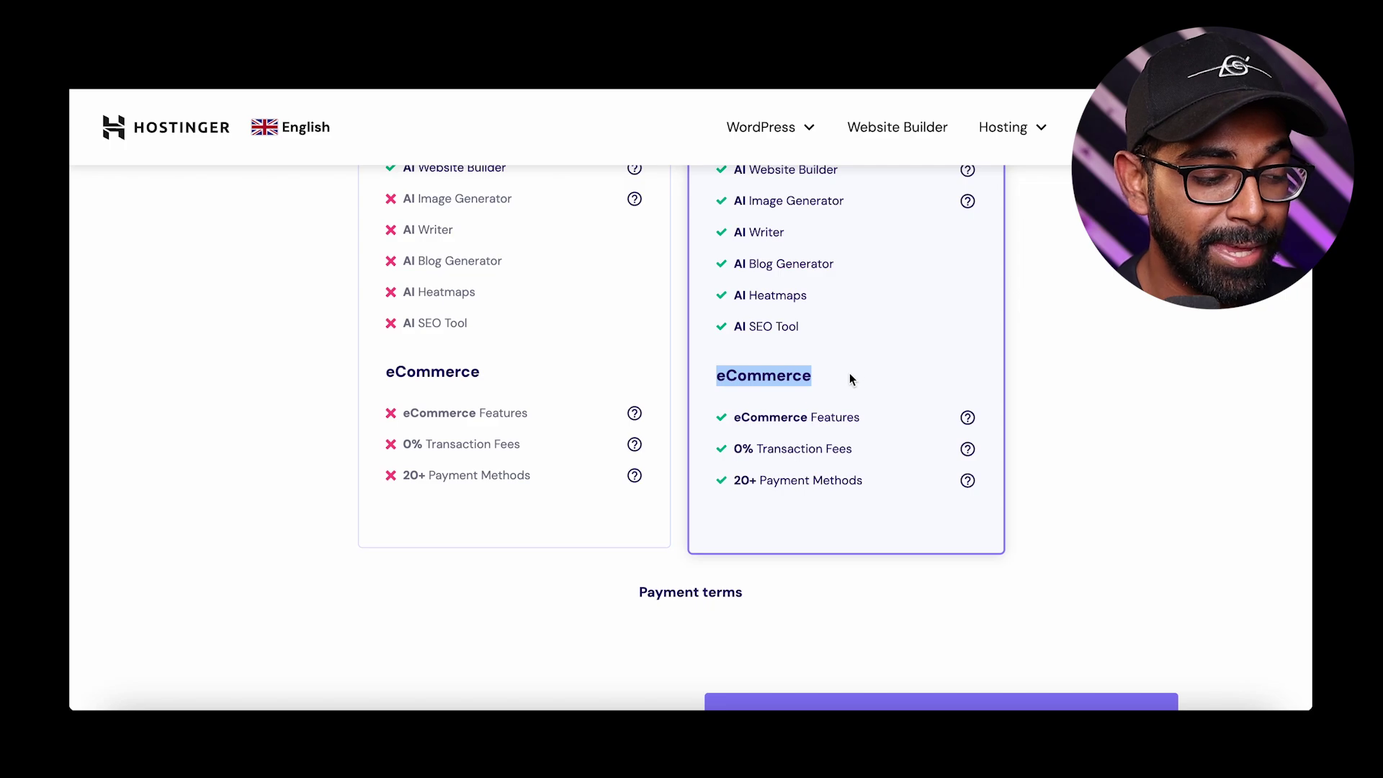
scroll(463, 392, "up", 12)
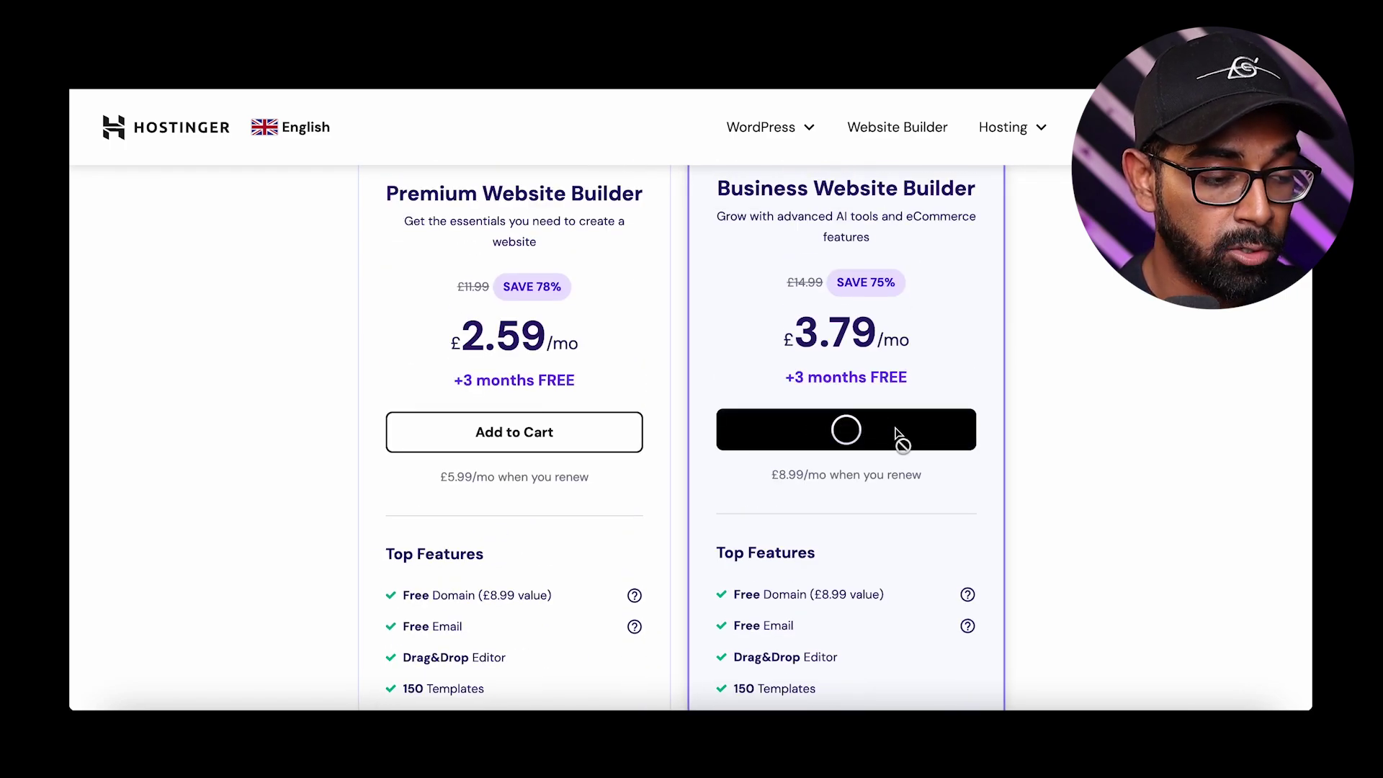
- Keep the 48-month Business Website Builder period and review the order down to payment
scroll(737, 314, "down", 1)
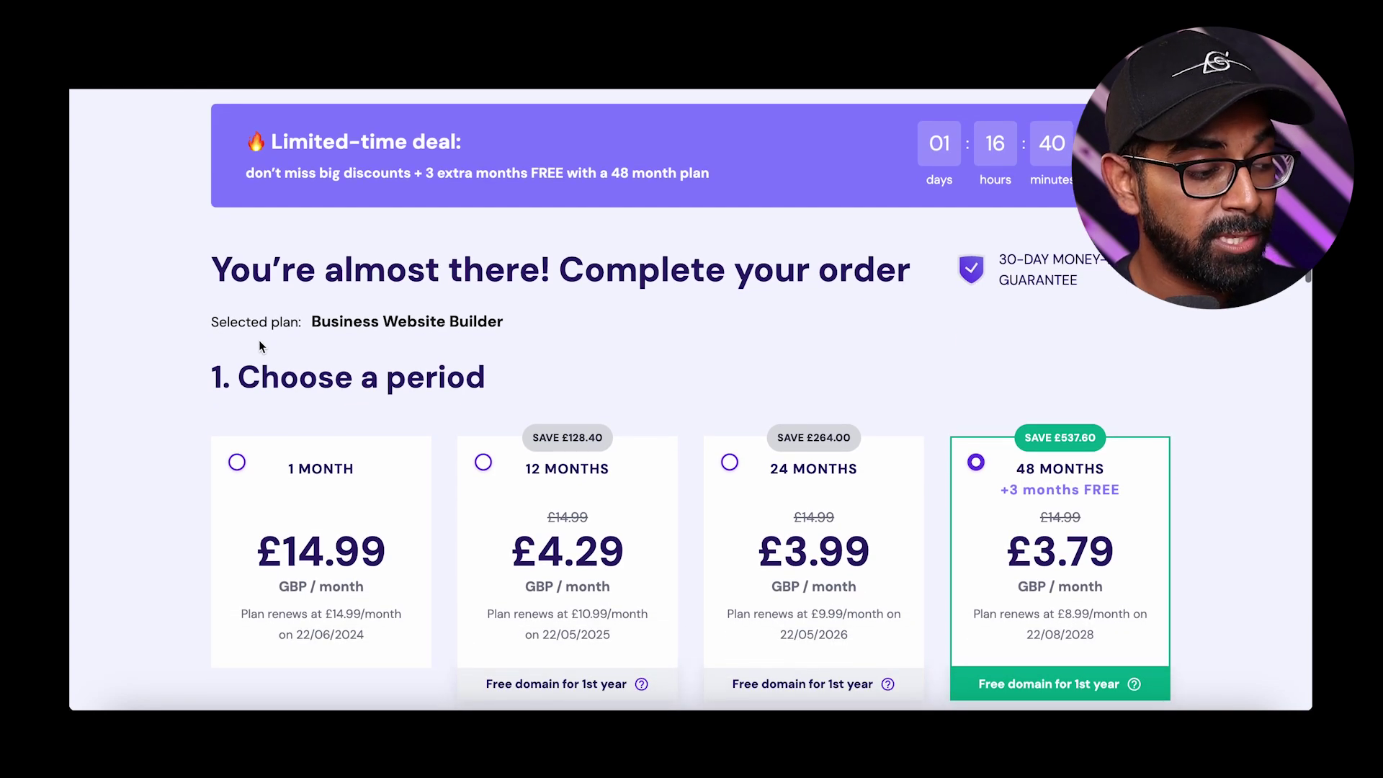
scroll(495, 400, "down", 1)
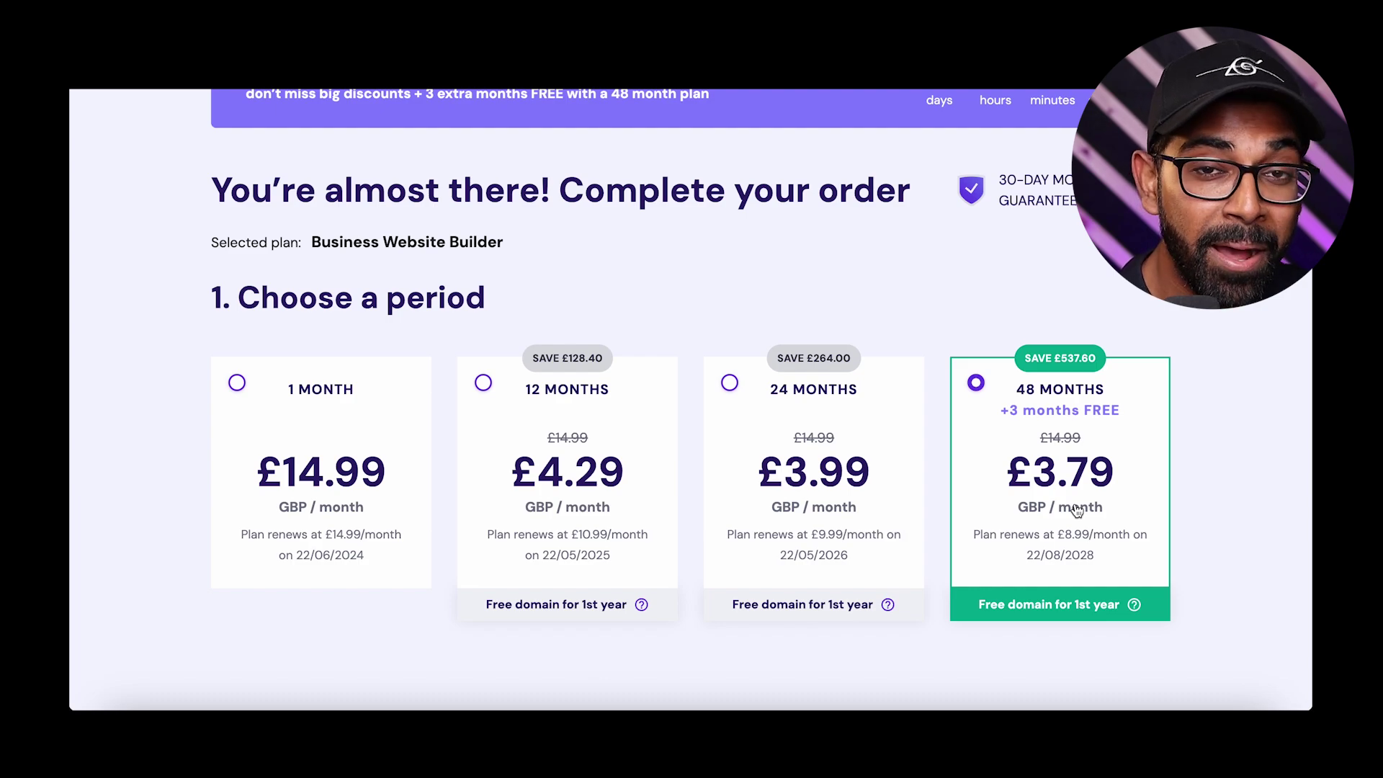
scroll(1076, 509, "down", 3)
scroll(1079, 346, "down", 3)
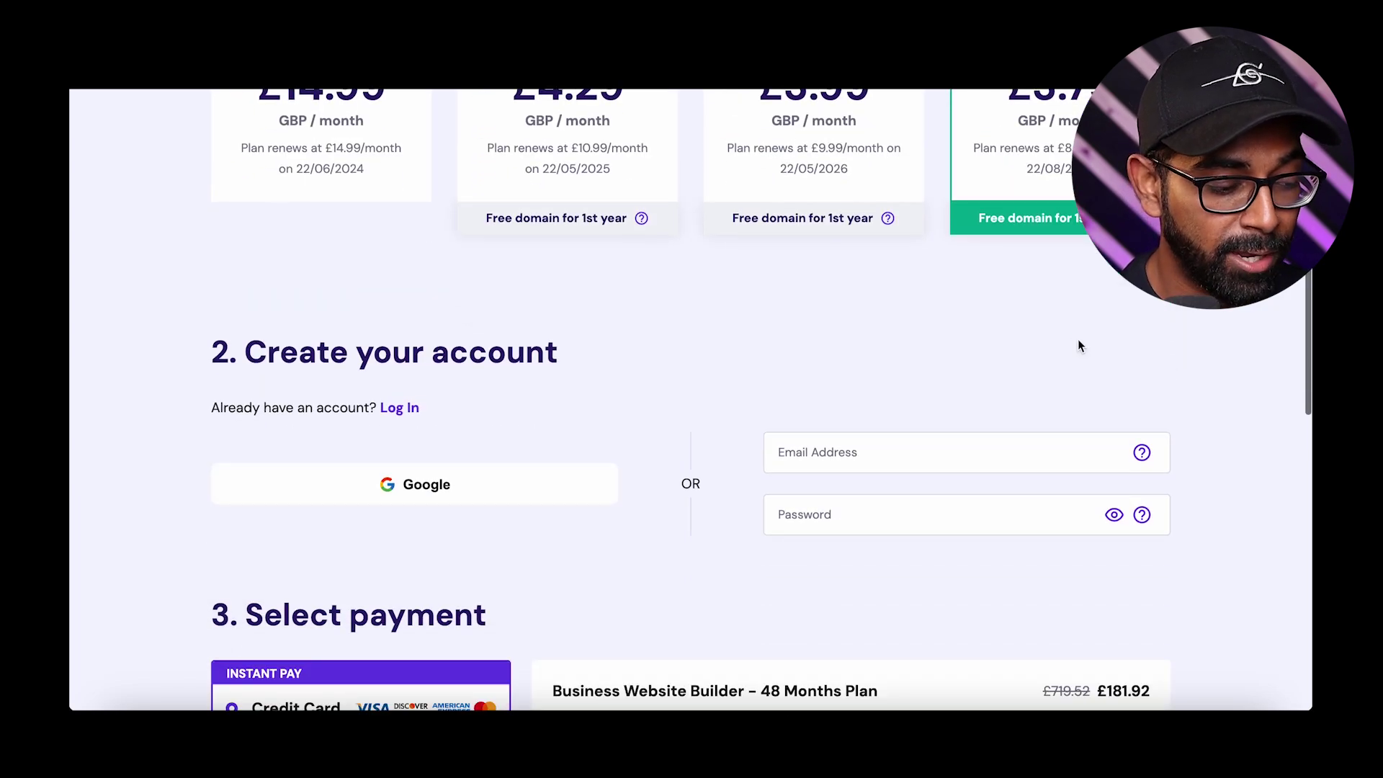
scroll(1079, 346, "down", 1)
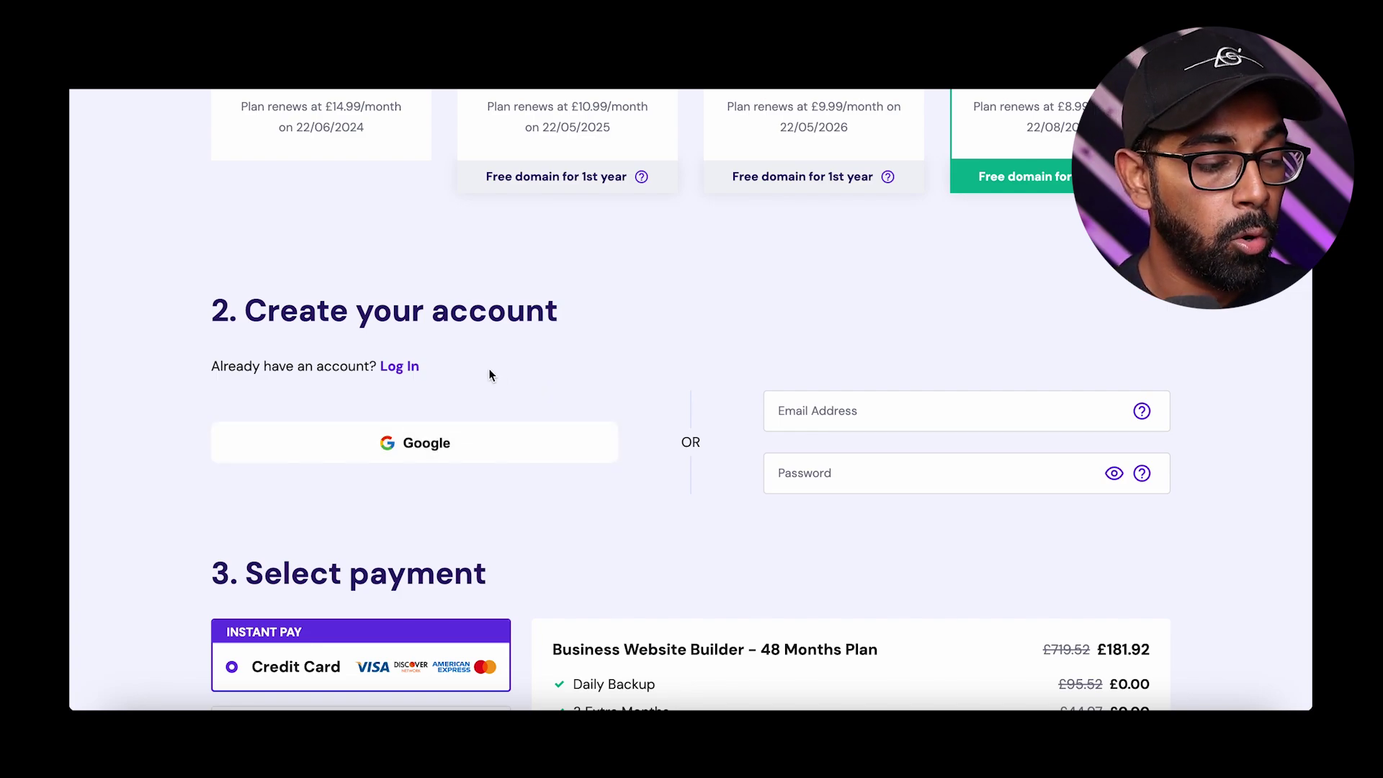
scroll(491, 369, "down", 5)
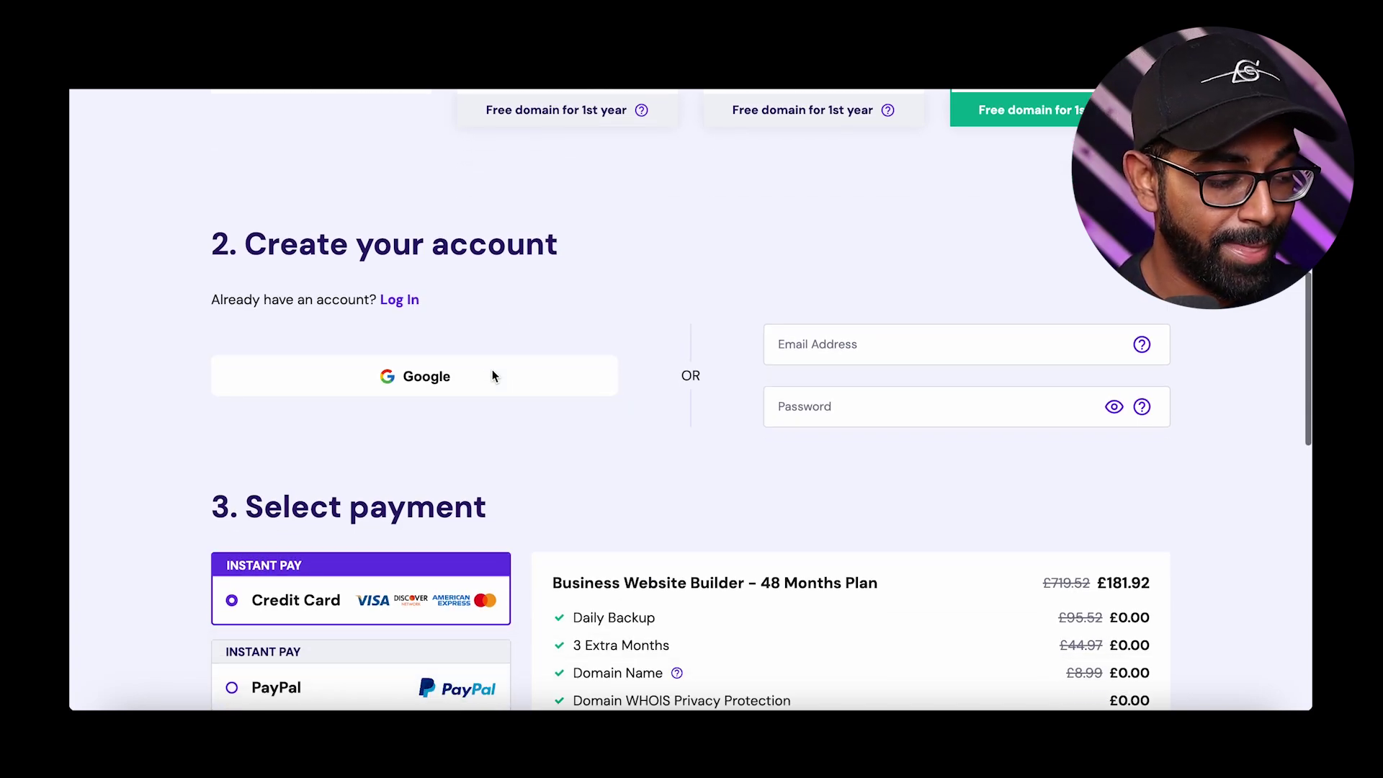
scroll(714, 331, "down", 1)
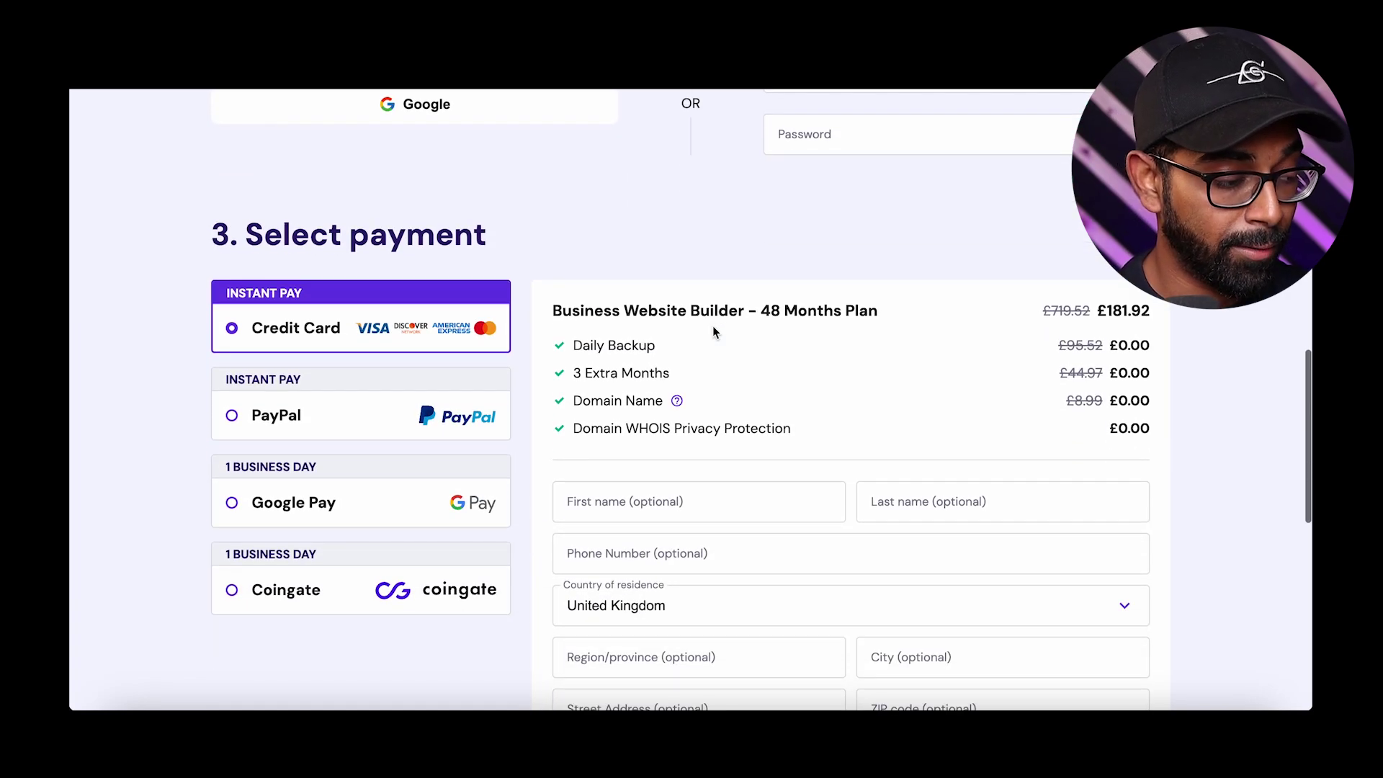
scroll(564, 335, "down", 1)
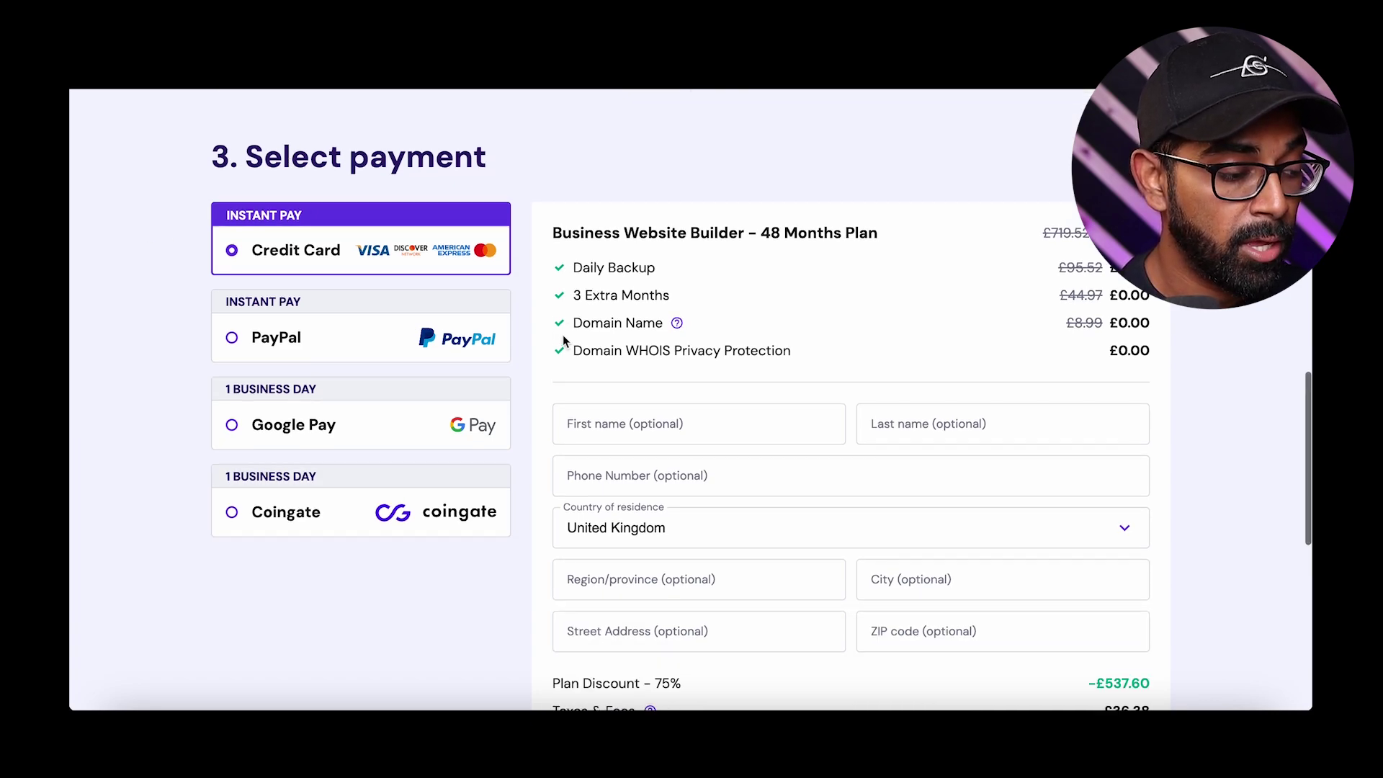
scroll(860, 470, "down", 3)
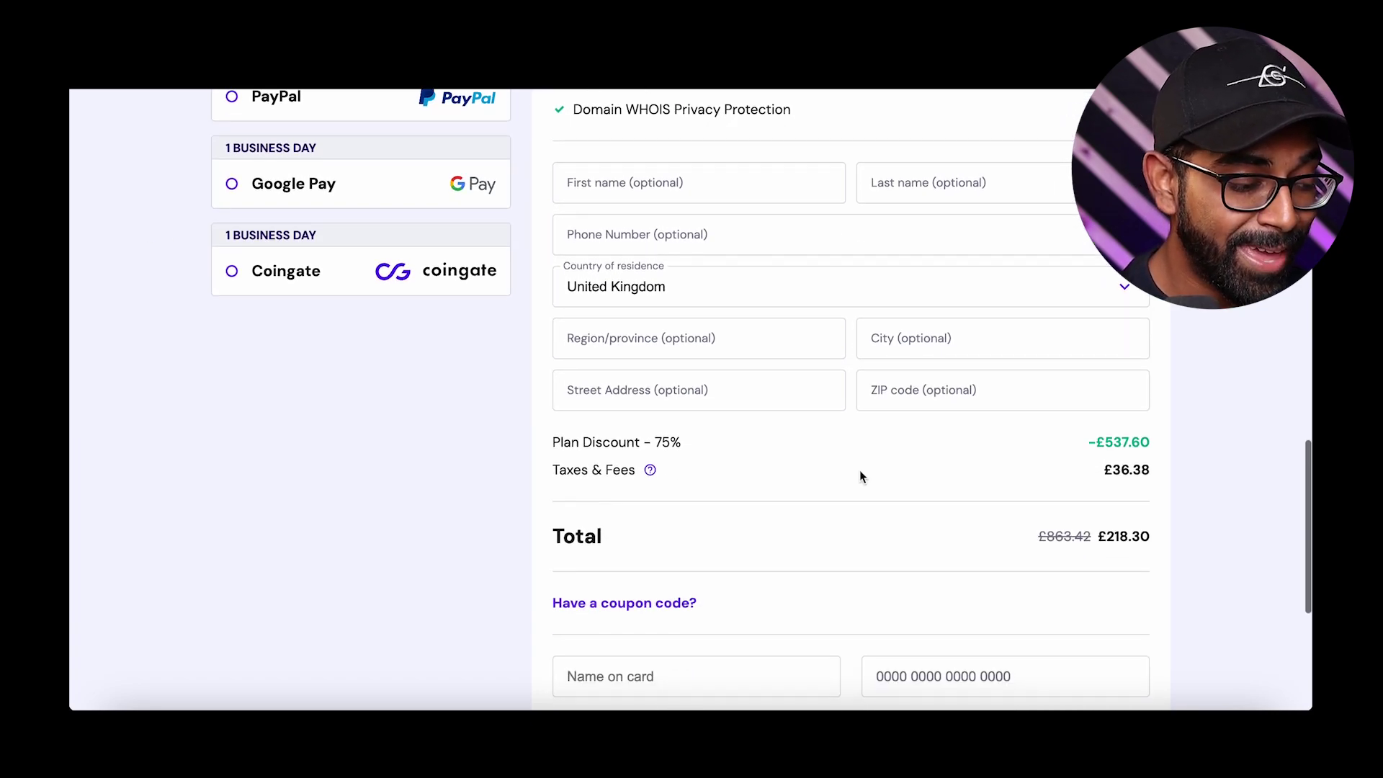
- Apply the coupon code JATZN to the order
left_click(632, 560)
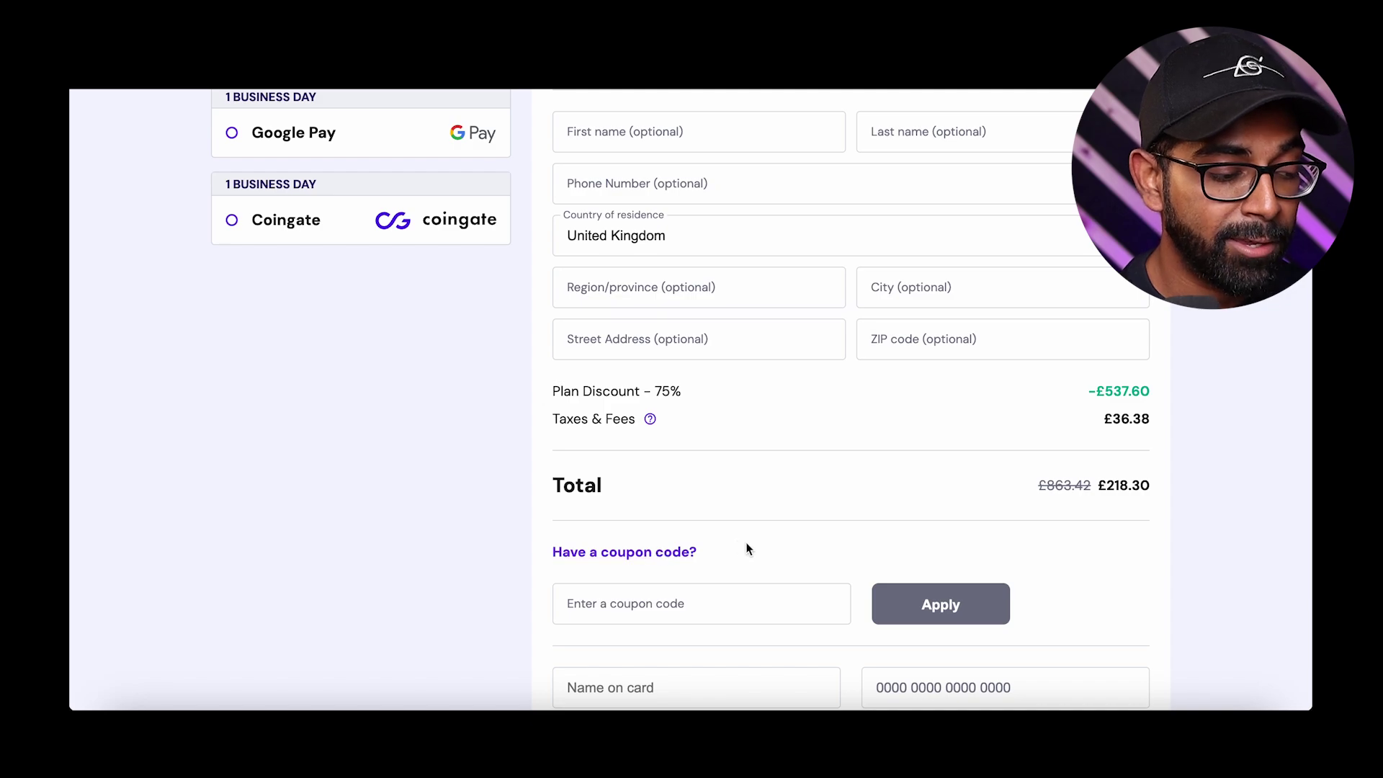
scroll(745, 544, "down", 1)
left_click(657, 555)
type("JATZNARAN")
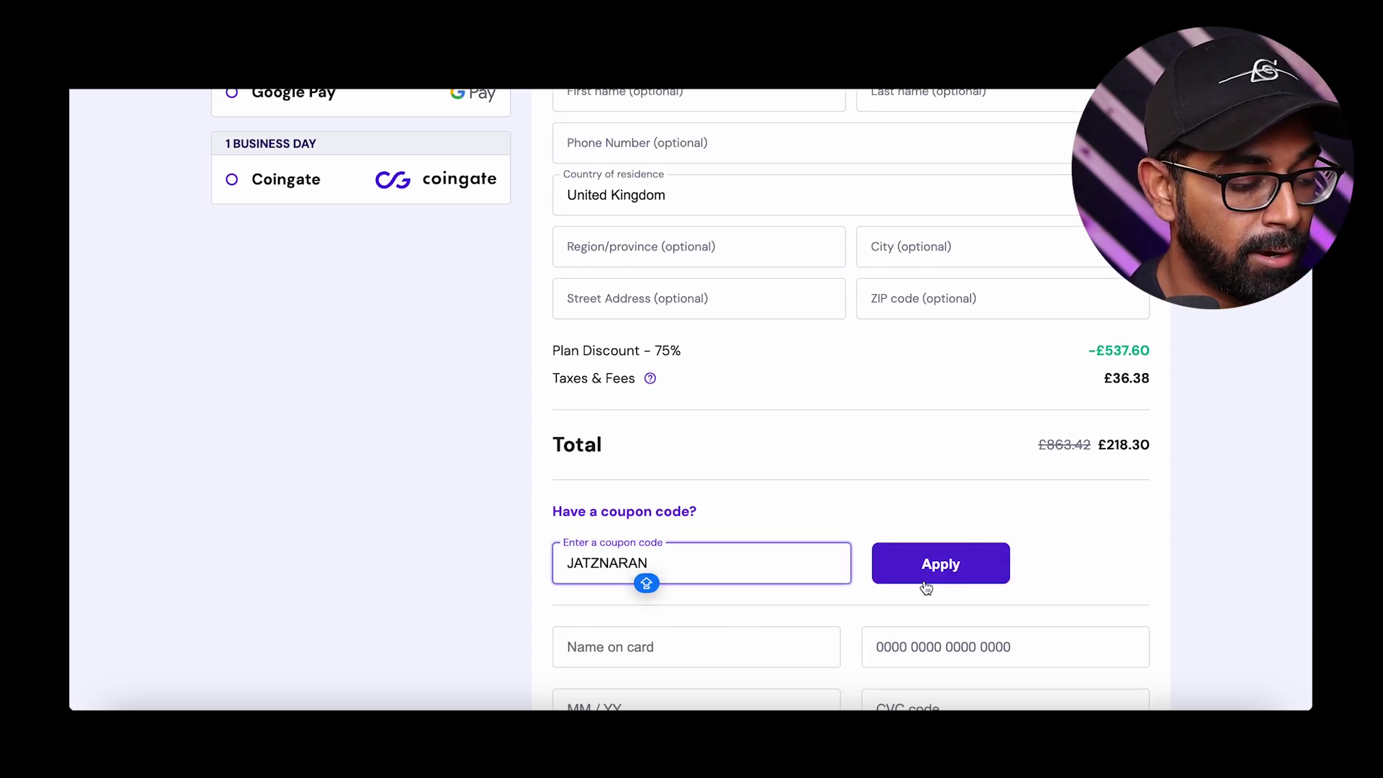
left_click(936, 576)
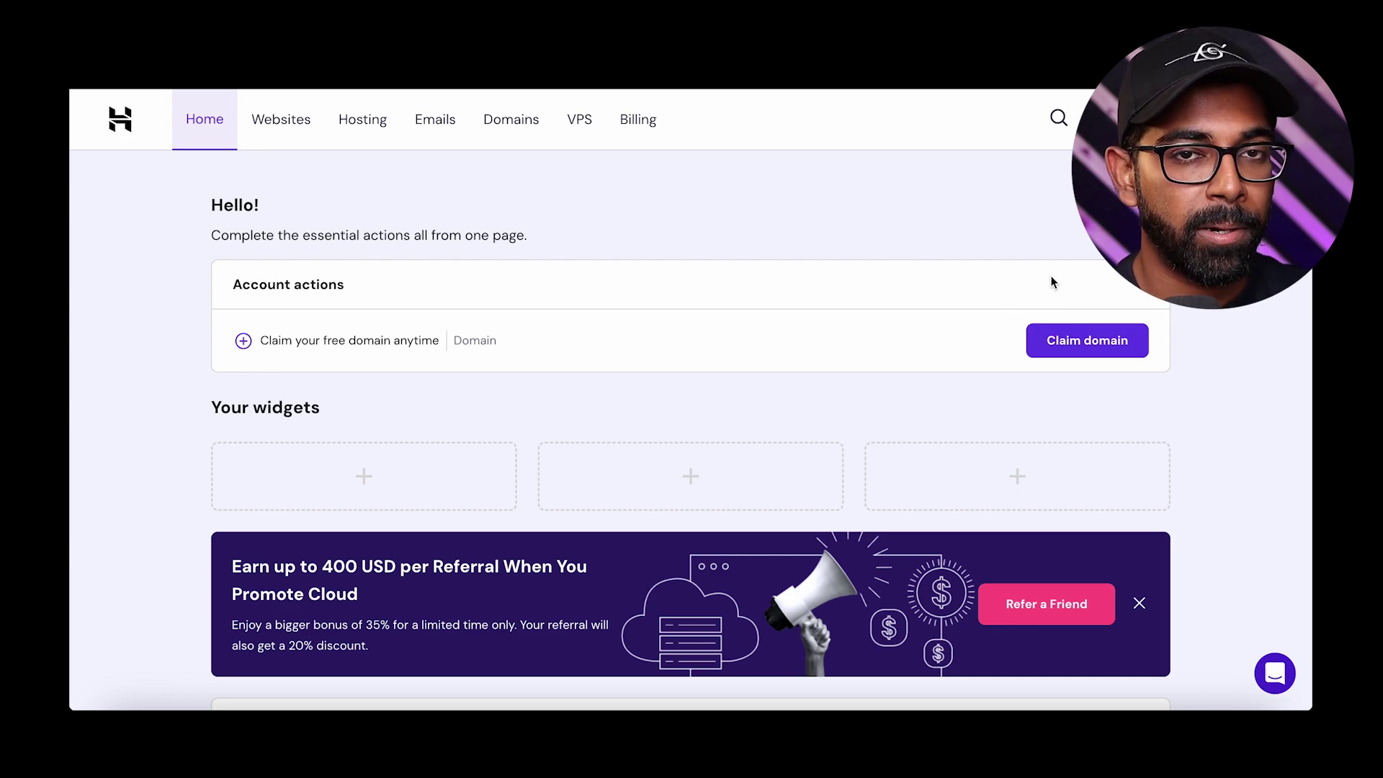
- Create a new website in hPanel using Hostinger Website Builder as the creation tool
scroll(814, 302, "down", 3)
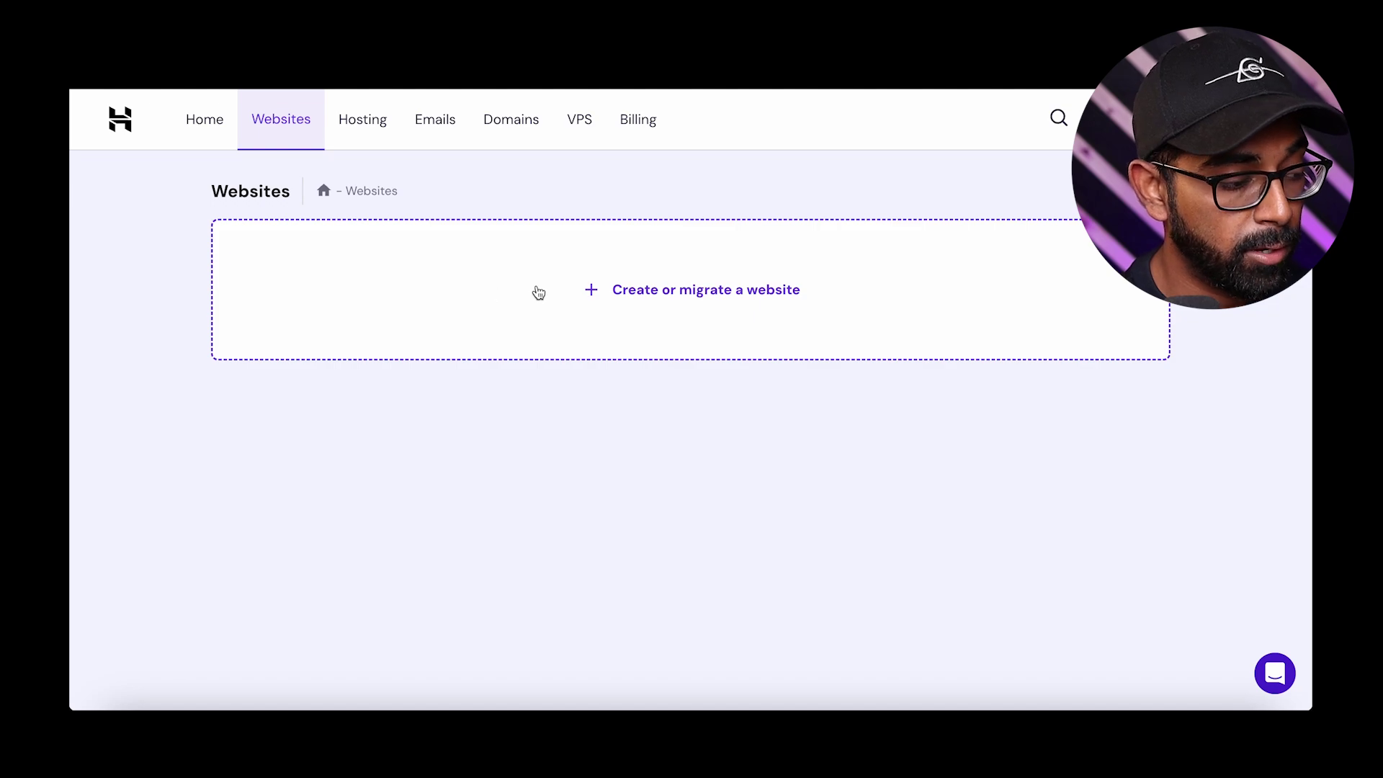
left_click(539, 291)
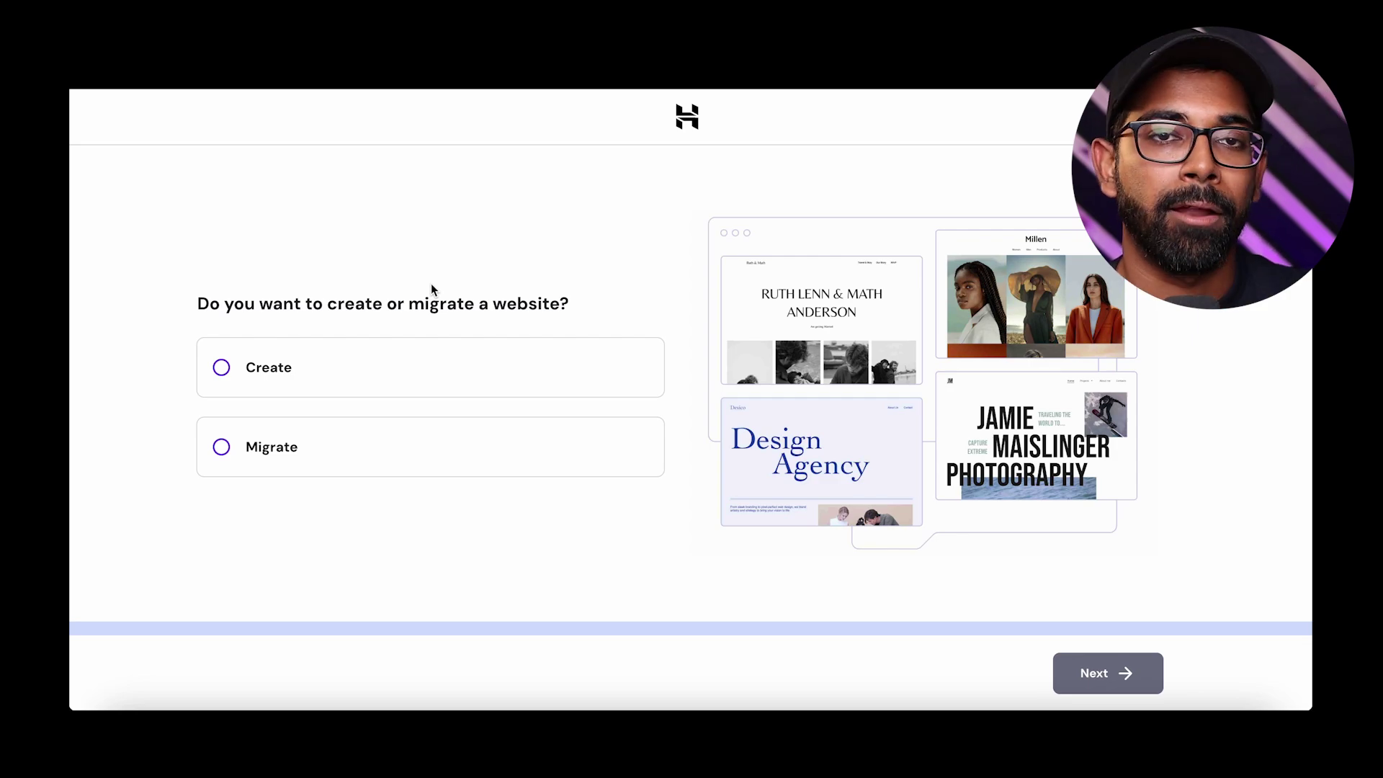
left_click(317, 366)
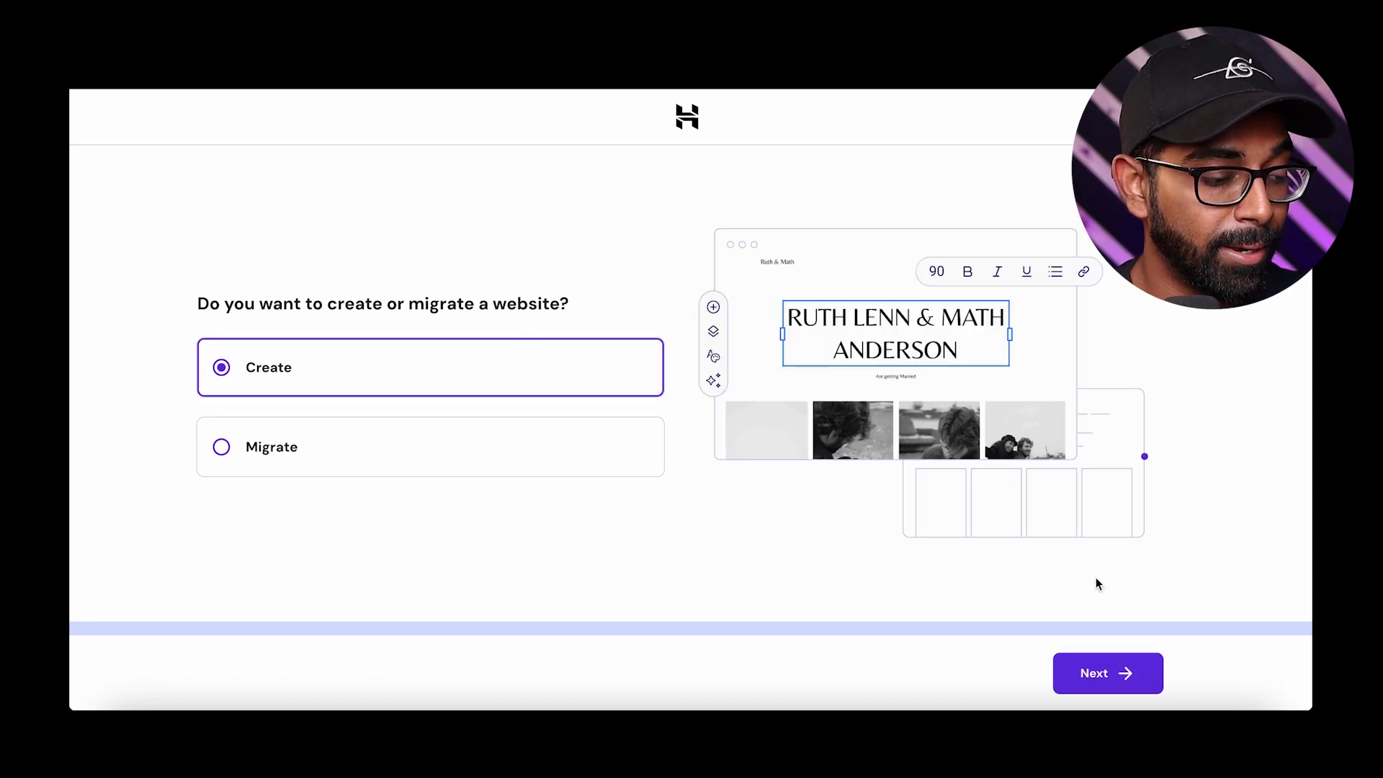
left_click(1109, 664)
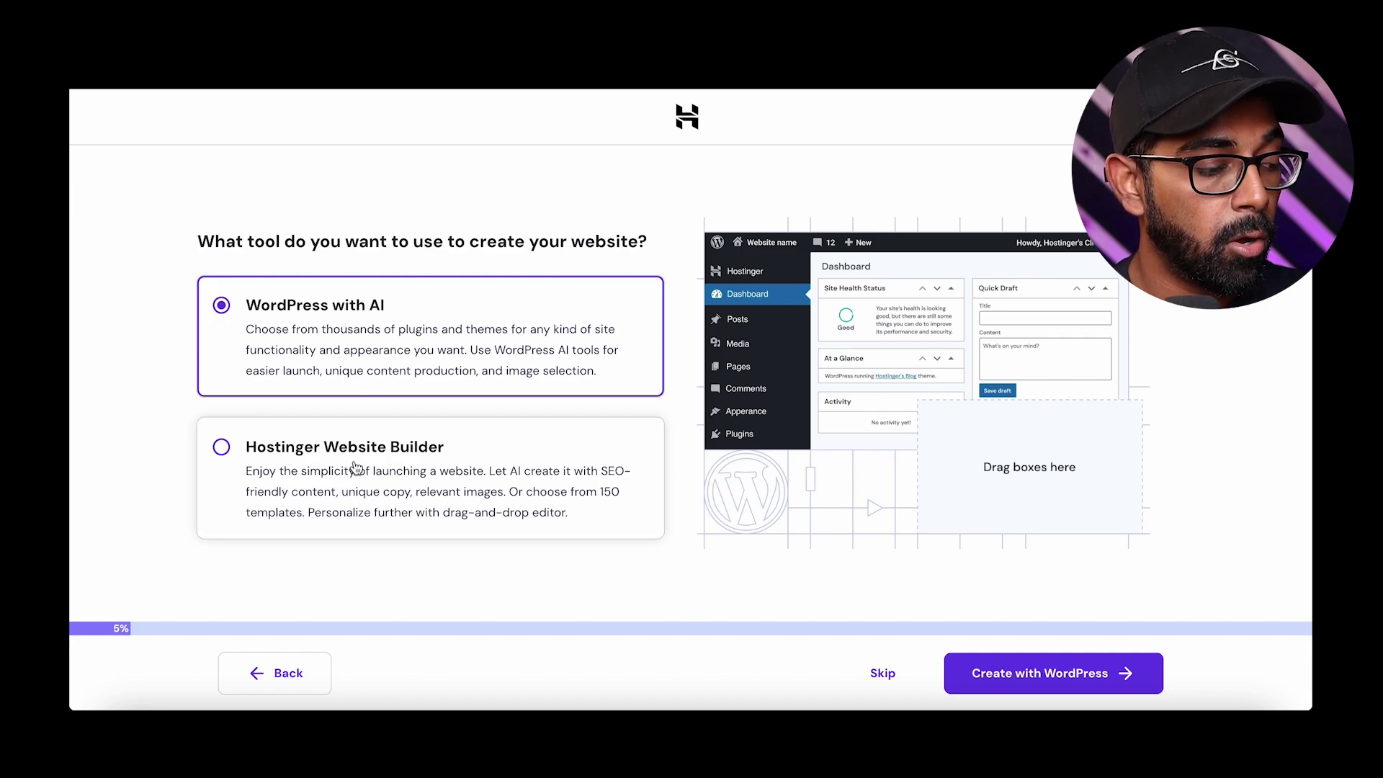
left_click(356, 468)
left_click(1033, 679)
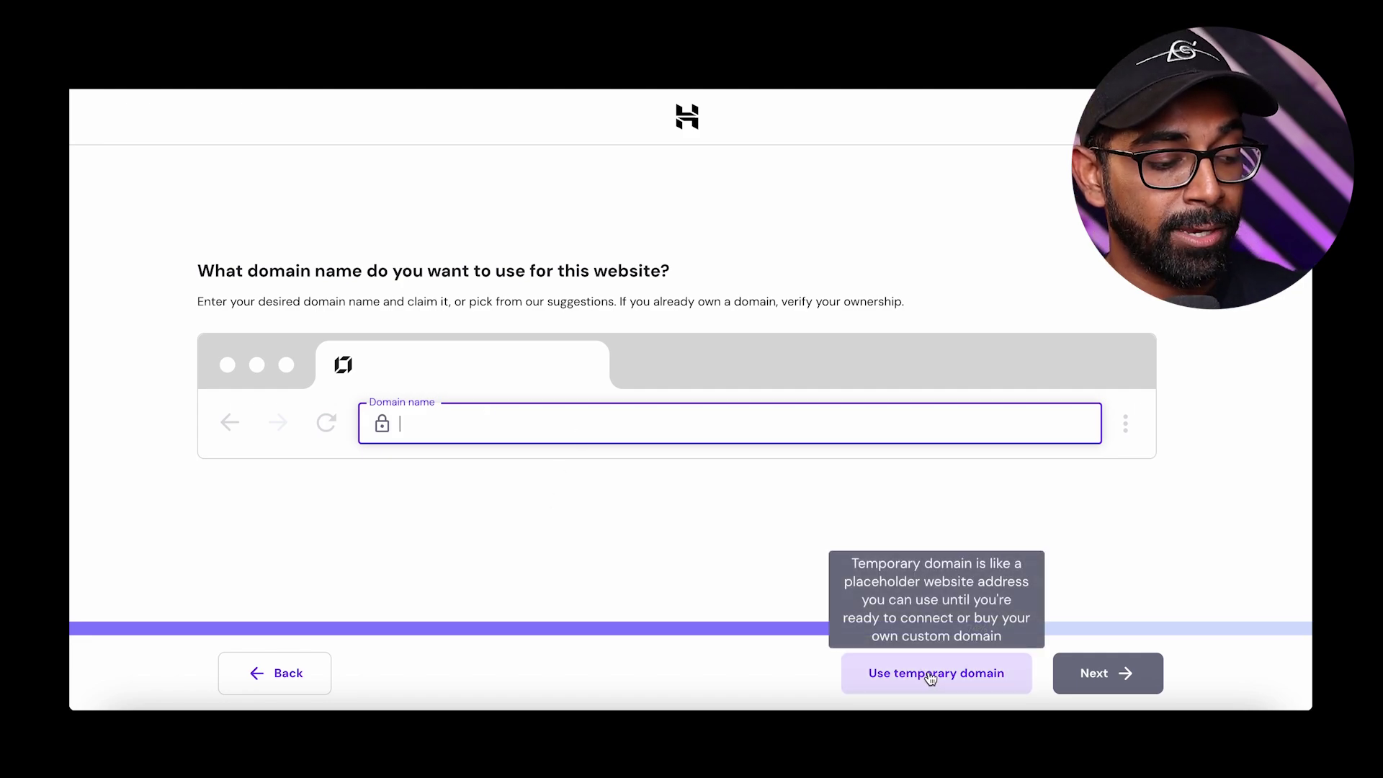
- Use a temporary domain for the new site
left_click(930, 672)
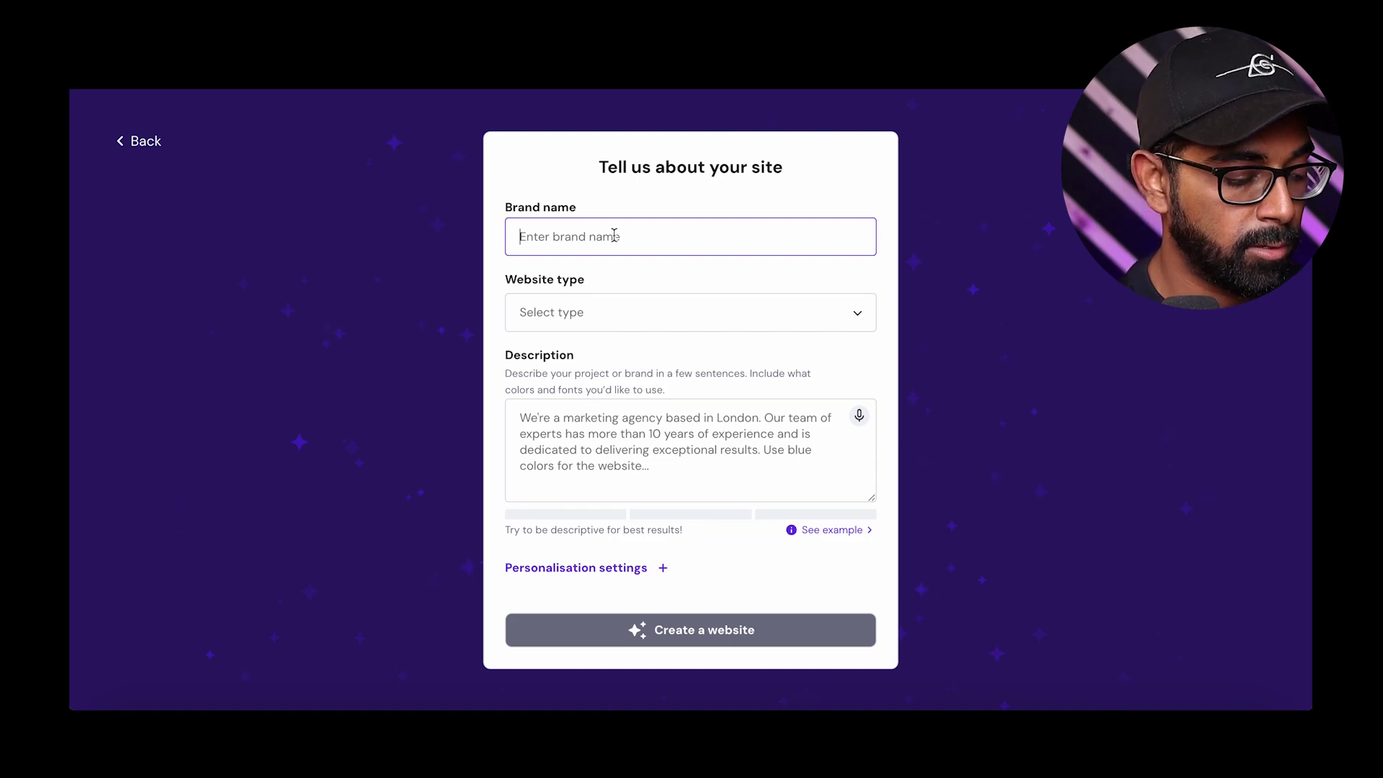
- Enter the brand name Jatz Commerce and choose Online store as the website type
type("Jatz")
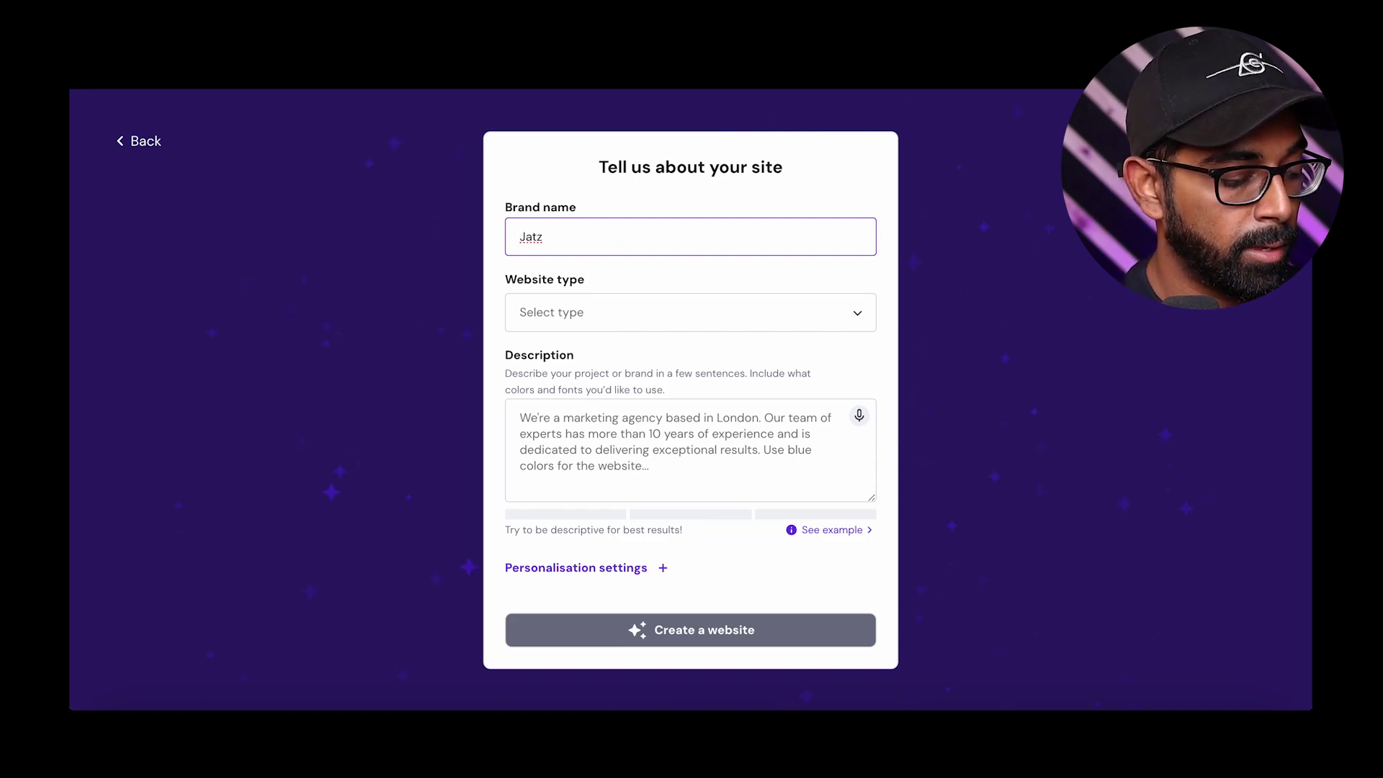
type(" Commerce")
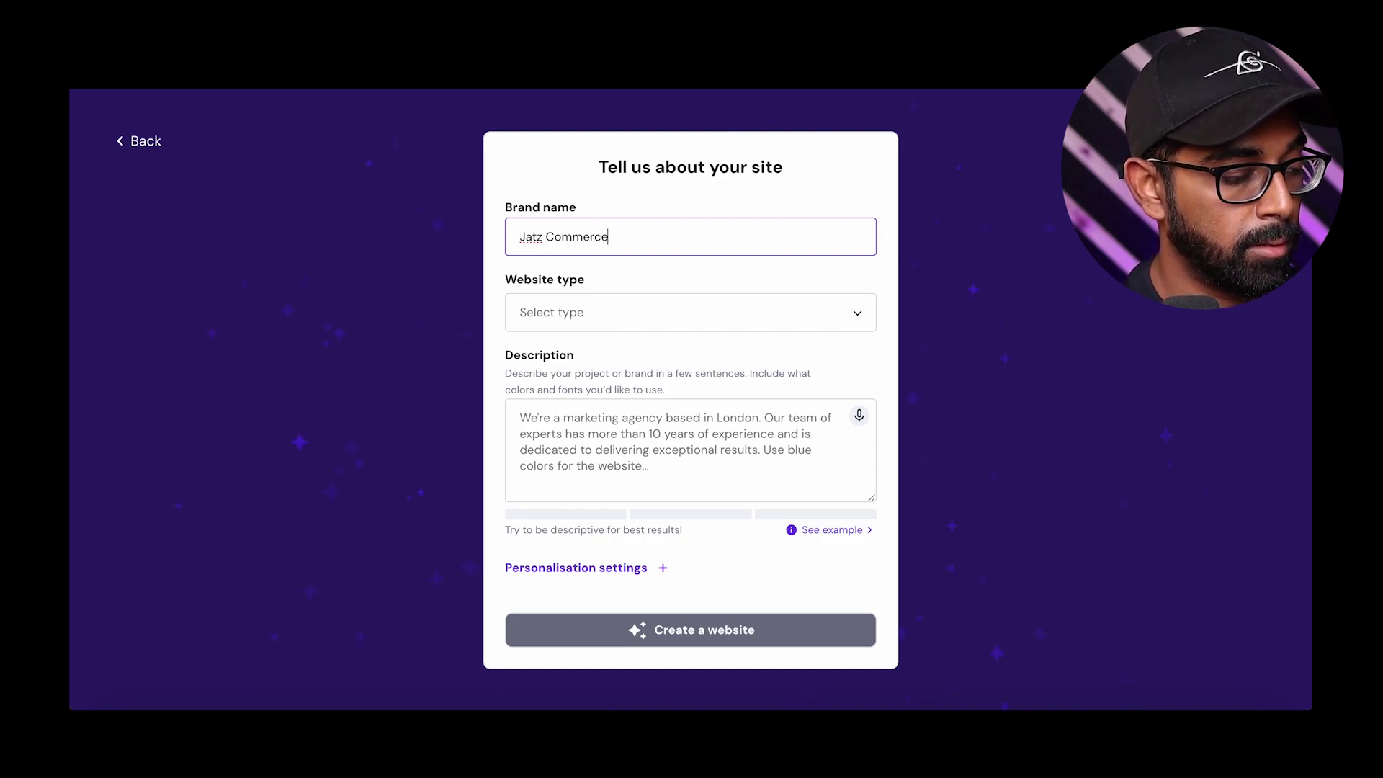
left_click(562, 310)
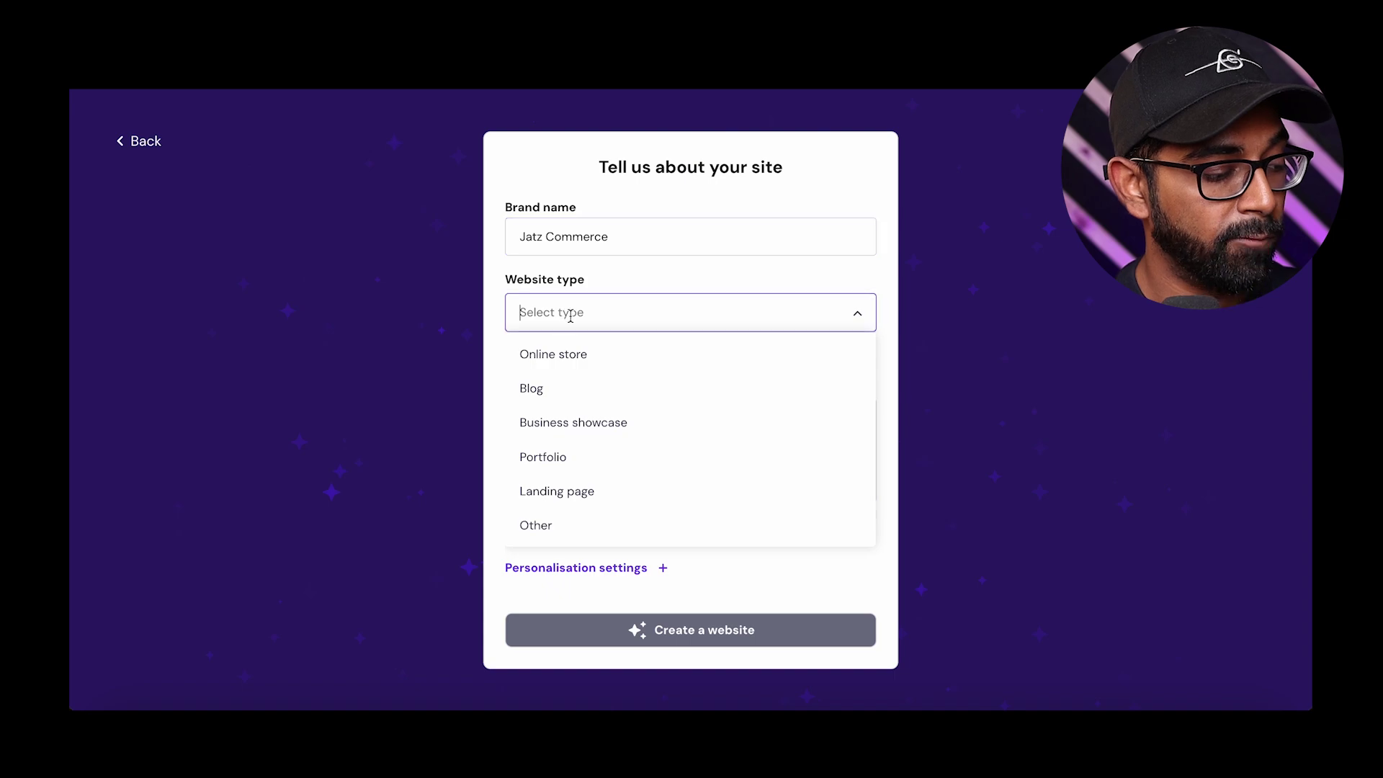
left_click(615, 365)
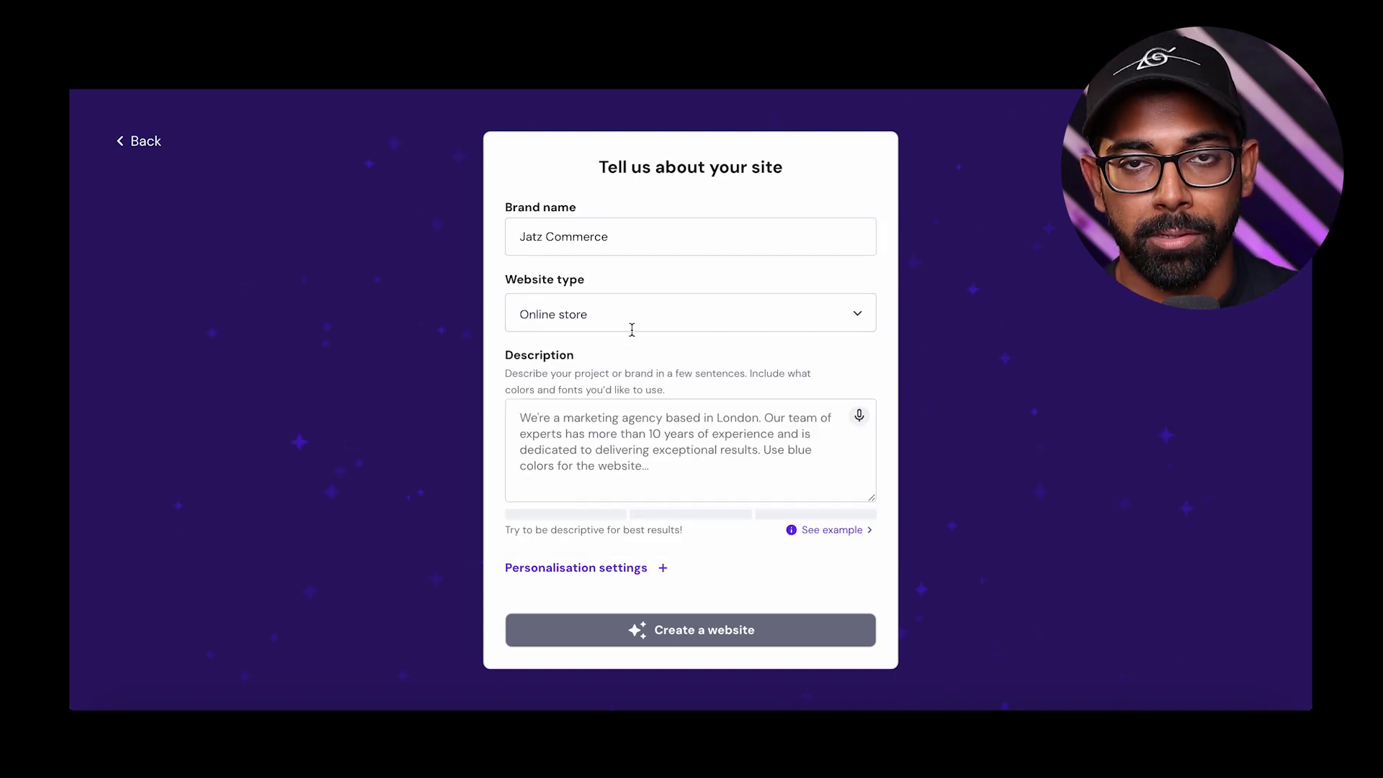
- Describe the store as selling self-planning and productivity products, then generate the website
left_click(591, 443)
type("i ")
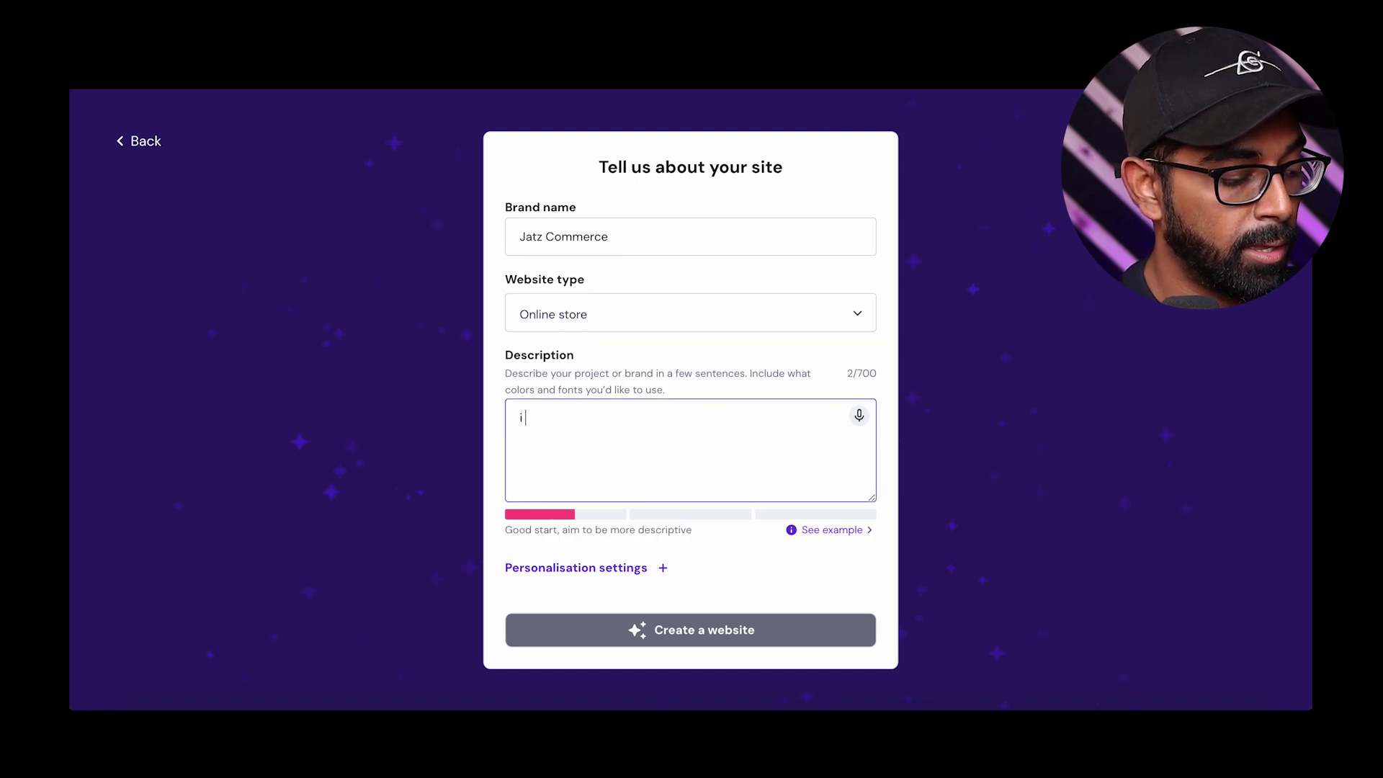
type("want to sell ")
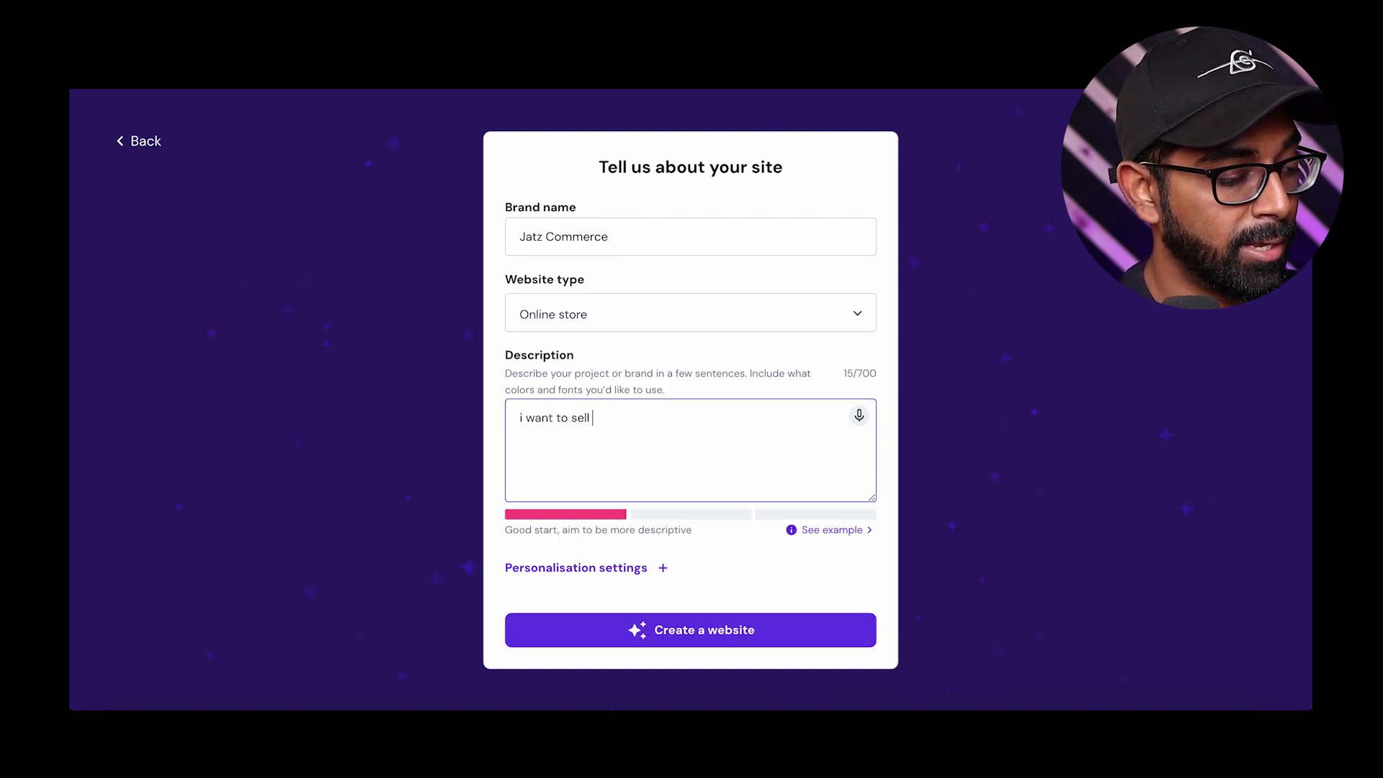
type("products rel")
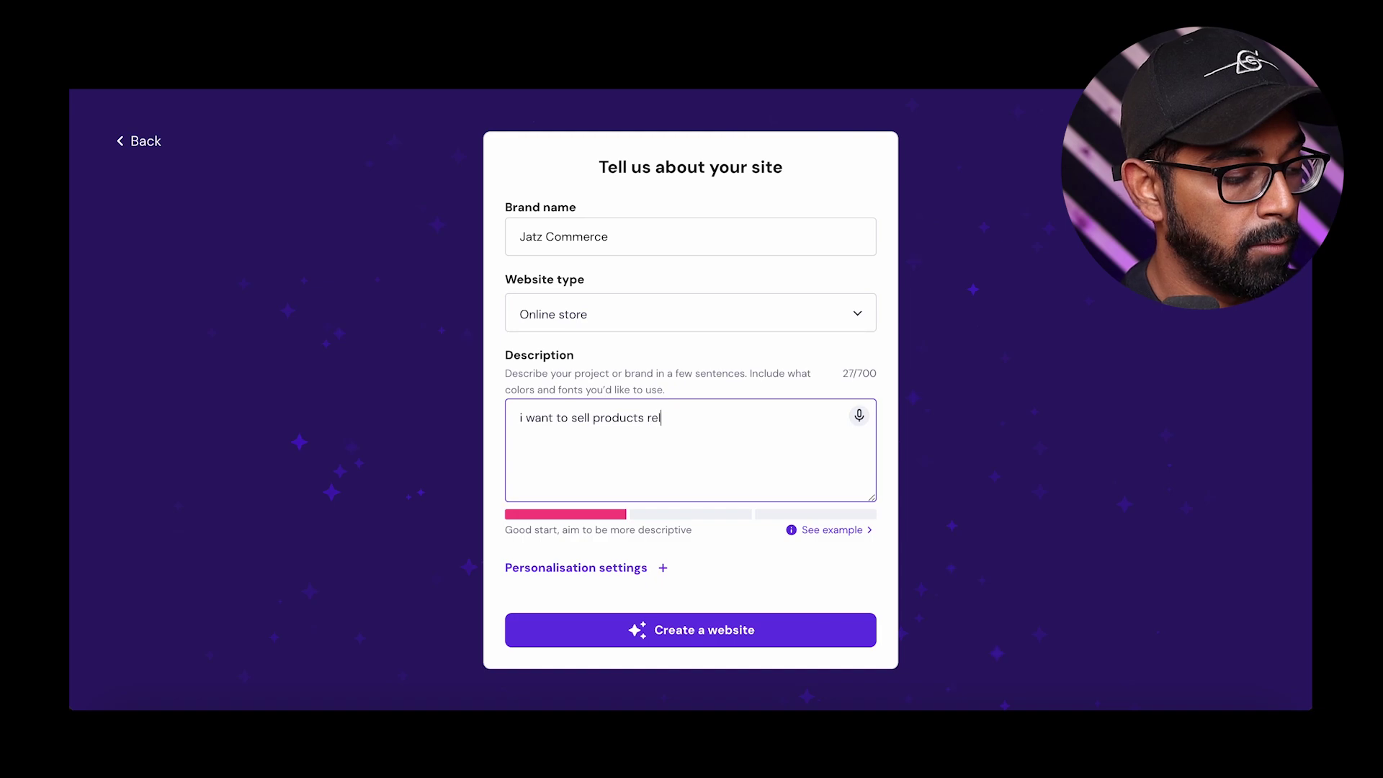
type("ated to se")
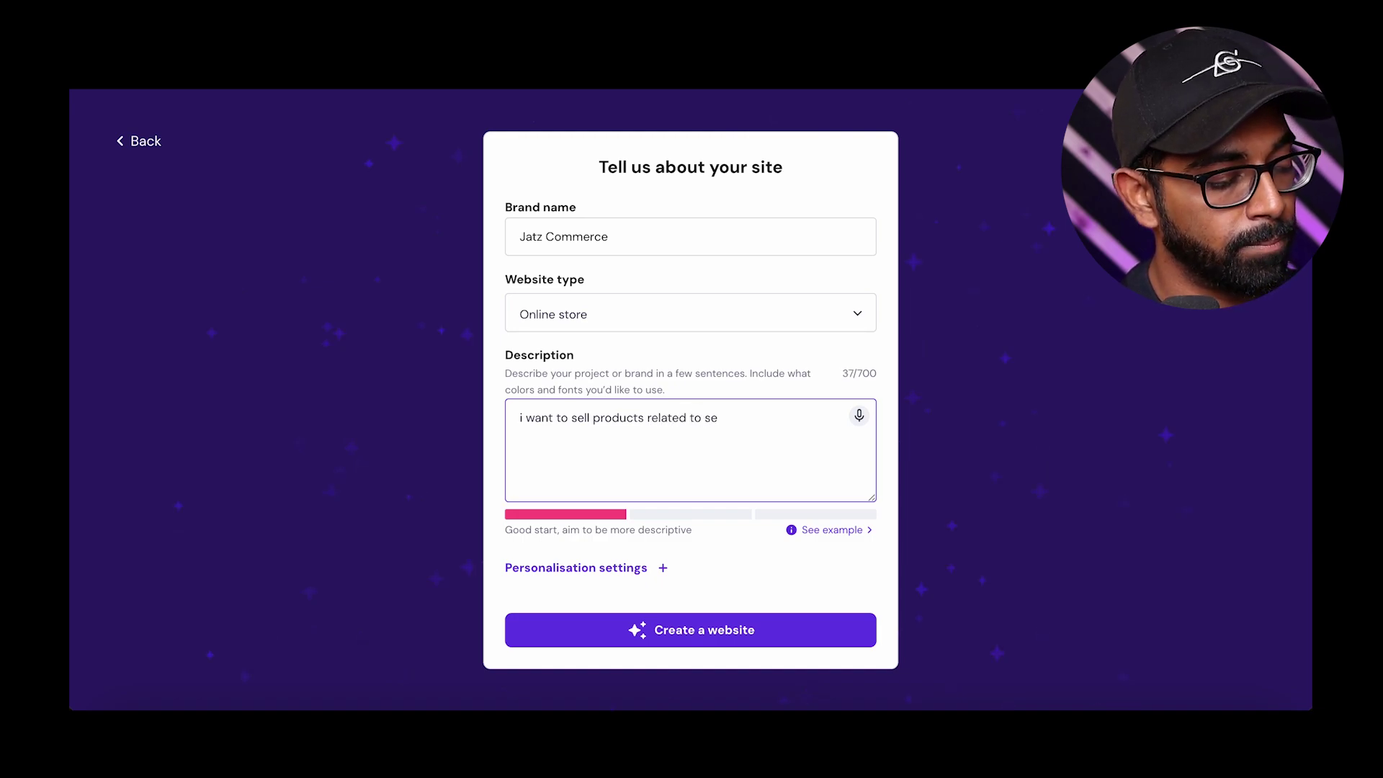
type("lf")
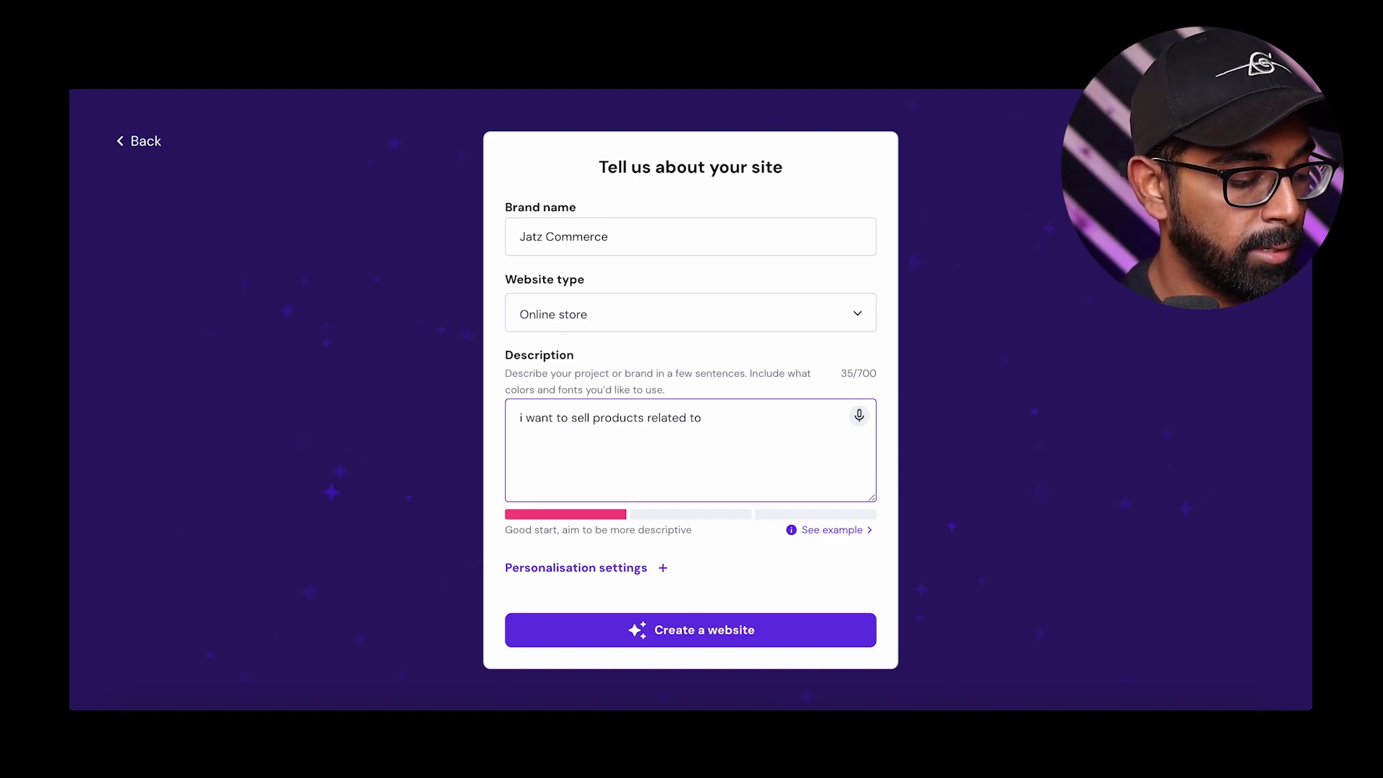
type("pla")
key("BackSpace")
key("BackSpace")
key("BackSpace")
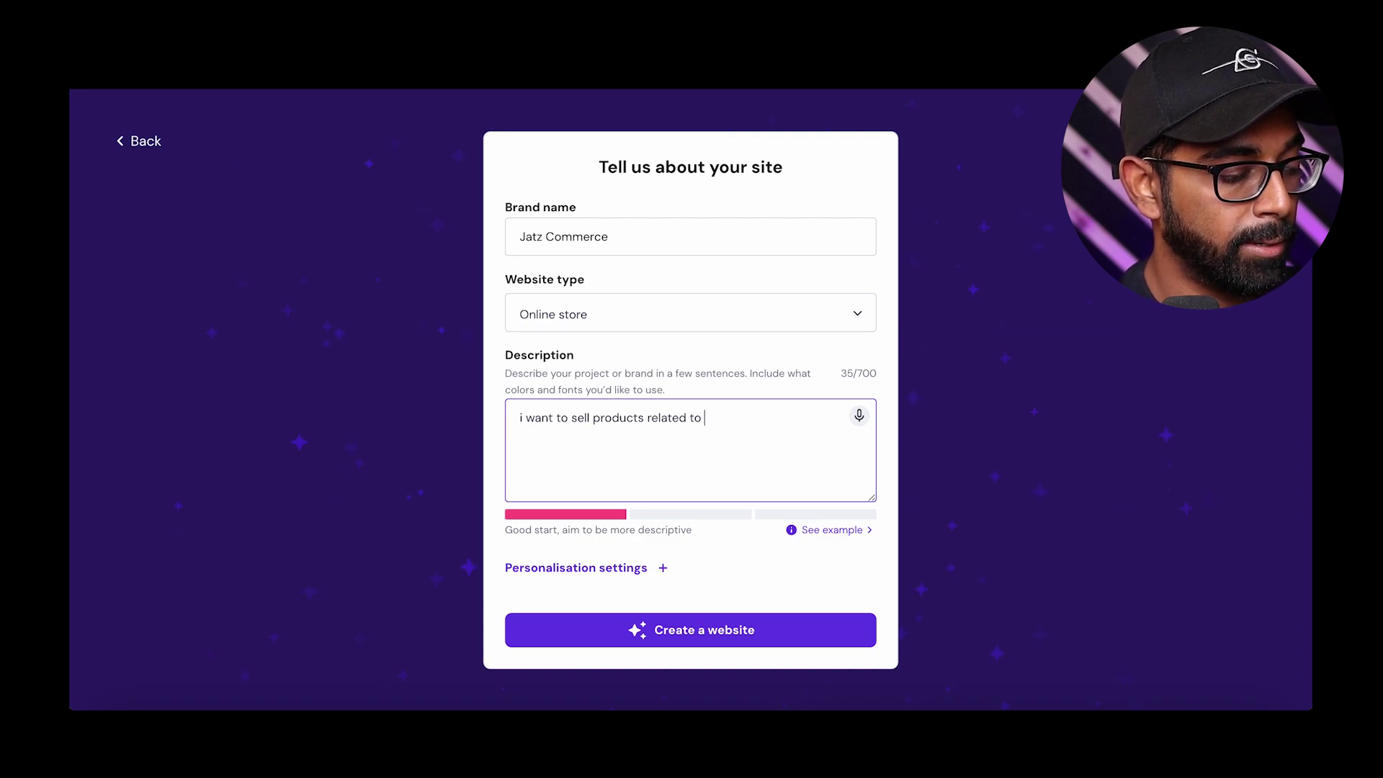
type("planning your day and")
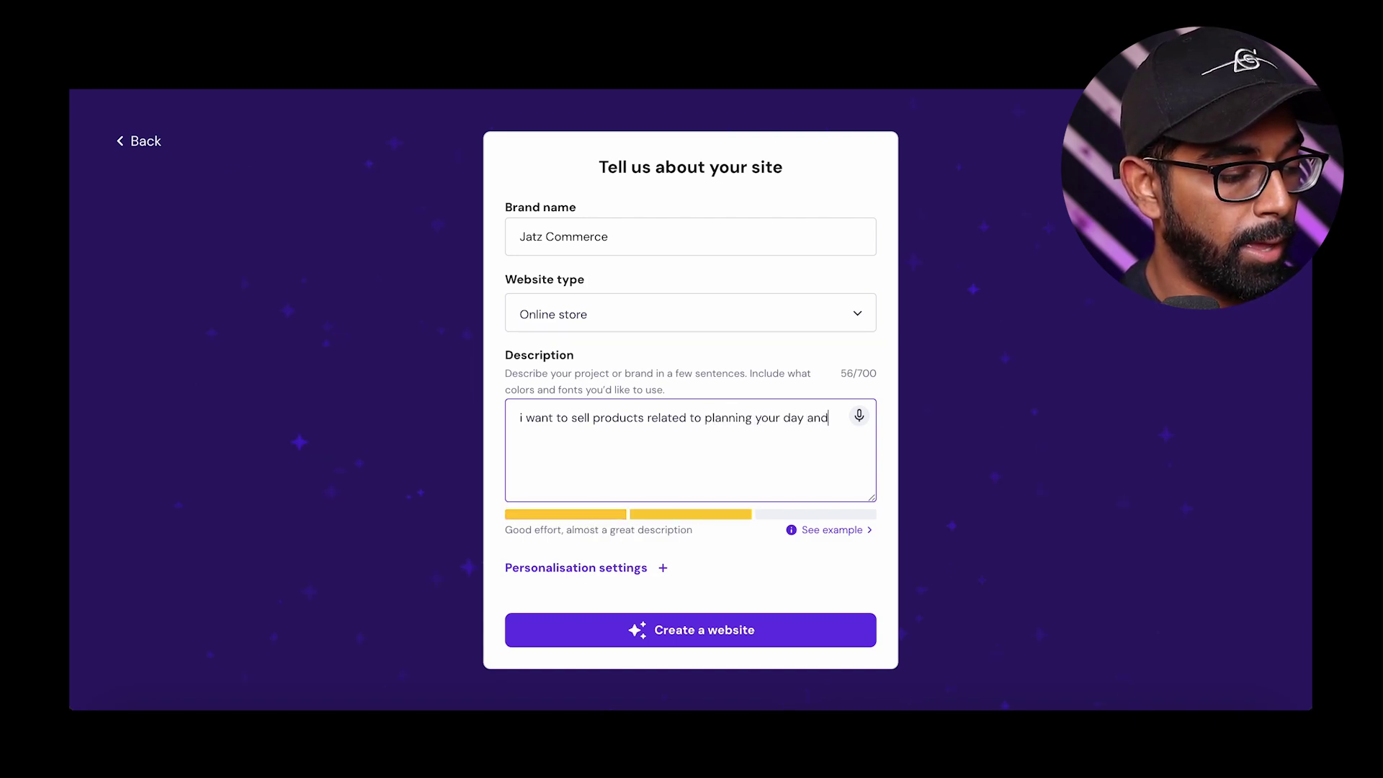
type(" being mor")
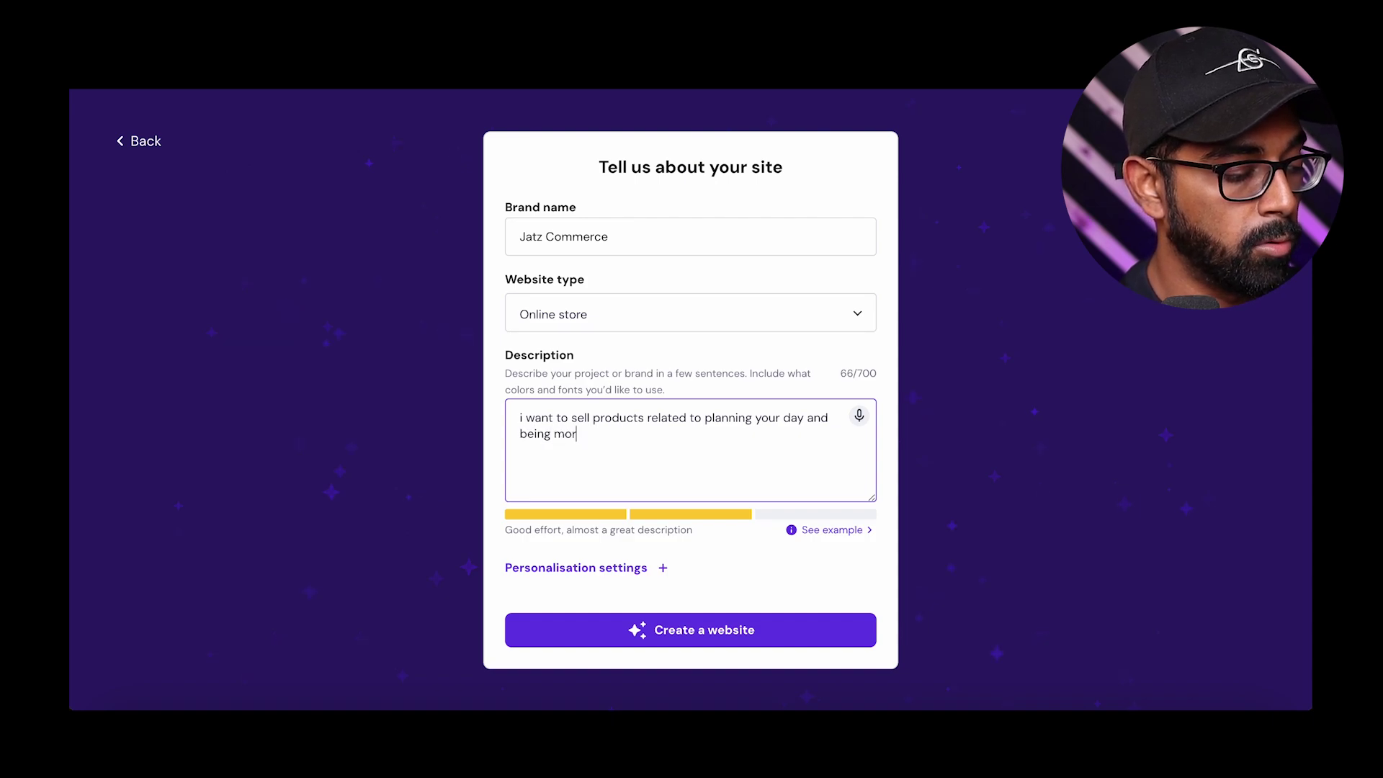
type("e productive")
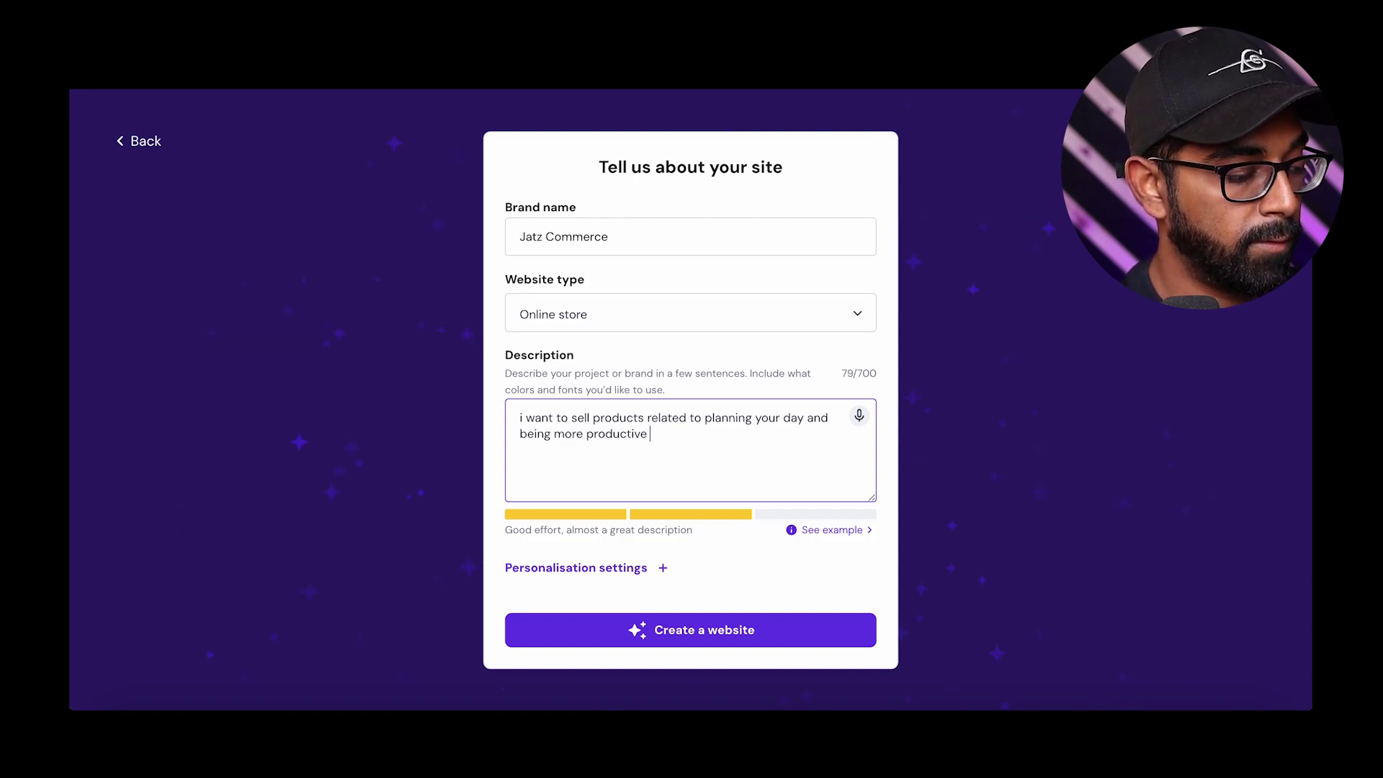
left_click(657, 571)
scroll(648, 537, "down", 2)
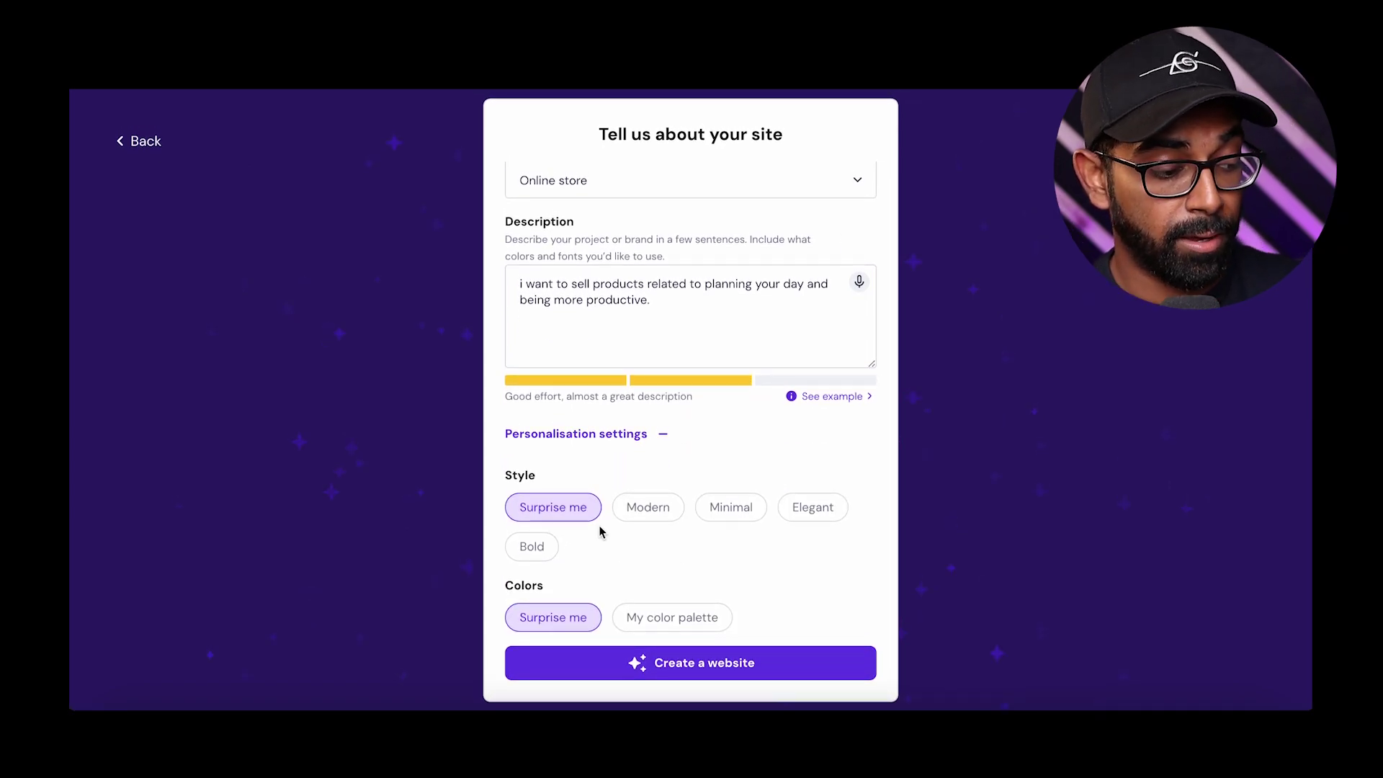
left_click(641, 663)
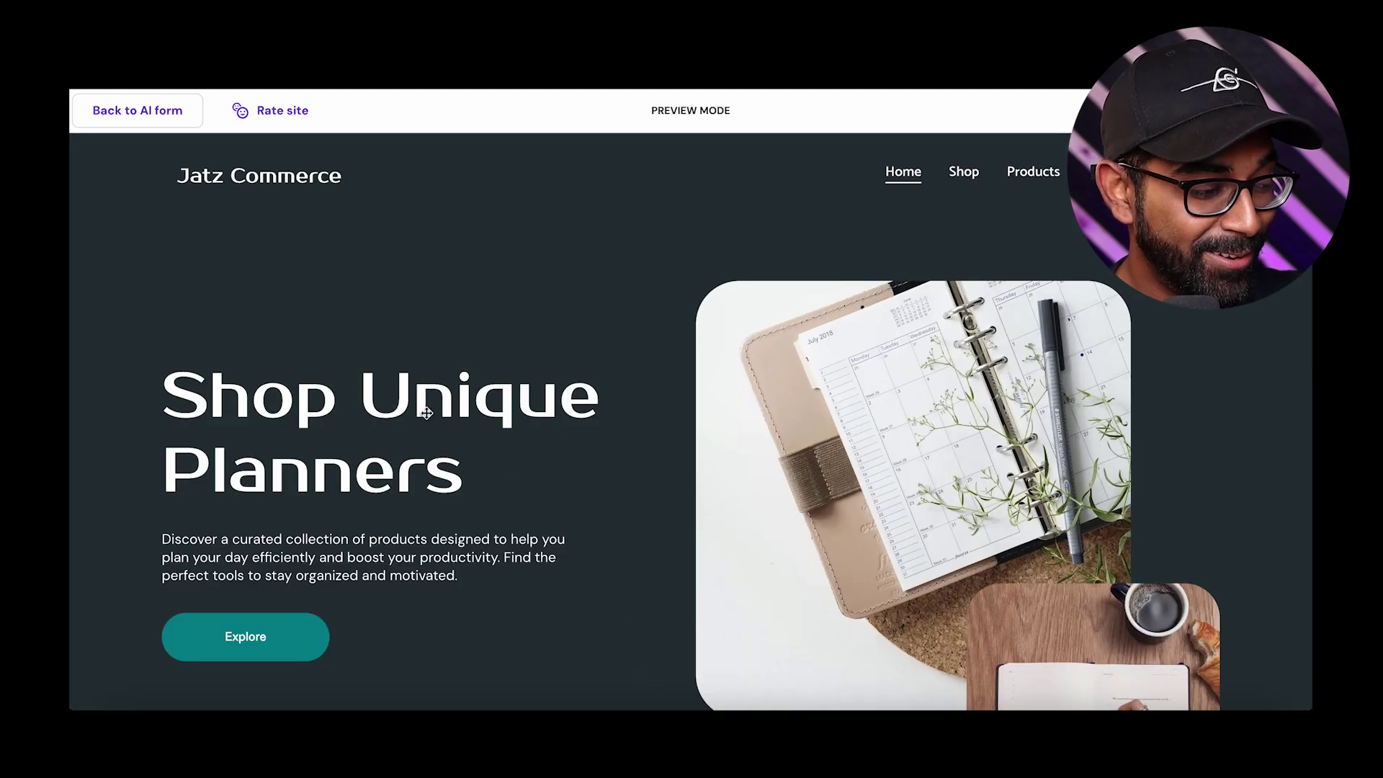
- Scroll through the generated planner store preview to review its sections
scroll(425, 414, "down", 4)
scroll(426, 412, "down", 7)
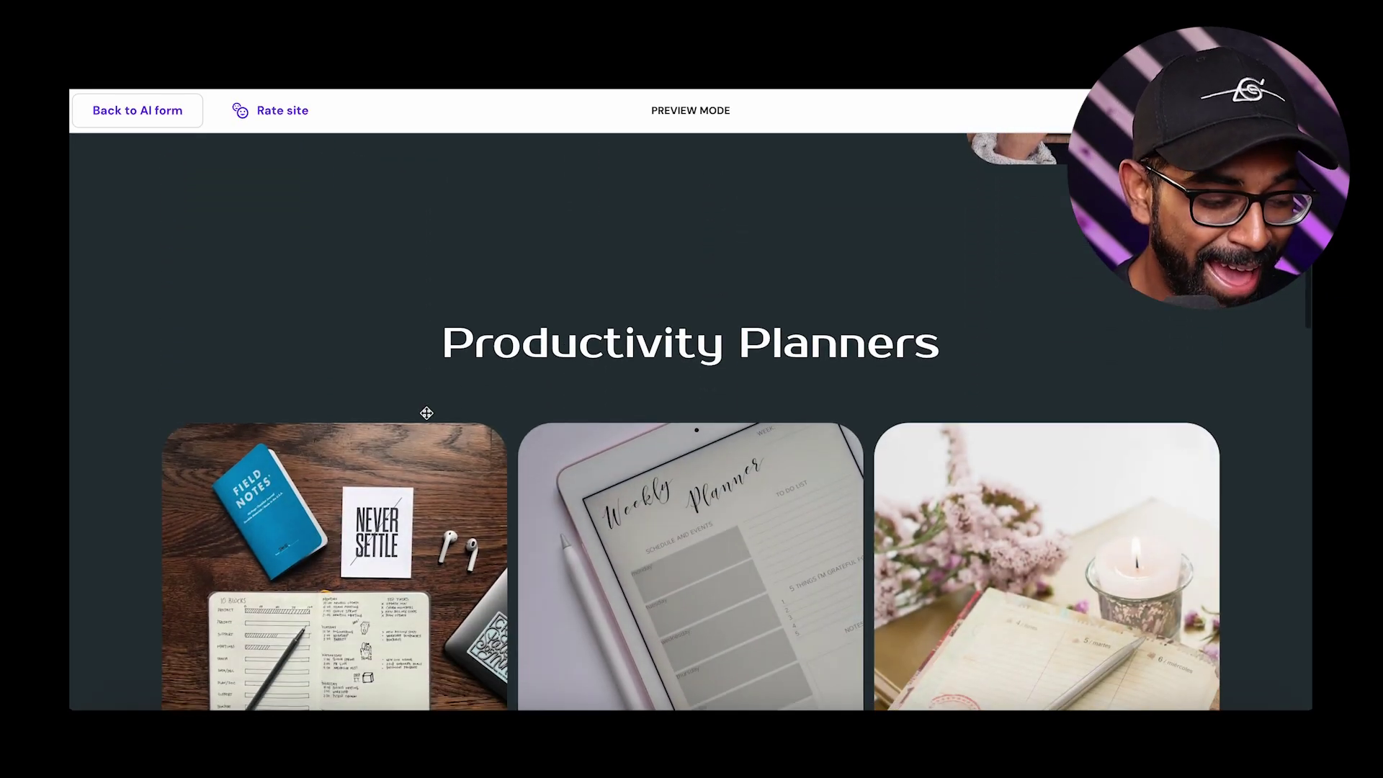
scroll(426, 412, "down", 3)
scroll(426, 413, "up", 1)
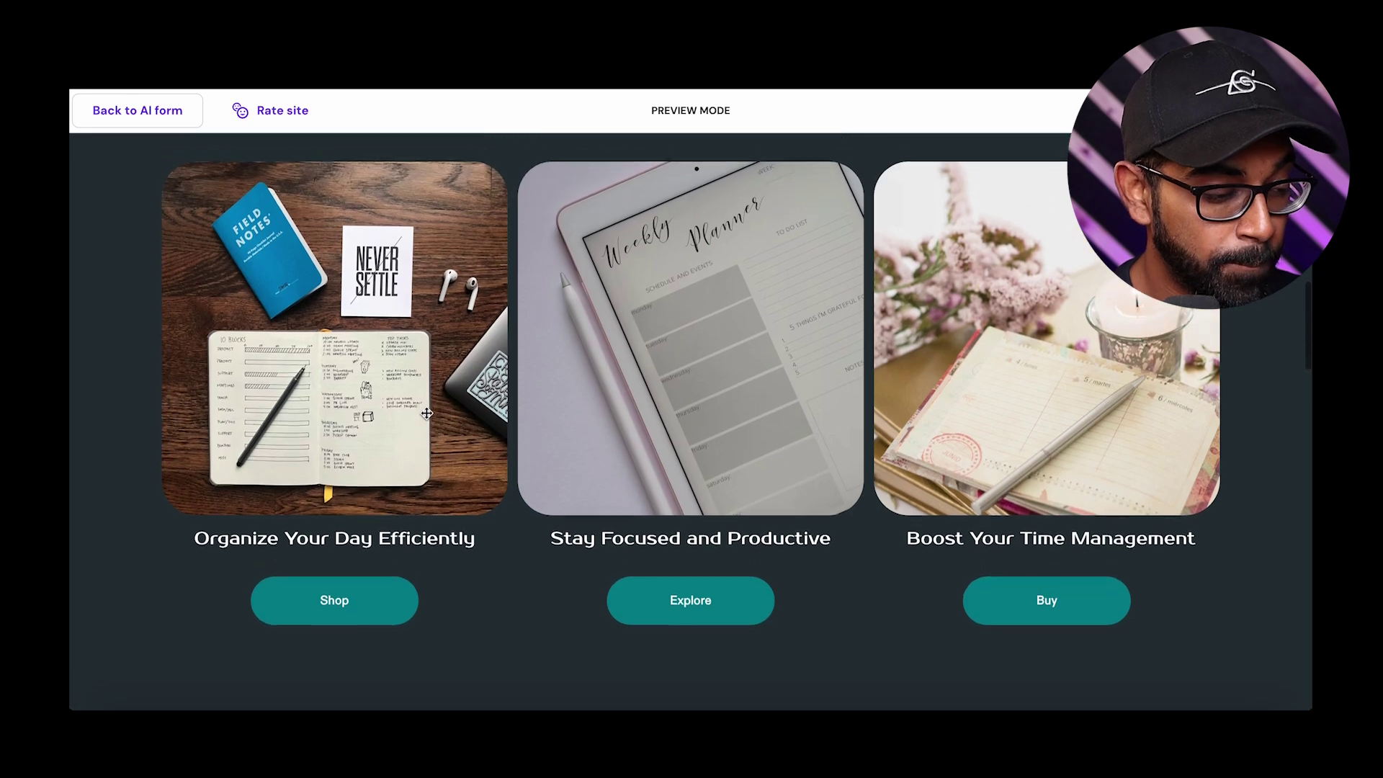
scroll(428, 413, "down", 6)
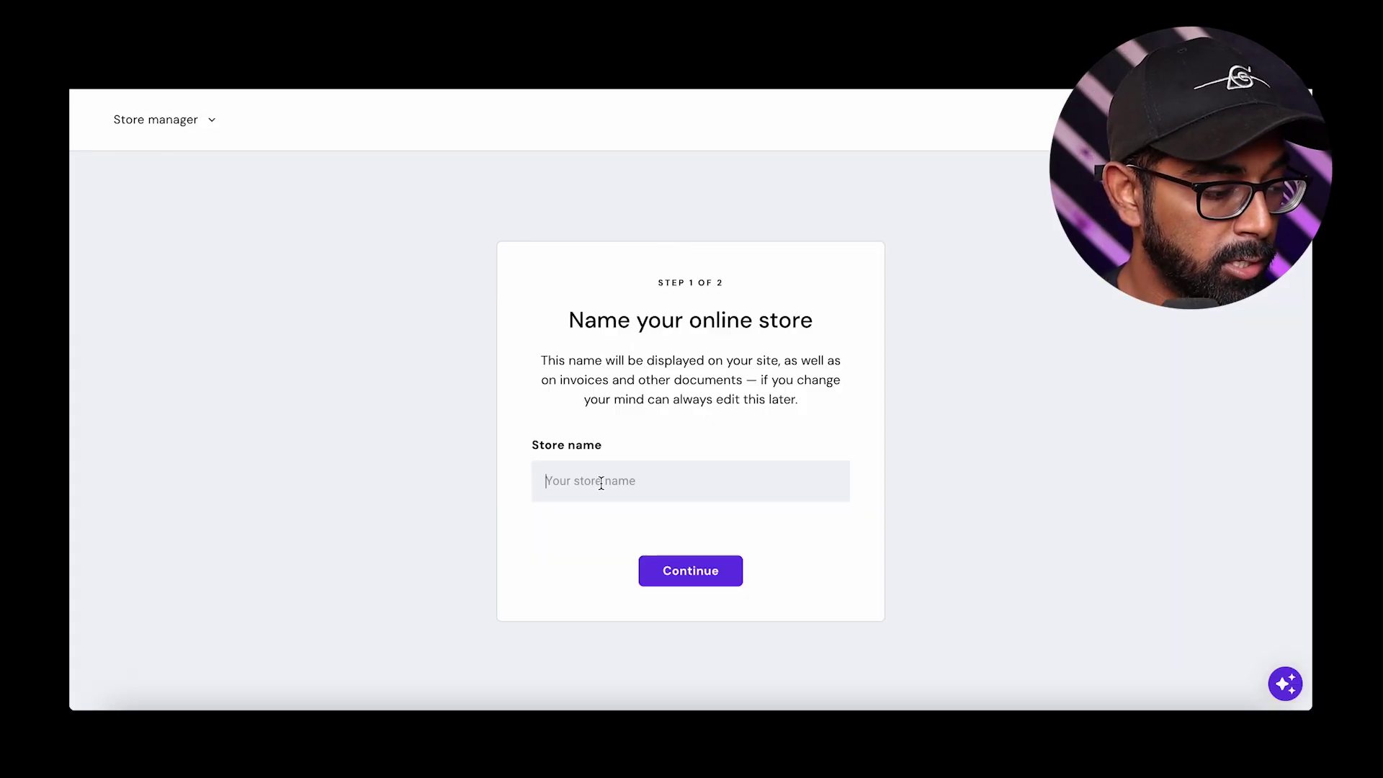
- Enter Jatz Commerce as the store name and continue
type("Jatz")
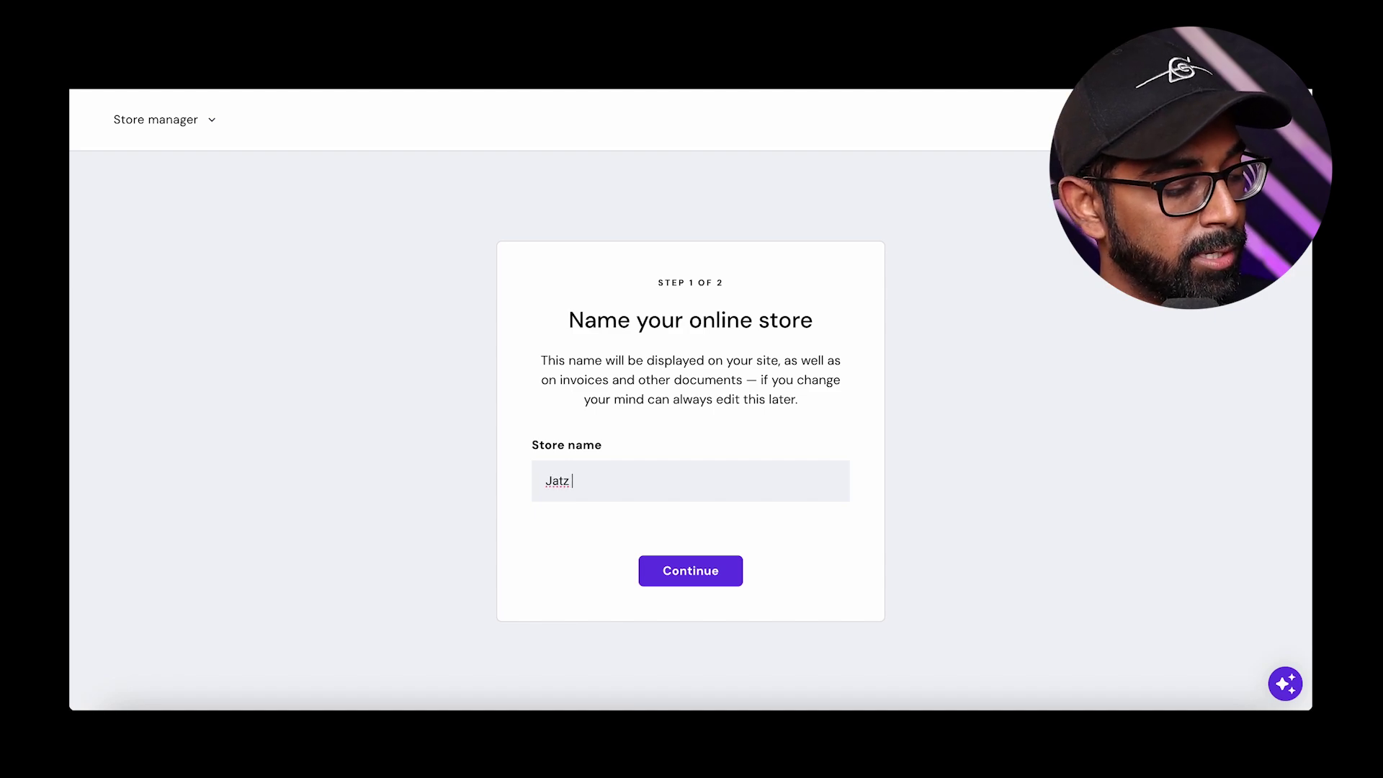
type(" Commerce")
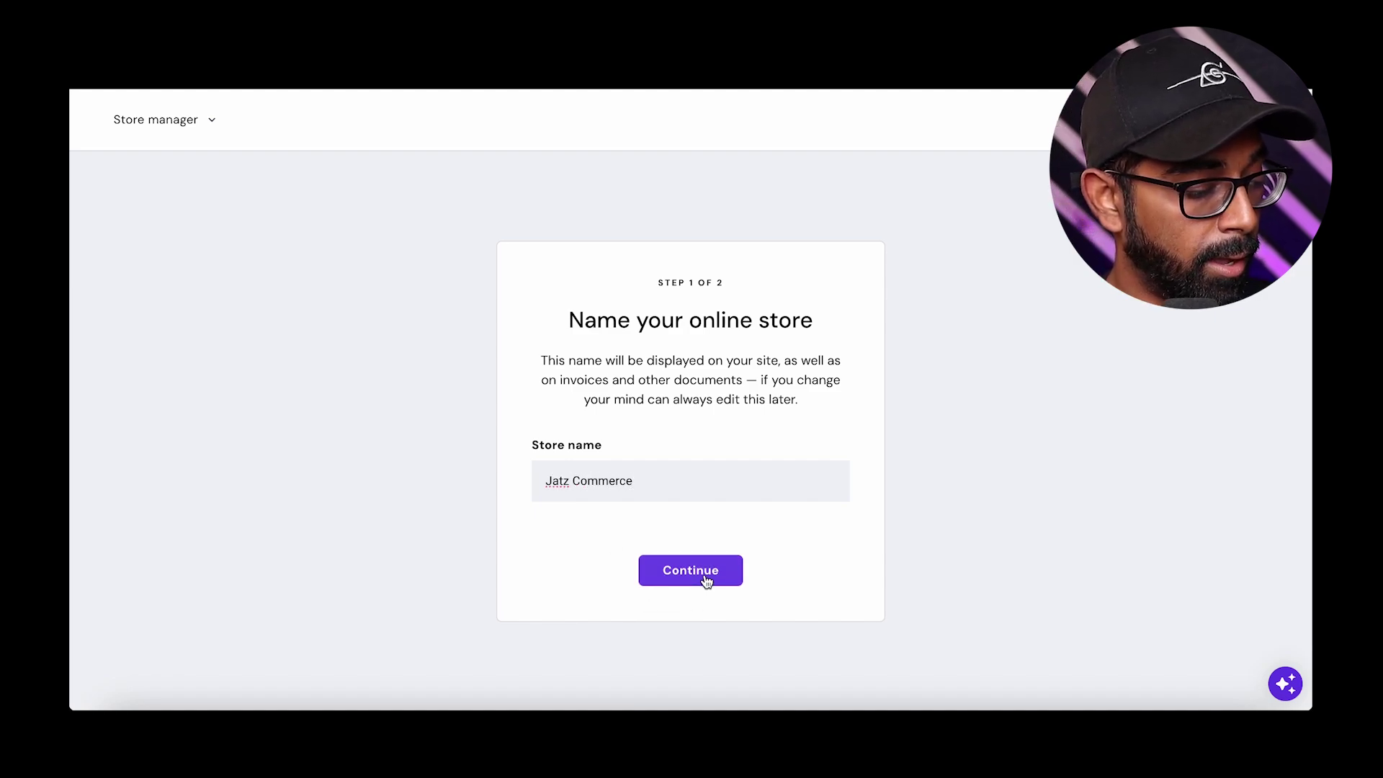
left_click(705, 576)
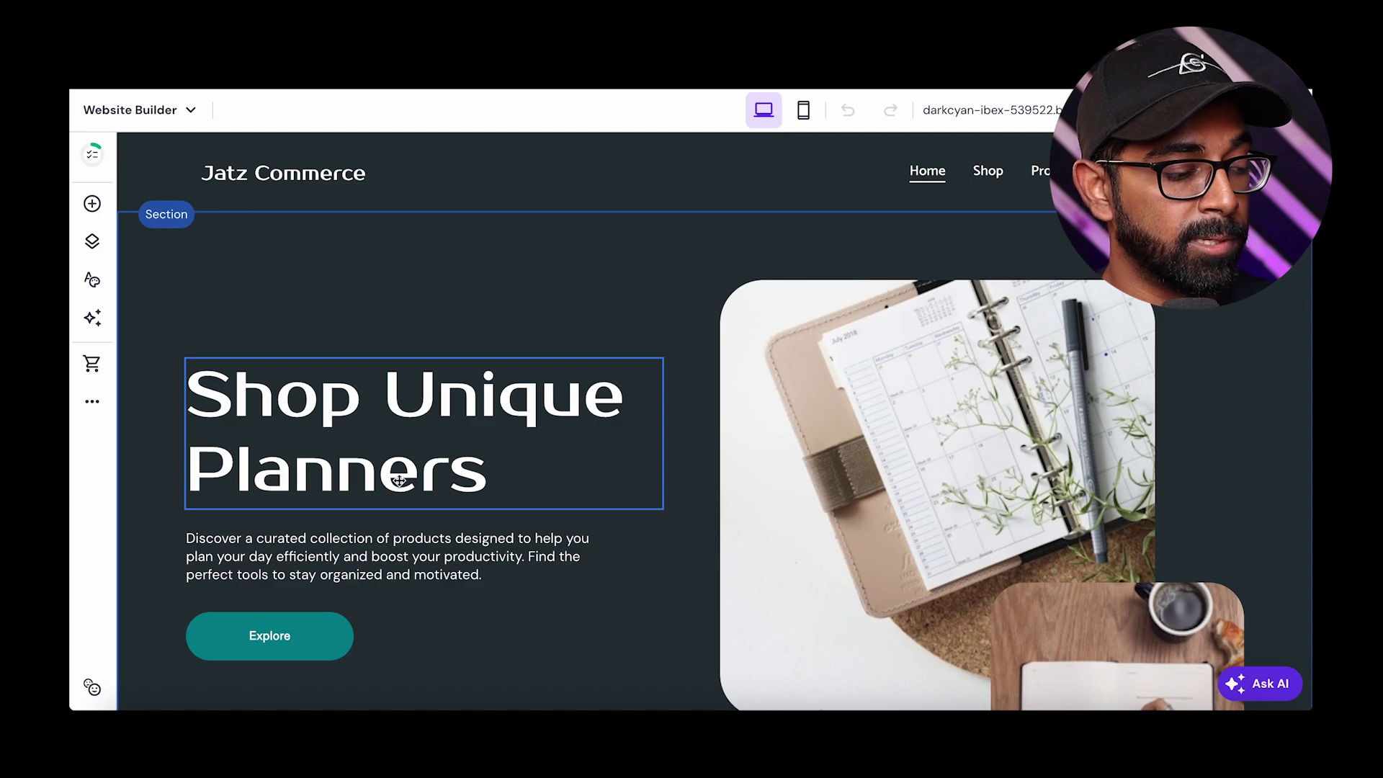
- Drag the hero's Explore button further to the right
scroll(340, 640, "down", 2)
left_click_drag(260, 547, 404, 550)
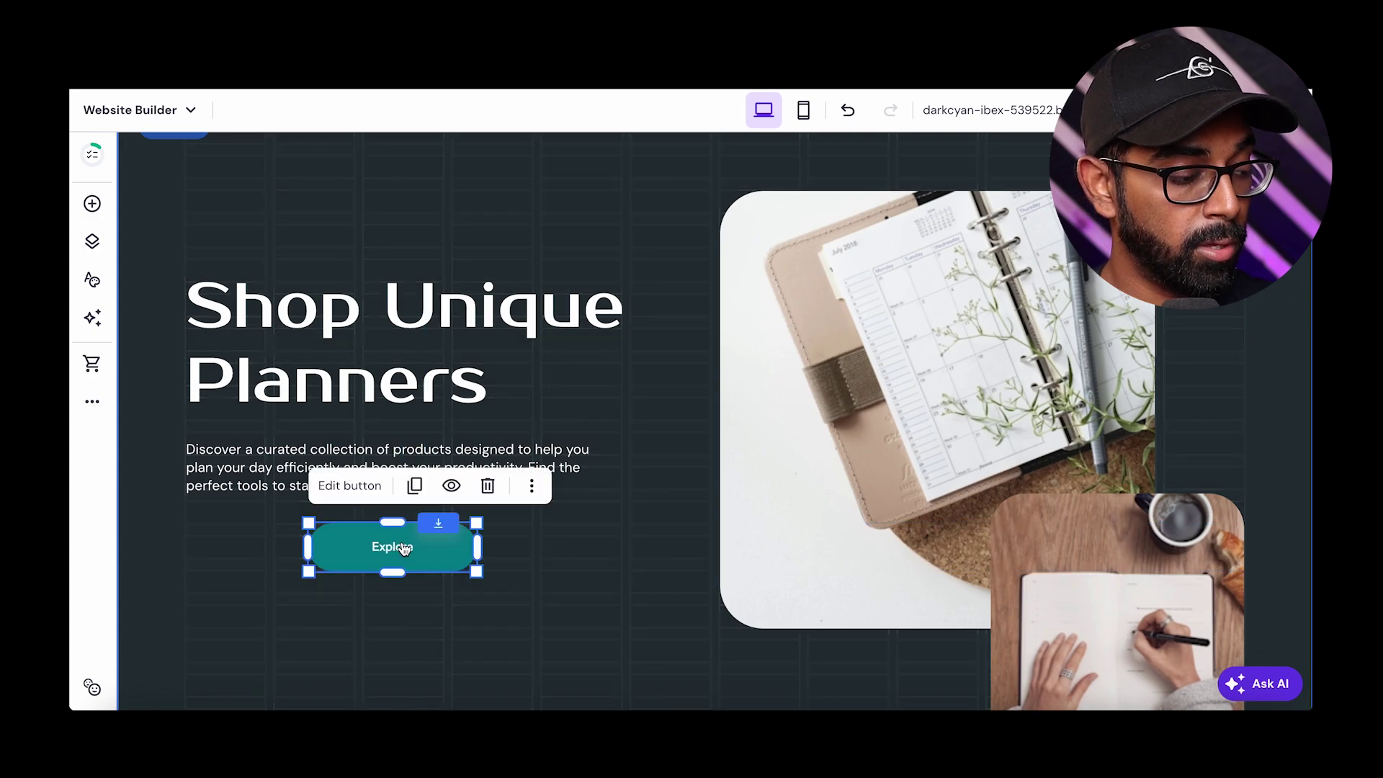
scroll(407, 549, "down", 2)
- Replace the heading 'Shop Unique Planners' with 'Welcome To Jatz Commerce'
left_click(364, 234)
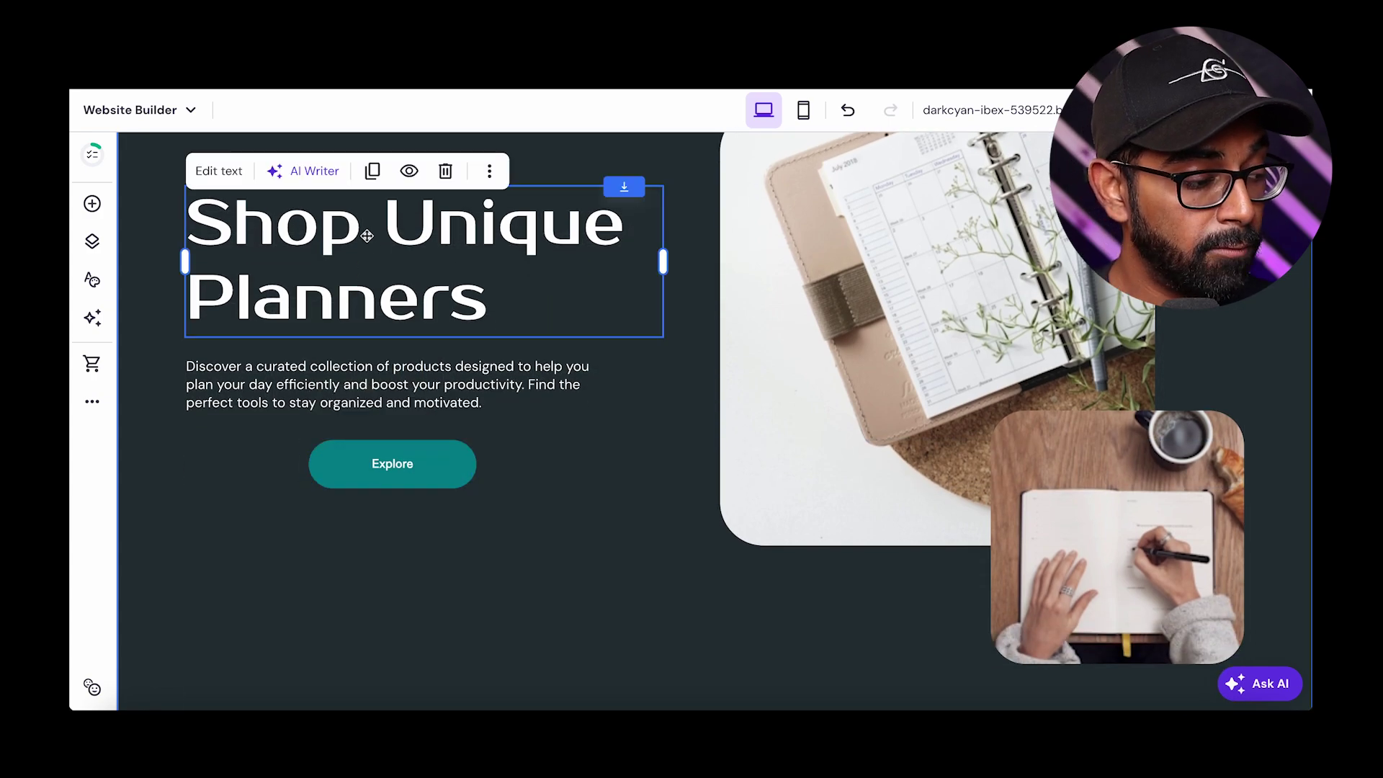
left_click(468, 294)
left_click_drag(503, 296, 172, 225)
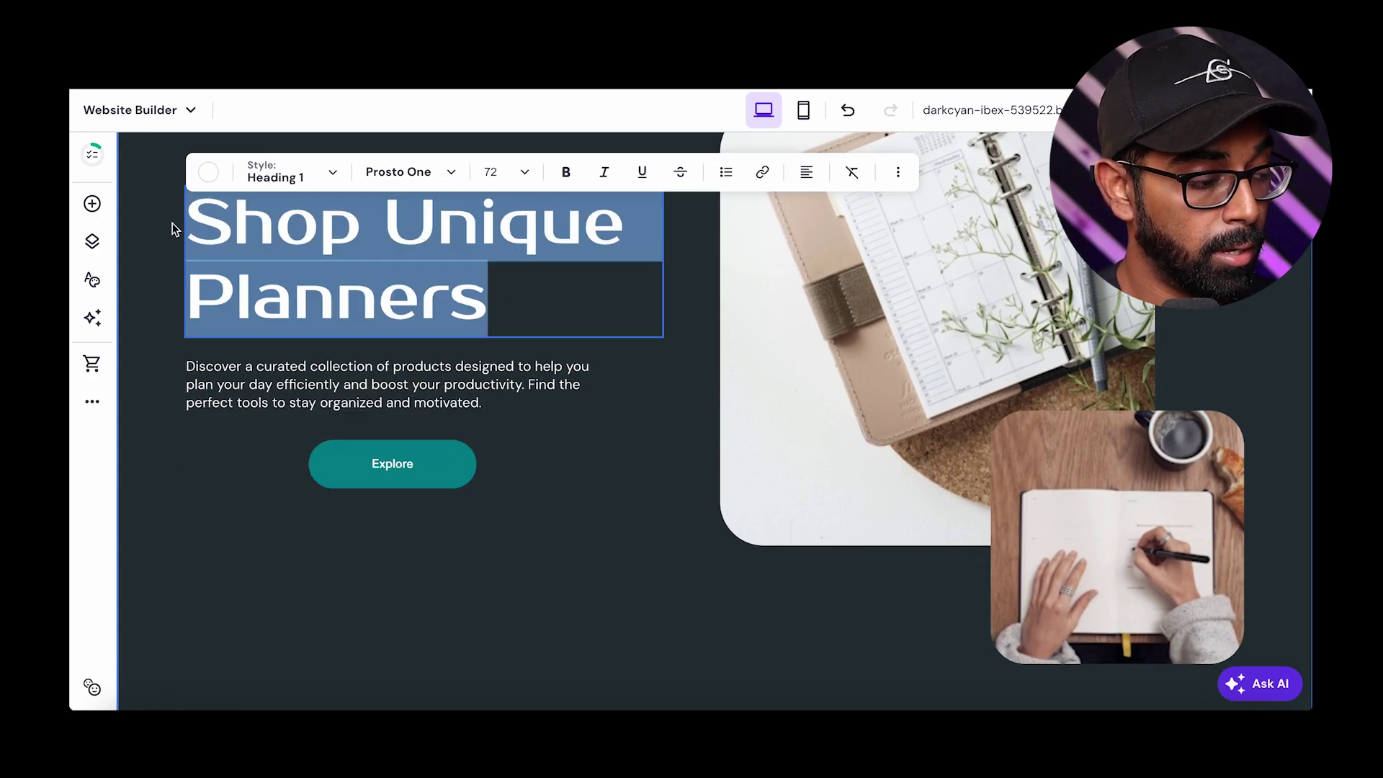
type("Welcome To Ja")
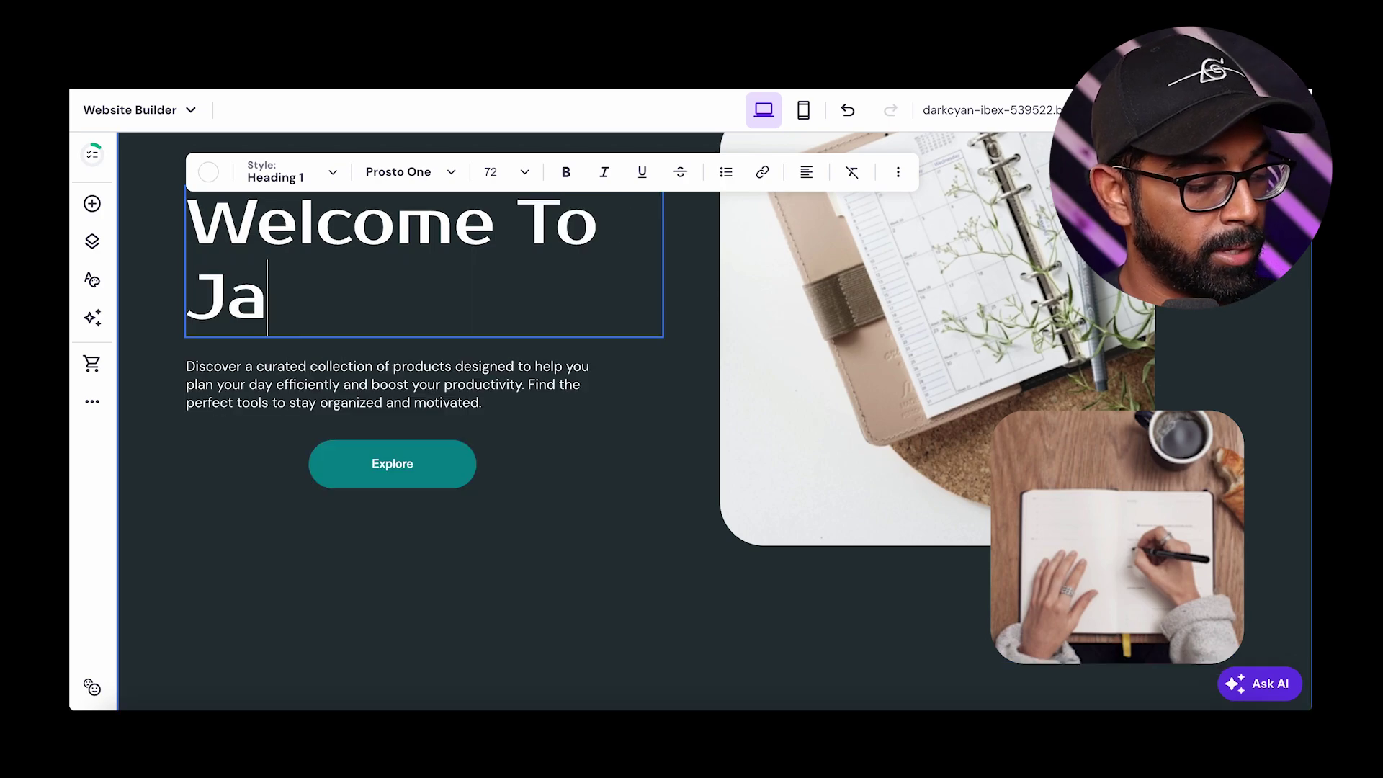
type("tz Commerce")
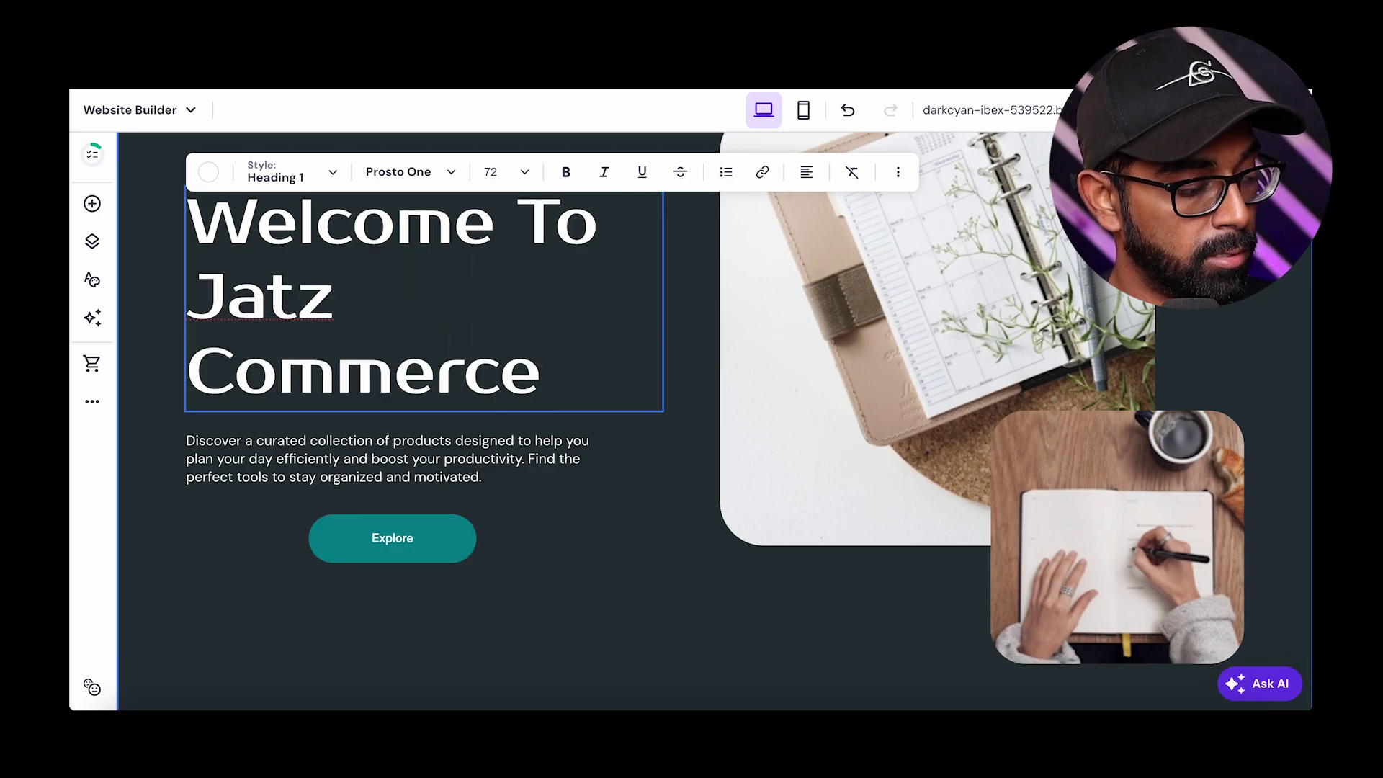
left_click(896, 308)
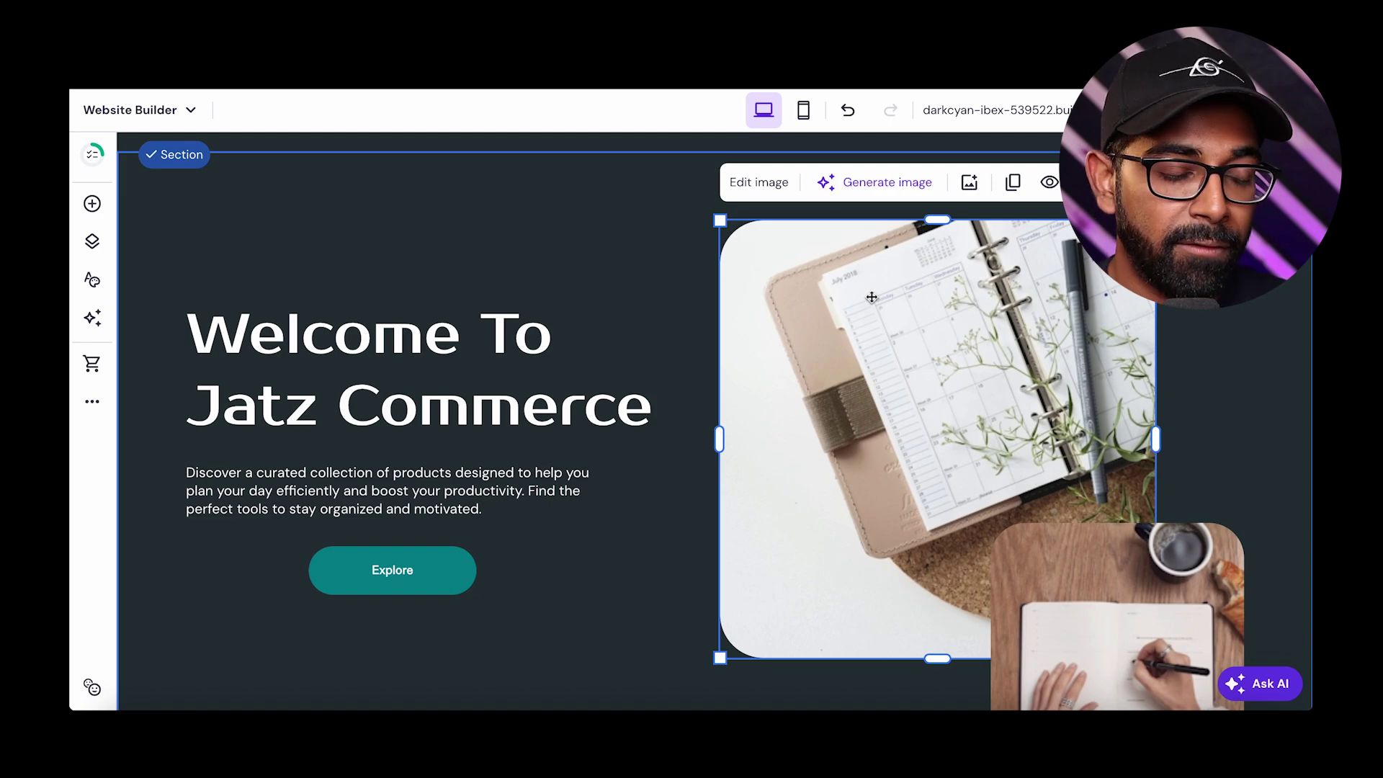
- Write an AI prompt for the planner photo and generate images in the chosen style
left_click(868, 186)
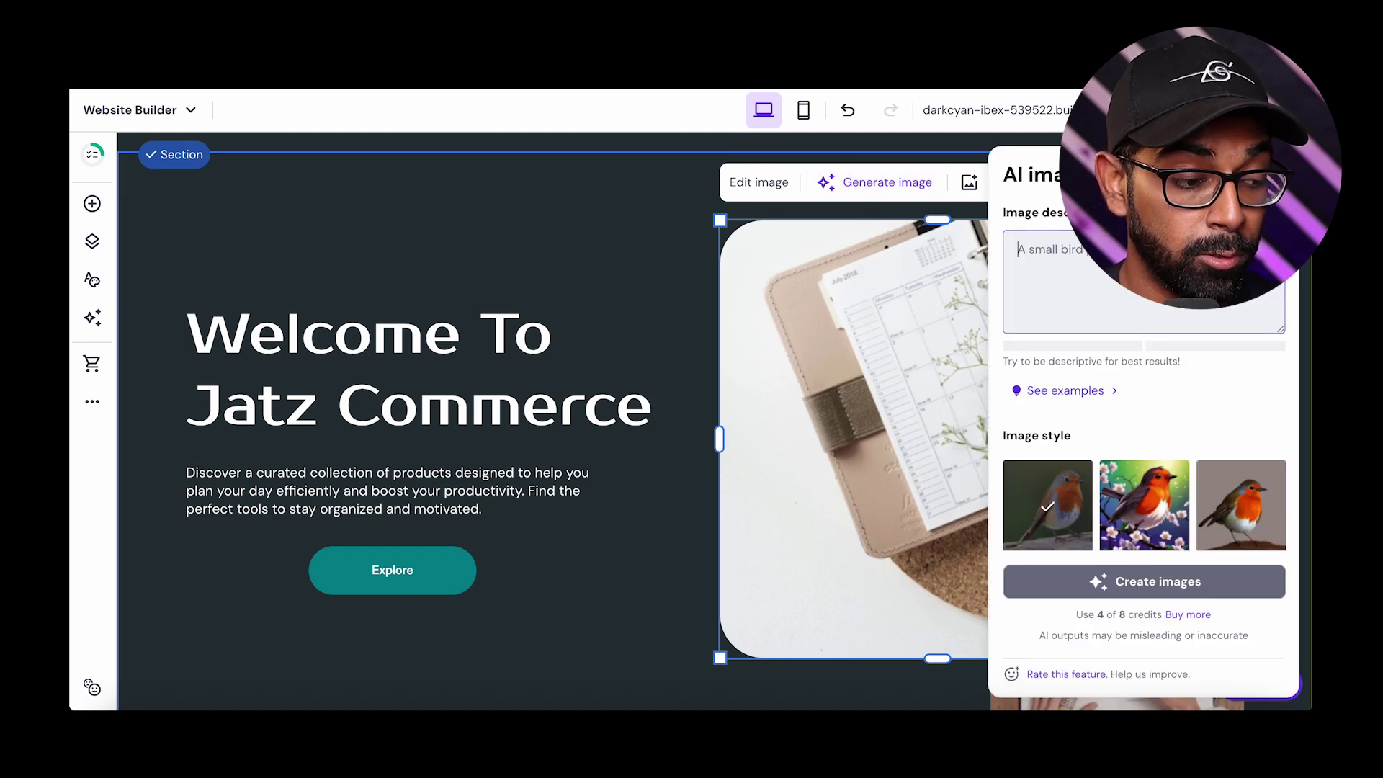
type("create an")
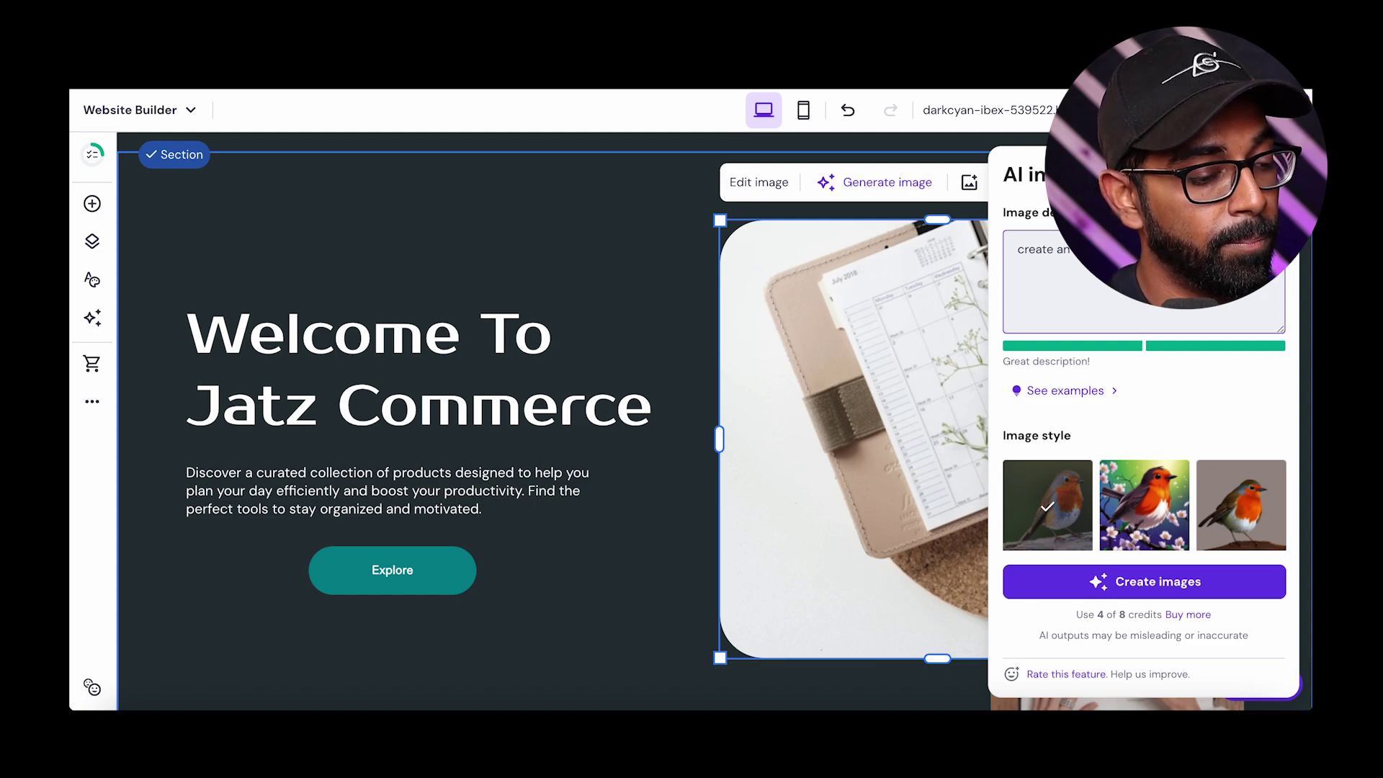
type("th a note")
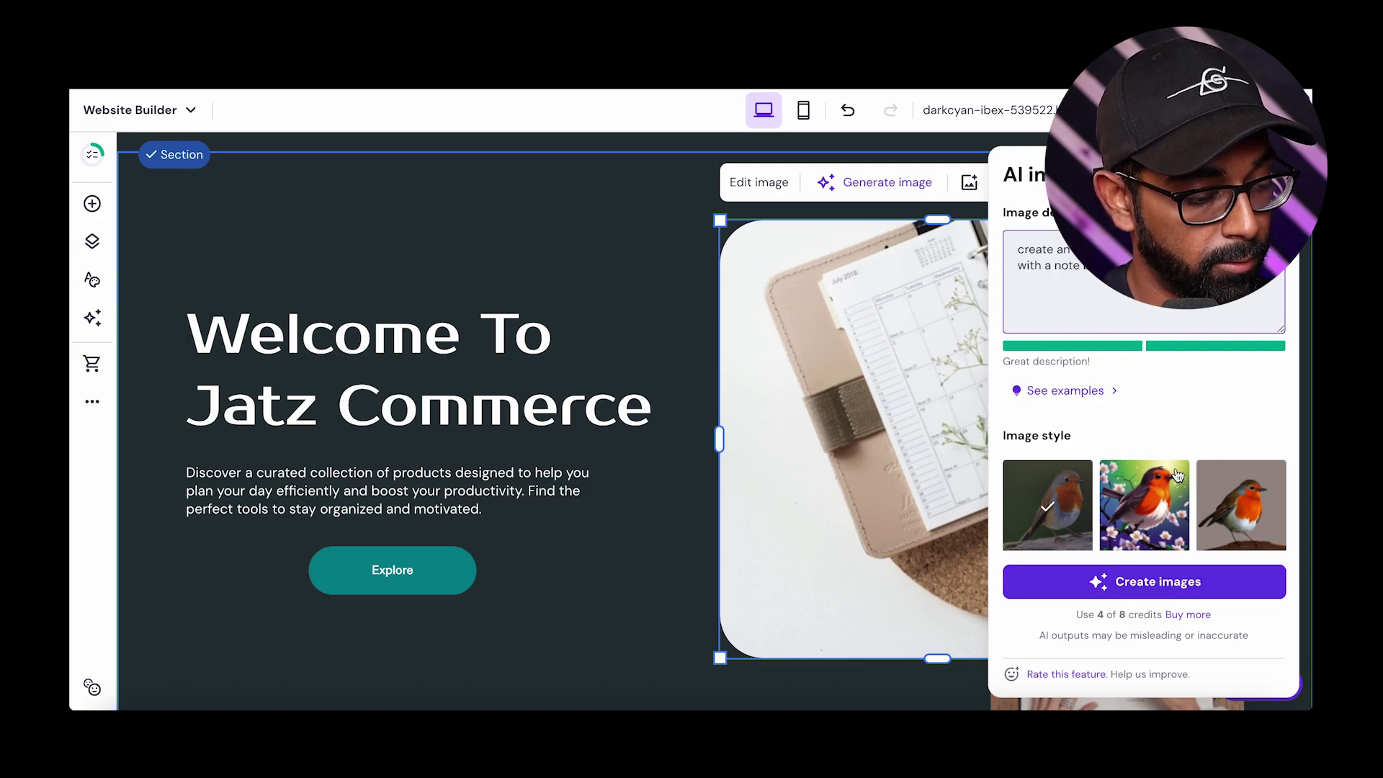
scroll(1179, 479, "down", 3)
scroll(1216, 461, "down", 5)
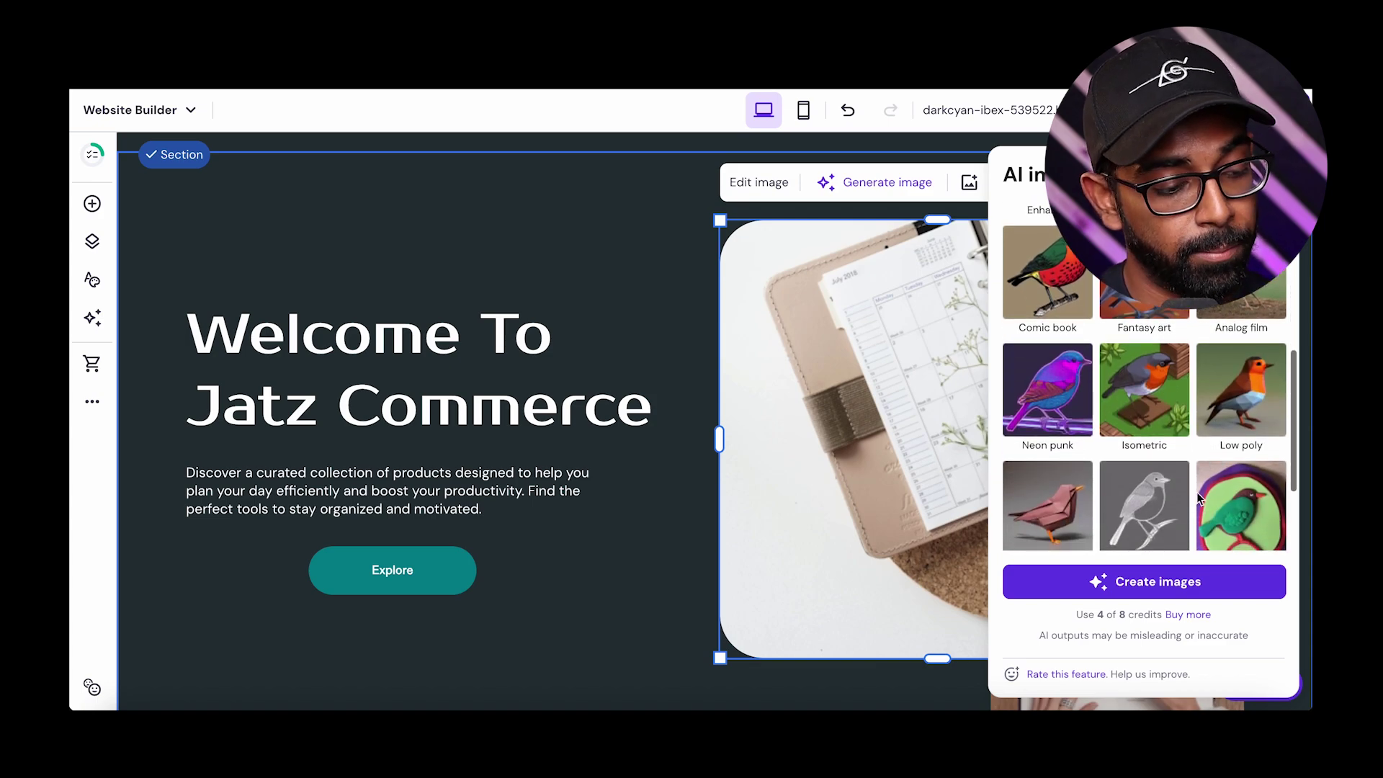
left_click(1160, 592)
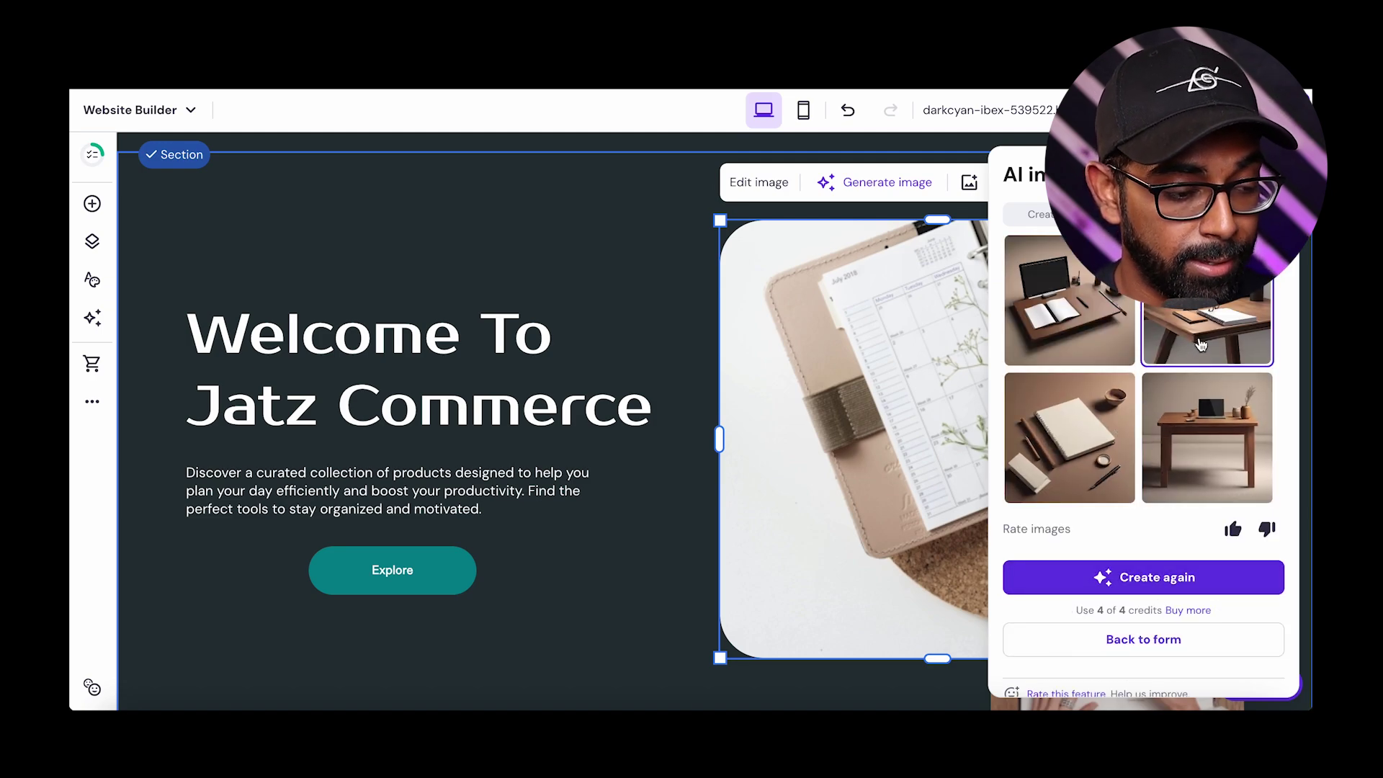
- Apply the wooden desk picture as the hero image and close the generator
left_click(1201, 344)
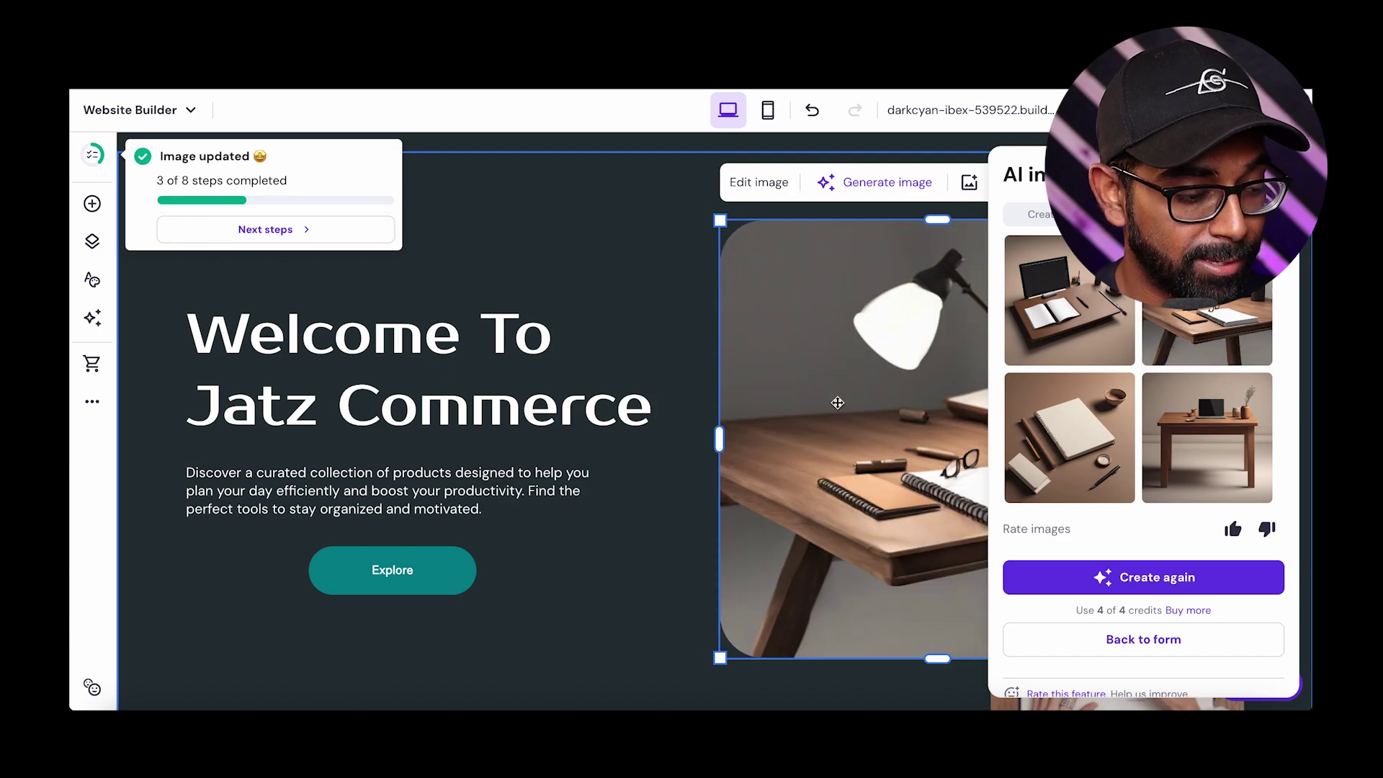
left_click(670, 403)
left_click(740, 480)
scroll(848, 550, "down", 2)
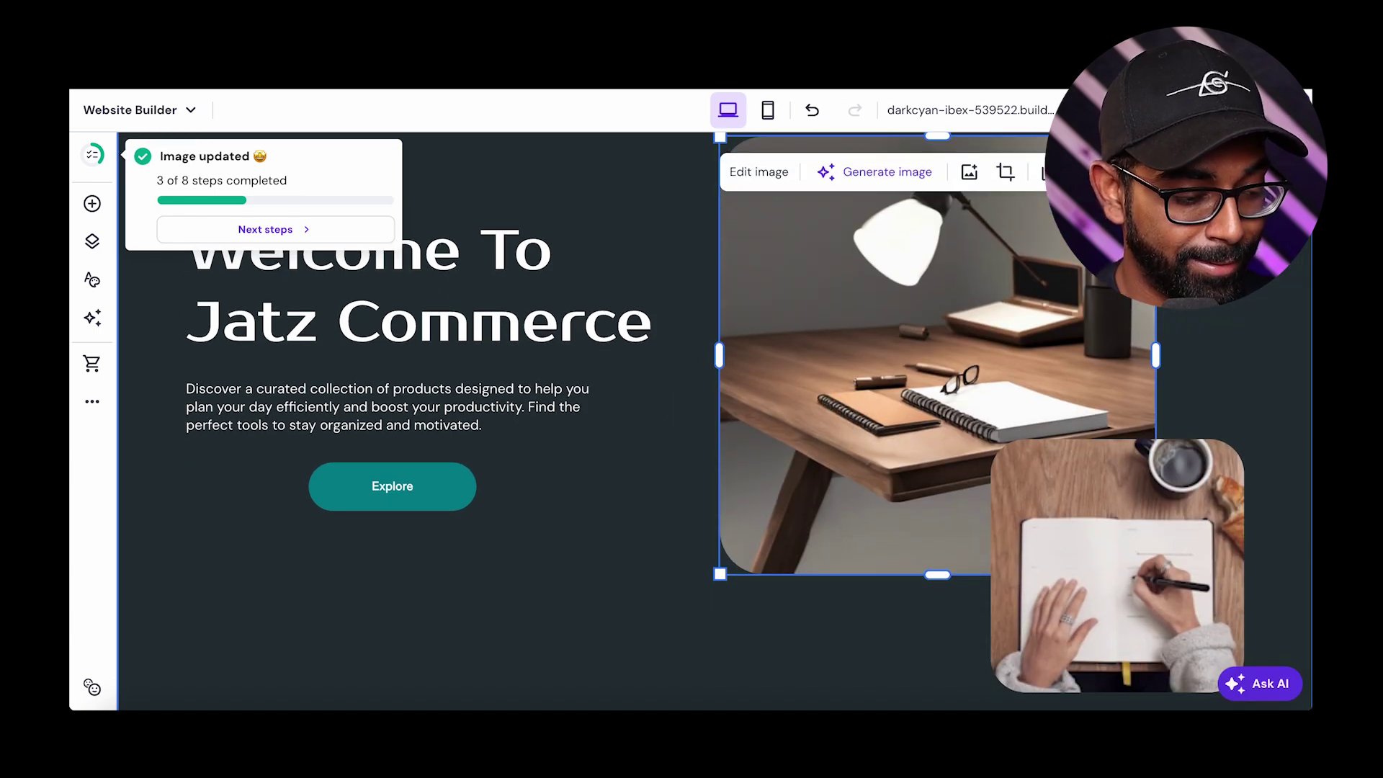
scroll(611, 600, "up", 2)
left_click(612, 600)
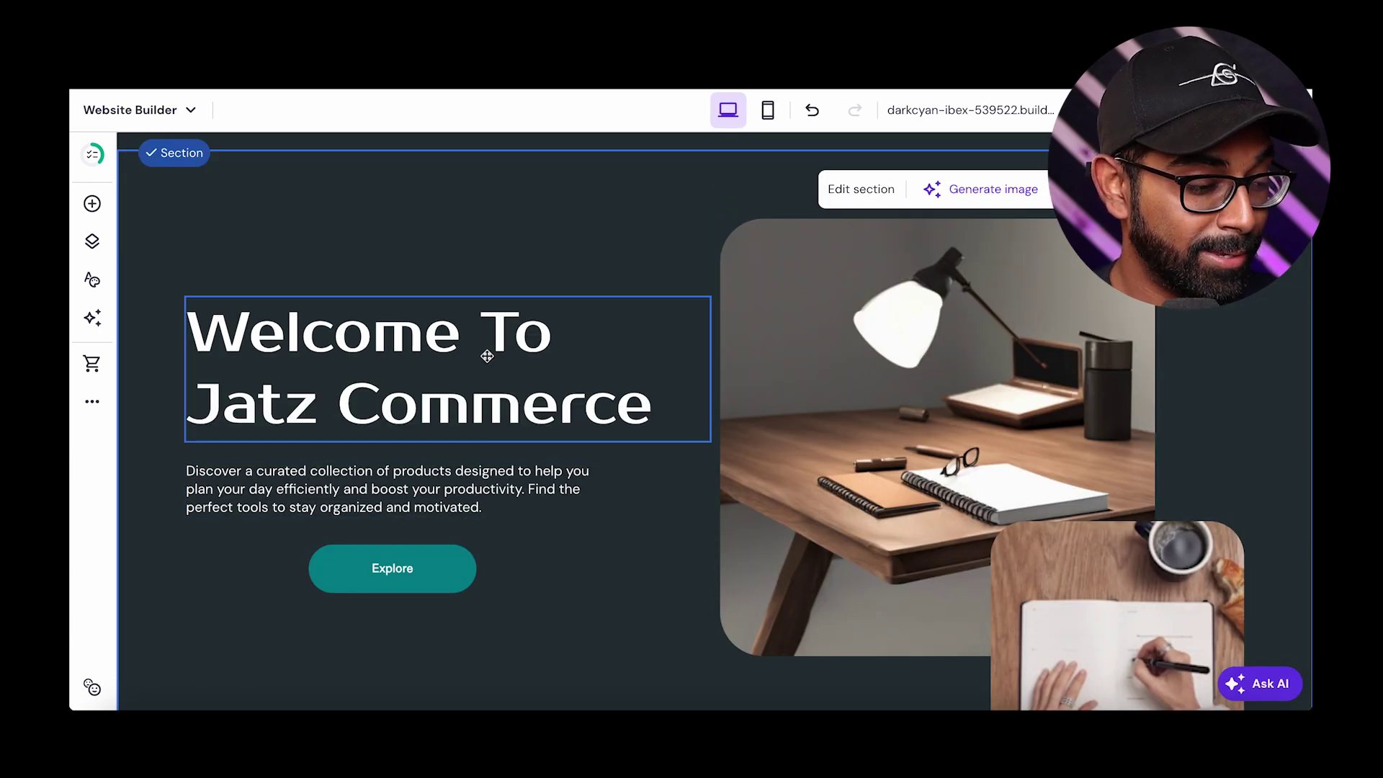
scroll(706, 482, "down", 8)
- Insert the beige 'Quality, not quantity' About section beneath the hero
left_click(716, 507)
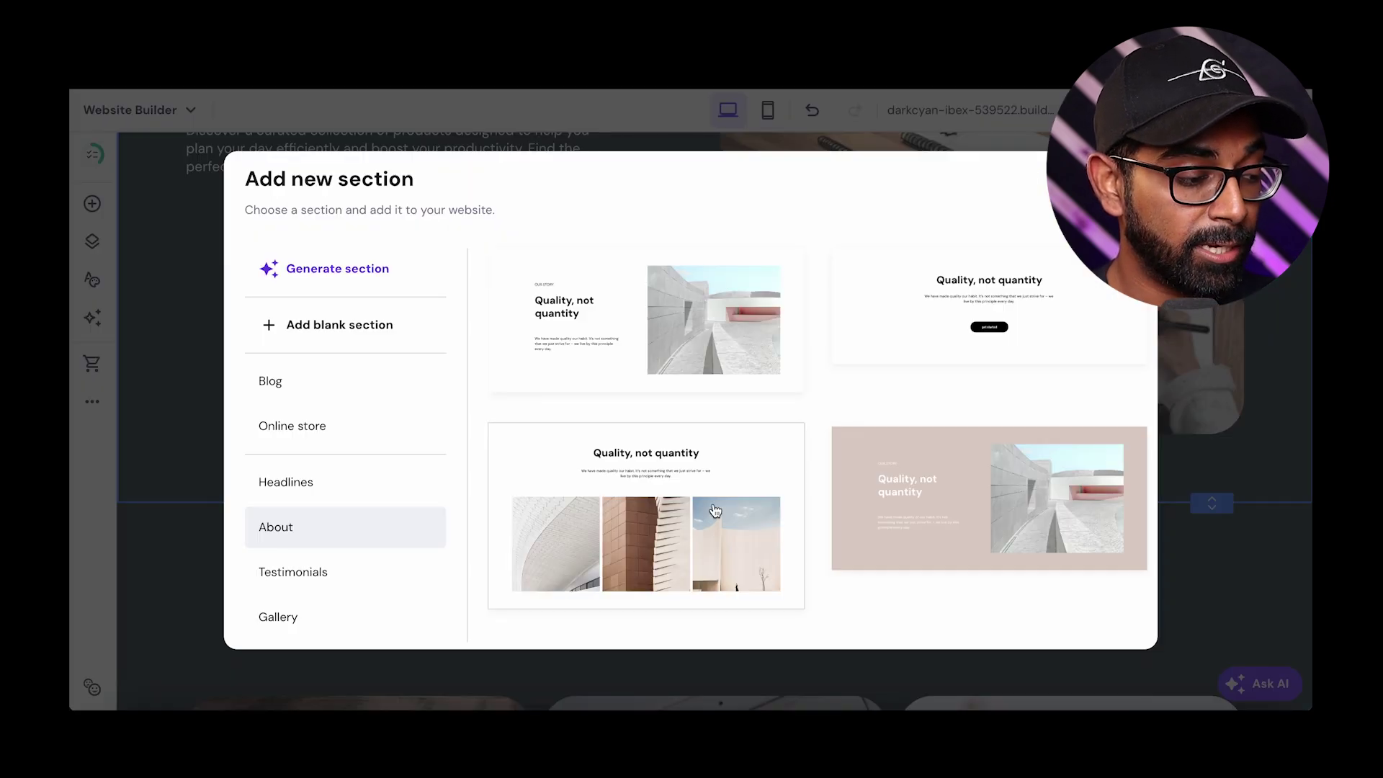
scroll(757, 497, "down", 1)
left_click(911, 466)
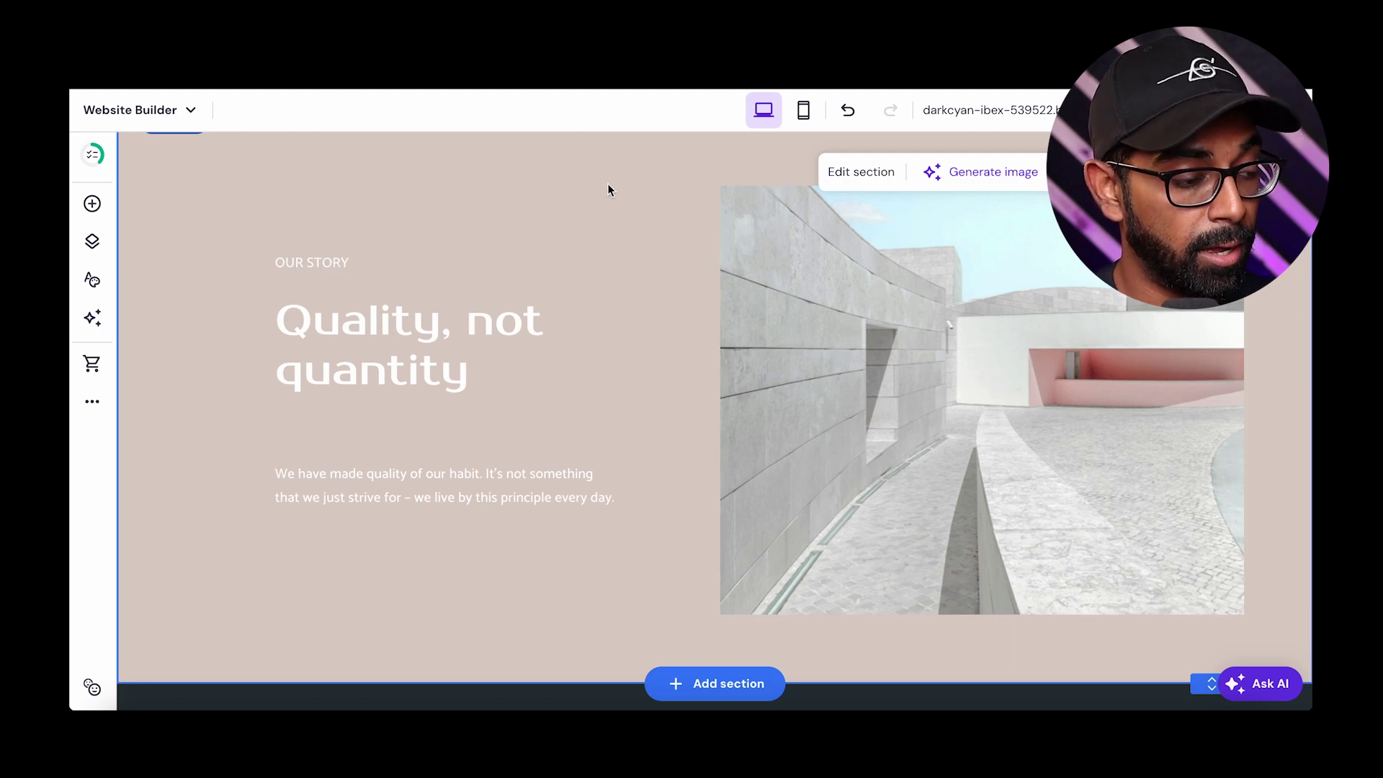
scroll(547, 231, "up", 1)
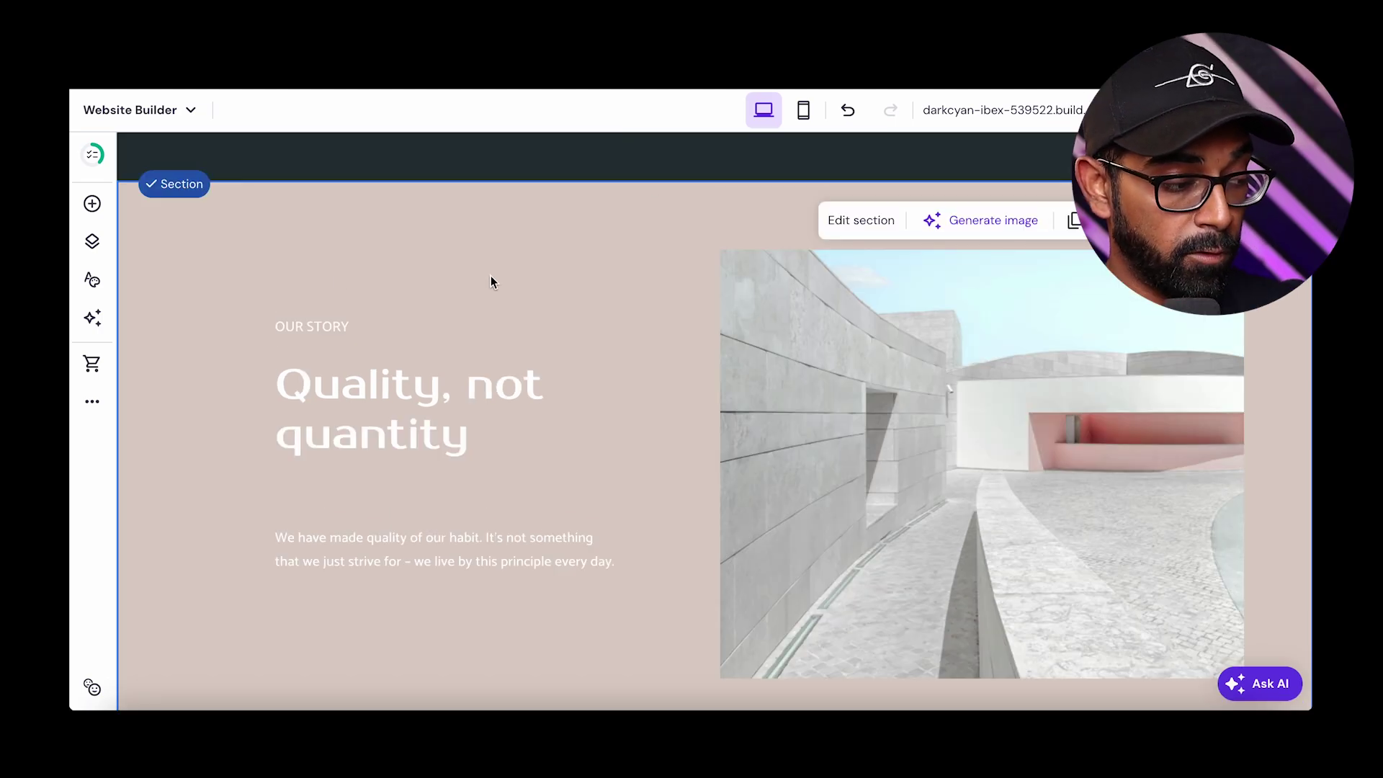
- Look over the site's colour, font and button styles, then set site-wide animations to Slide
left_click(105, 280)
scroll(231, 301, "down", 2)
scroll(175, 289, "down", 2)
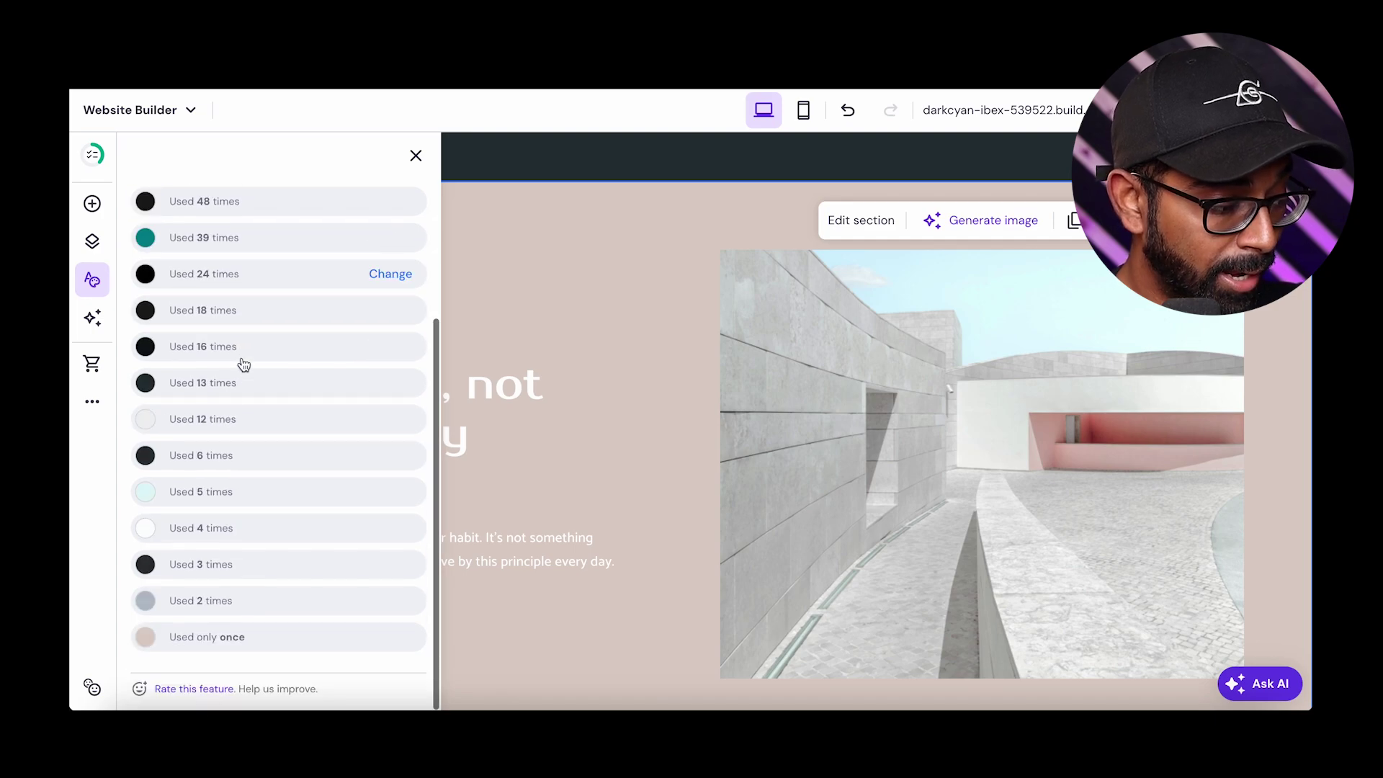
scroll(207, 185, "up", 4)
left_click(215, 312)
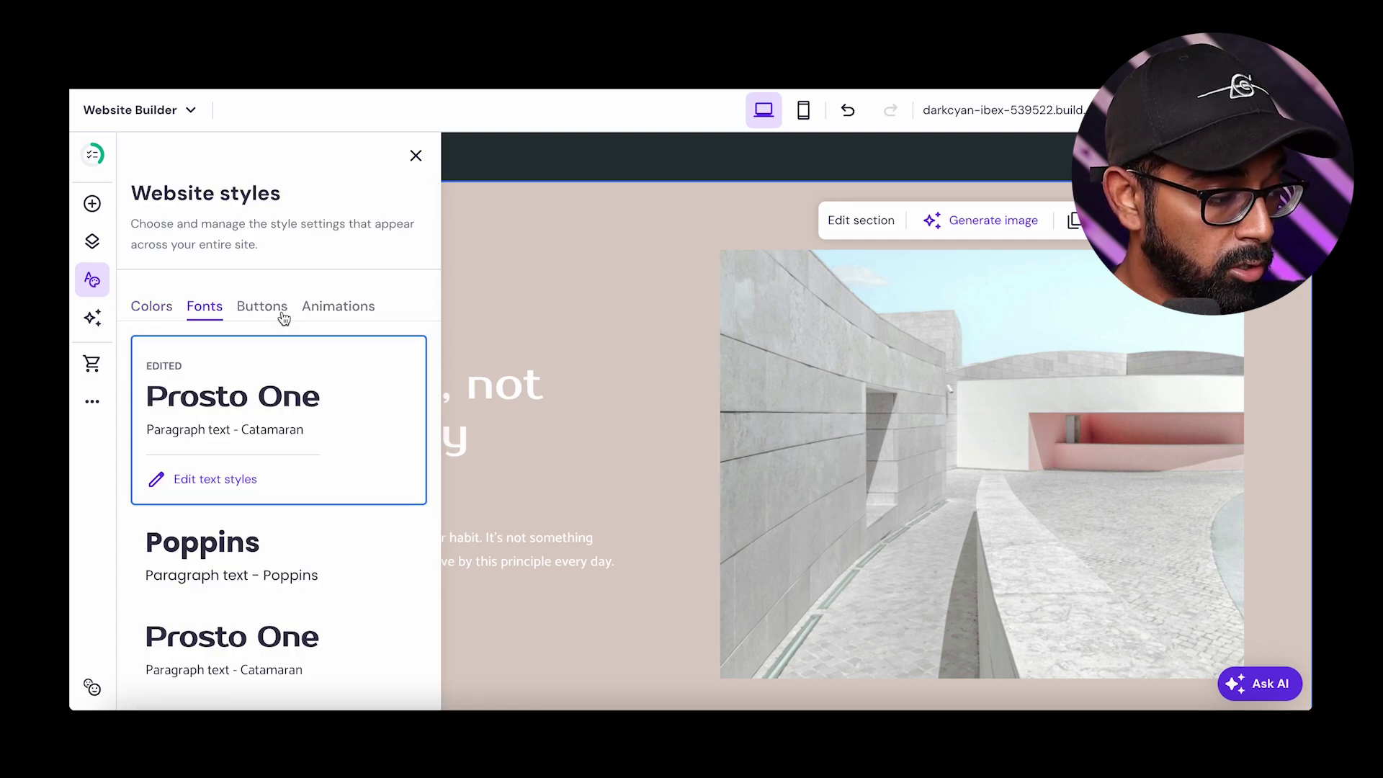
scroll(309, 386, "down", 1)
left_click(260, 302)
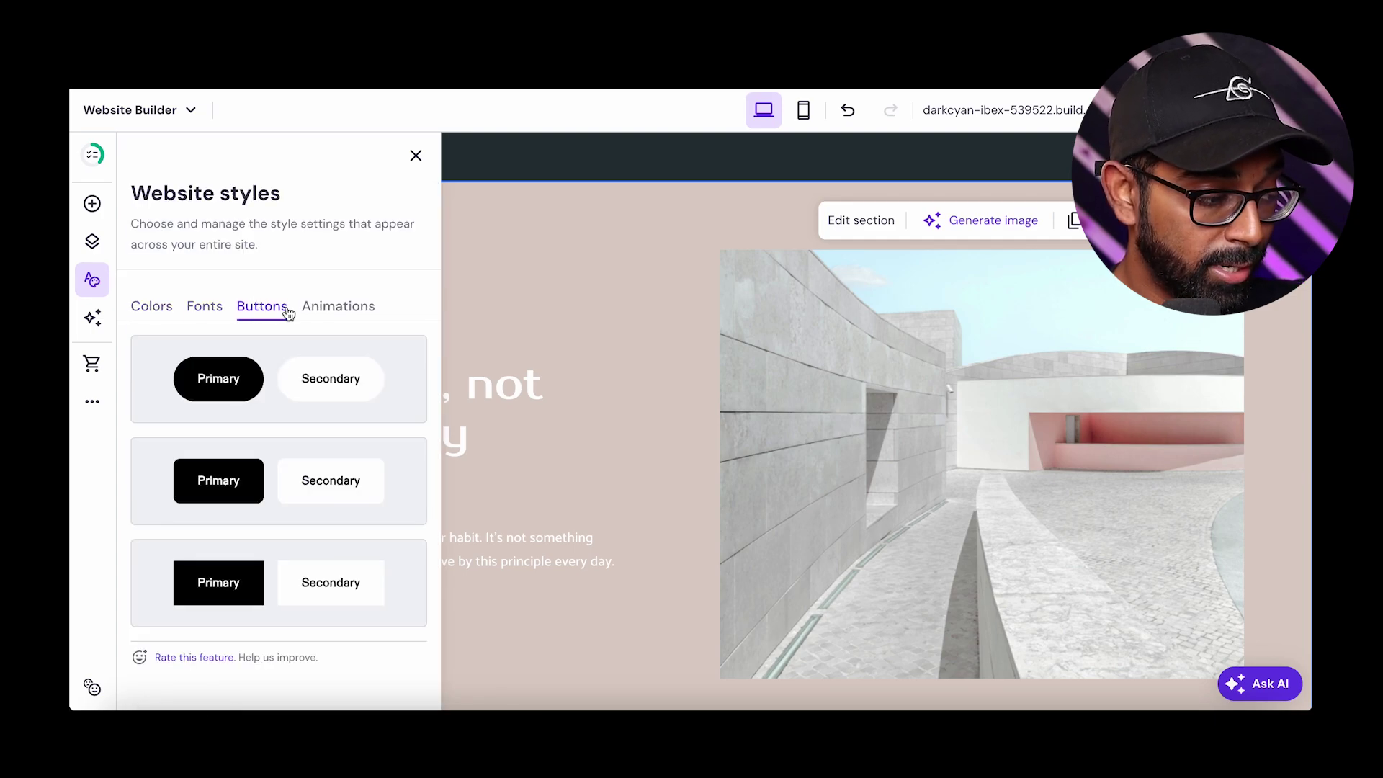
left_click(336, 308)
left_click(255, 541)
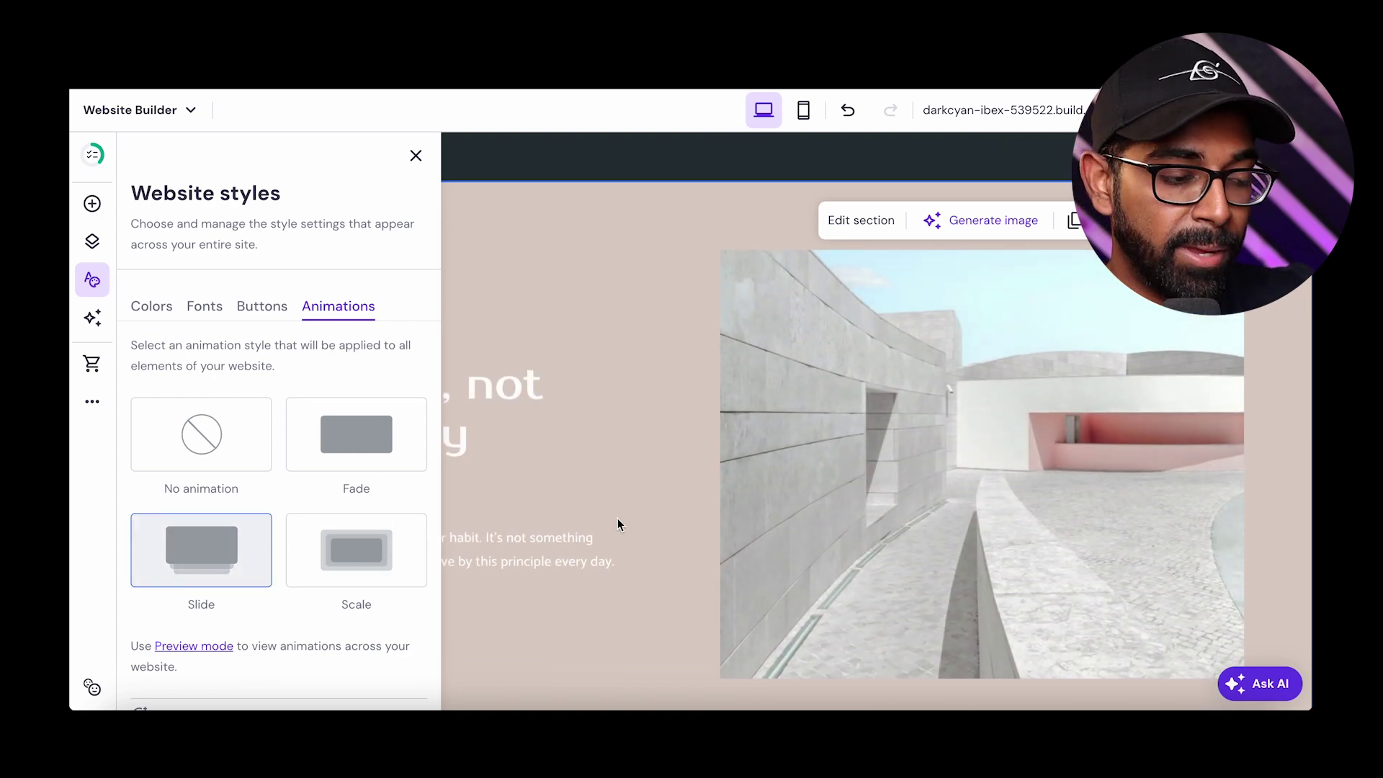
left_click(655, 266)
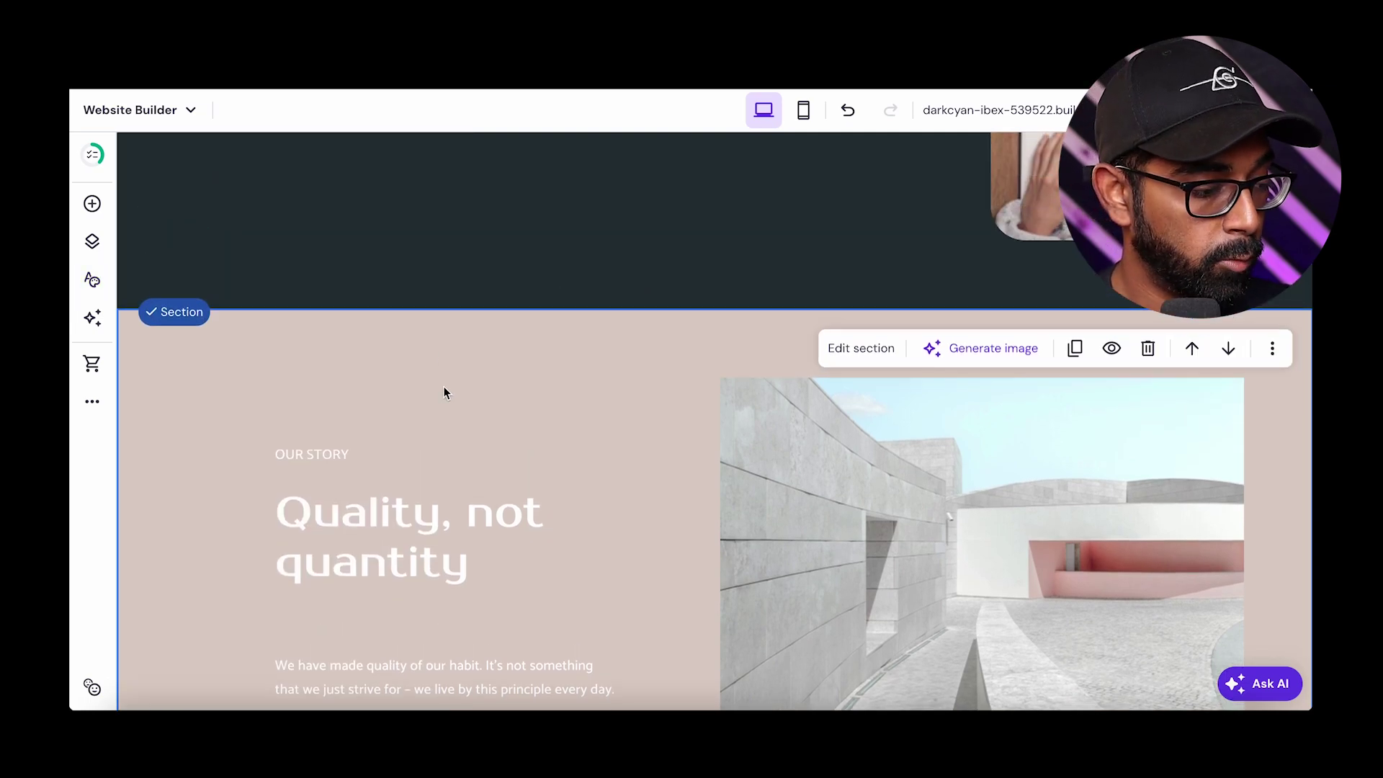
scroll(443, 392, "down", 3)
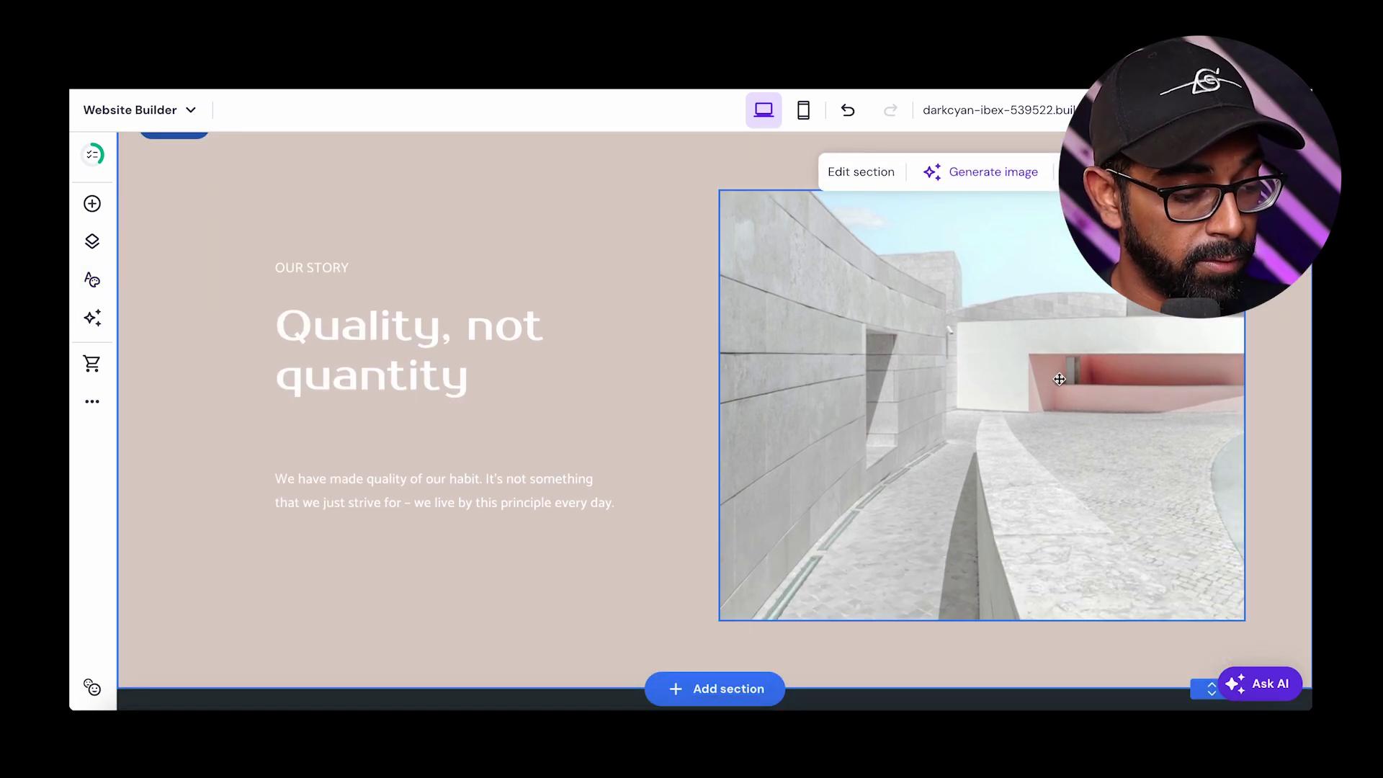
scroll(1059, 383, "down", 1)
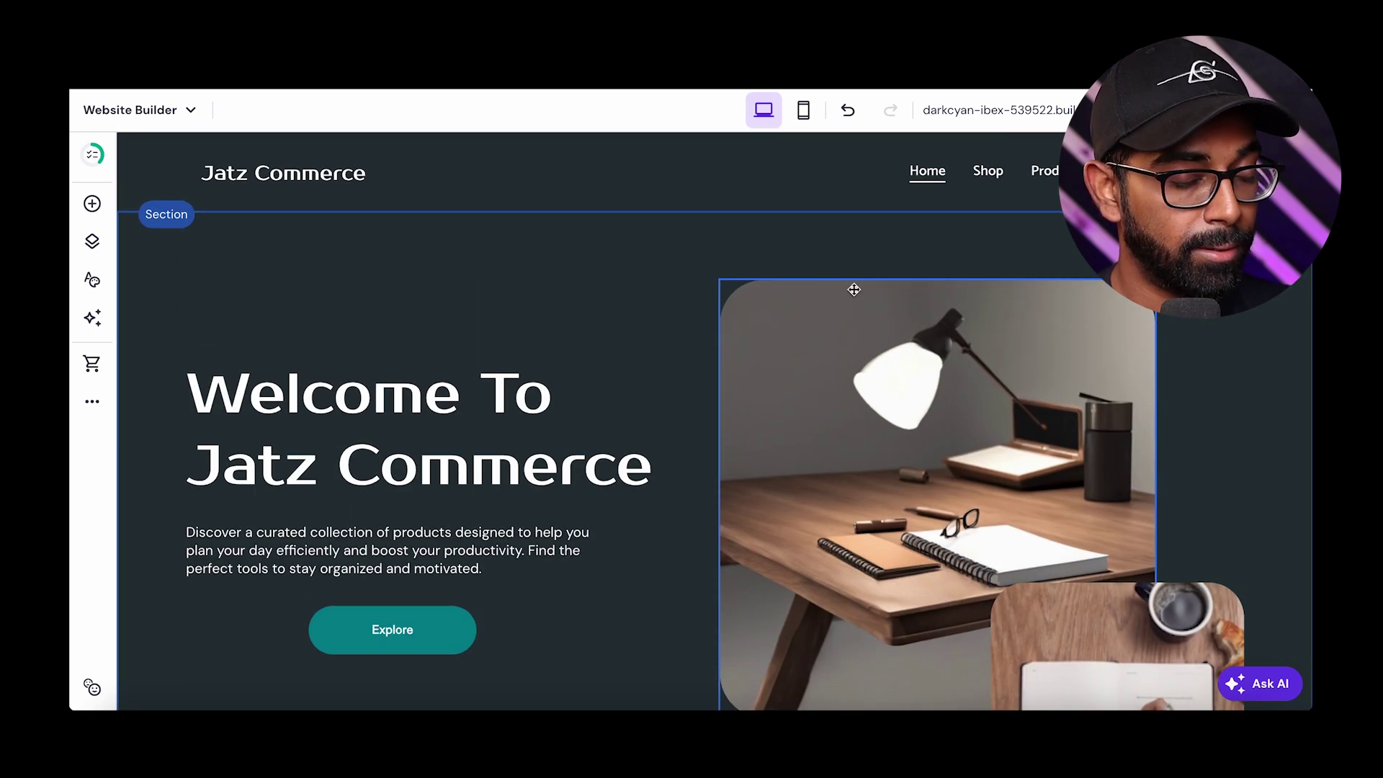
scroll(852, 287, "down", 5)
left_click(92, 204)
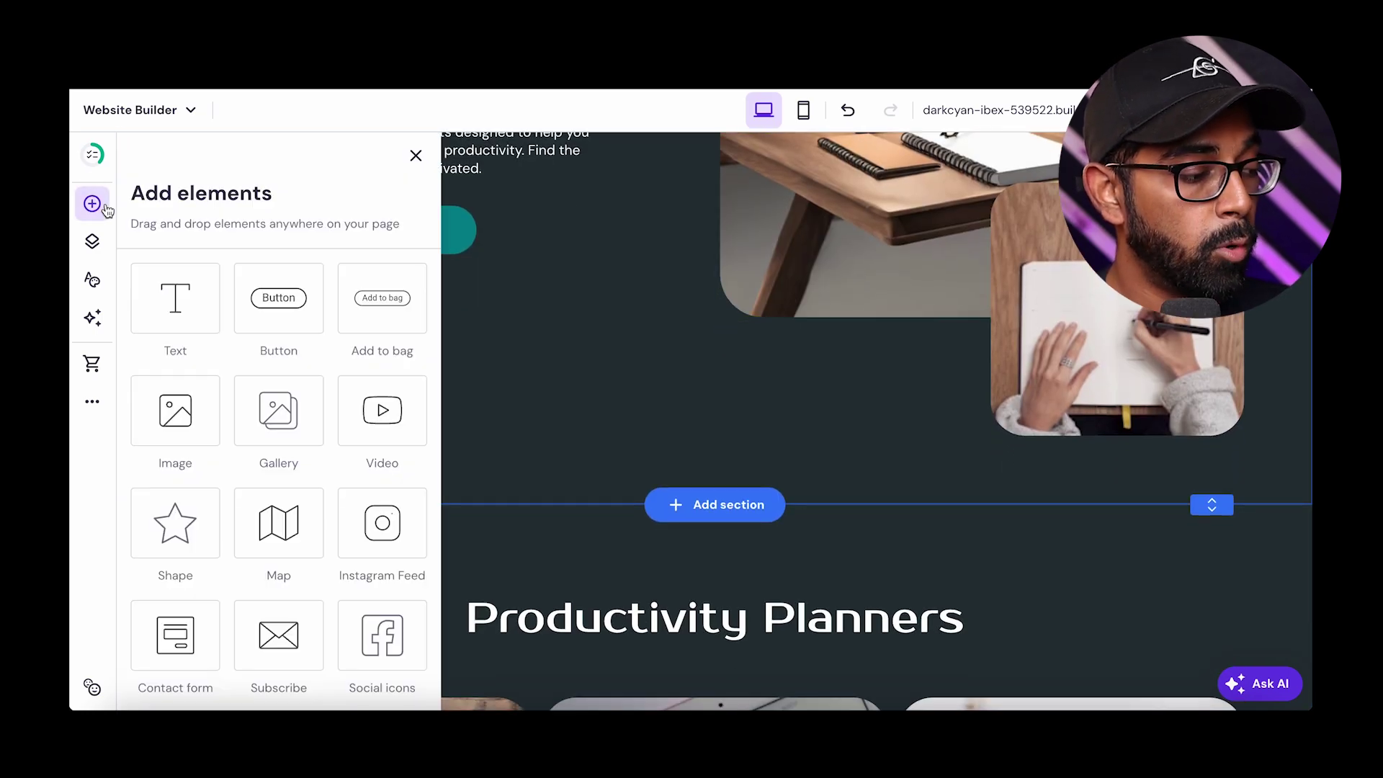
left_click_drag(263, 300, 538, 277)
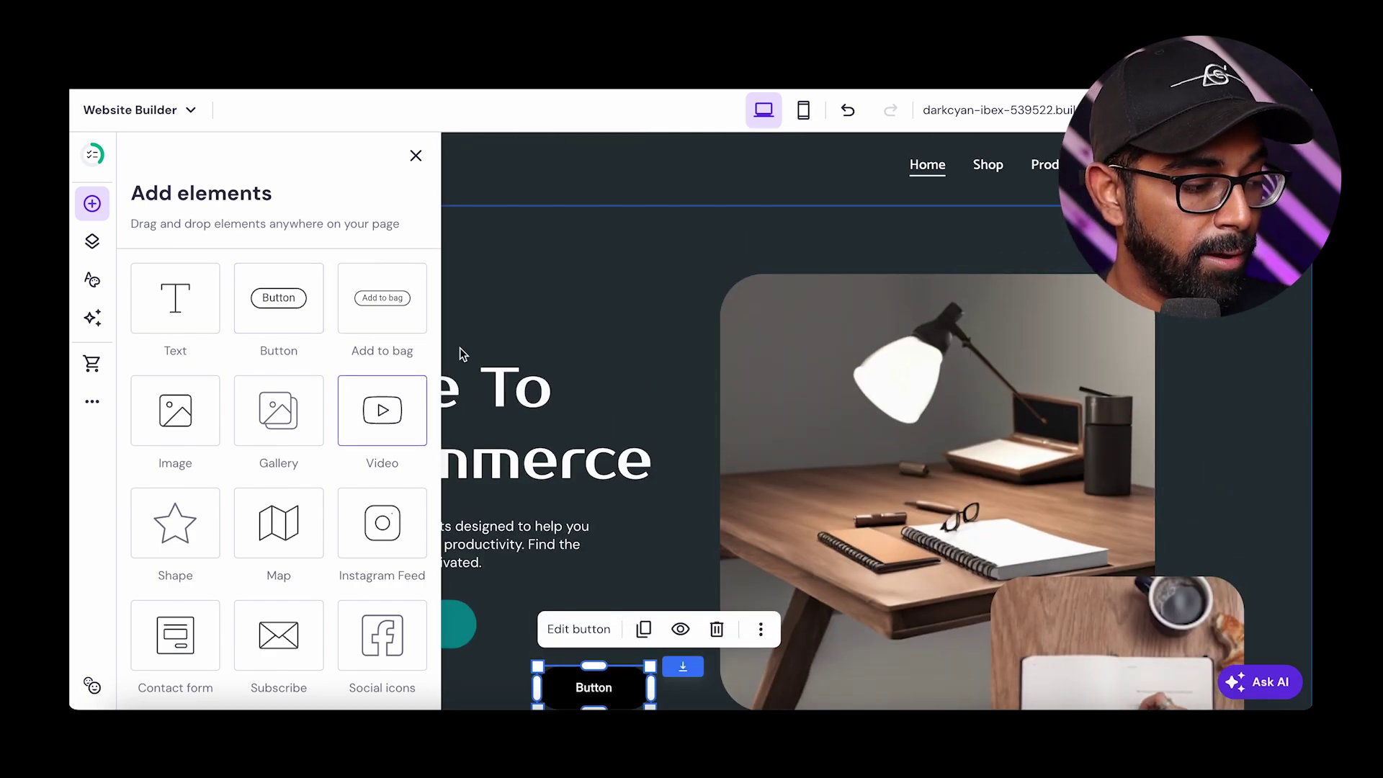
scroll(549, 395, "down", 2)
left_click_drag(383, 411, 755, 607)
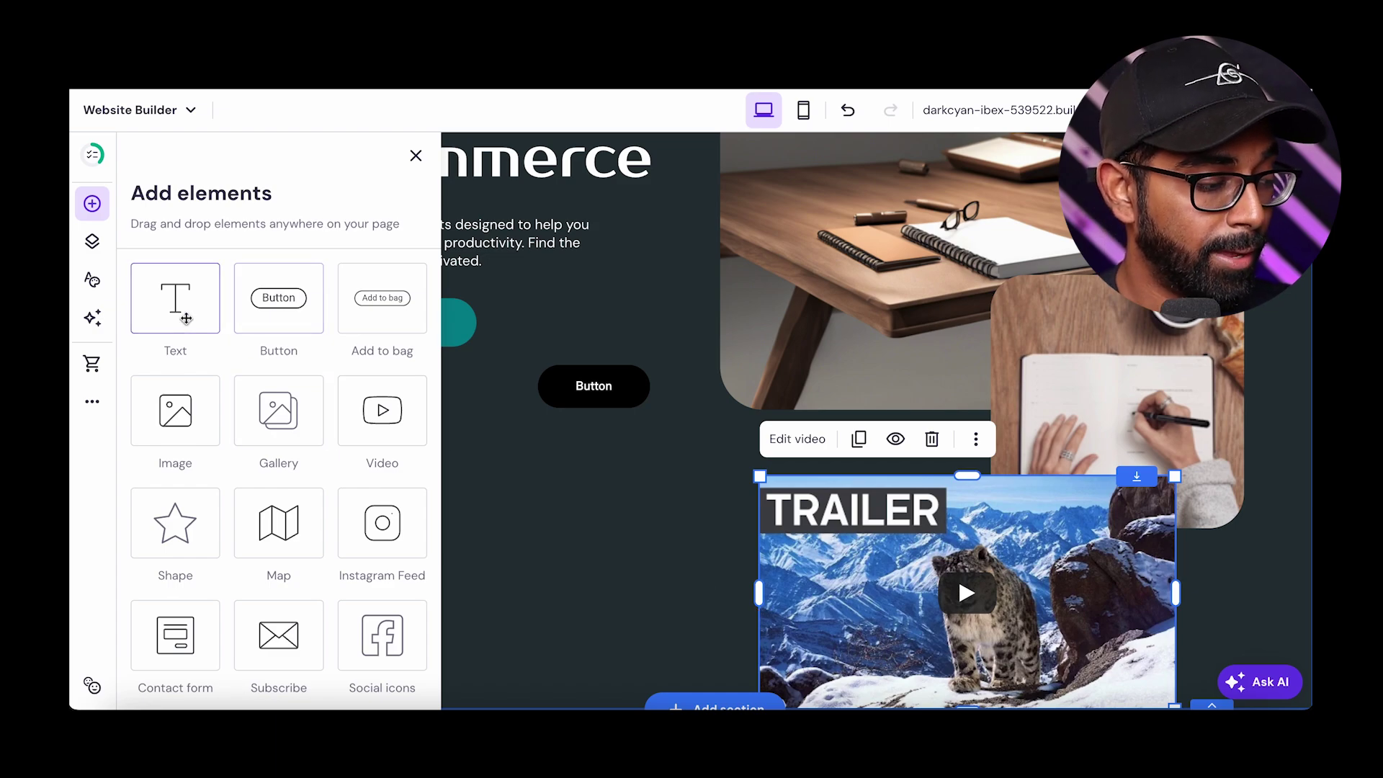
left_click_drag(176, 299, 563, 492)
scroll(695, 516, "down", 2)
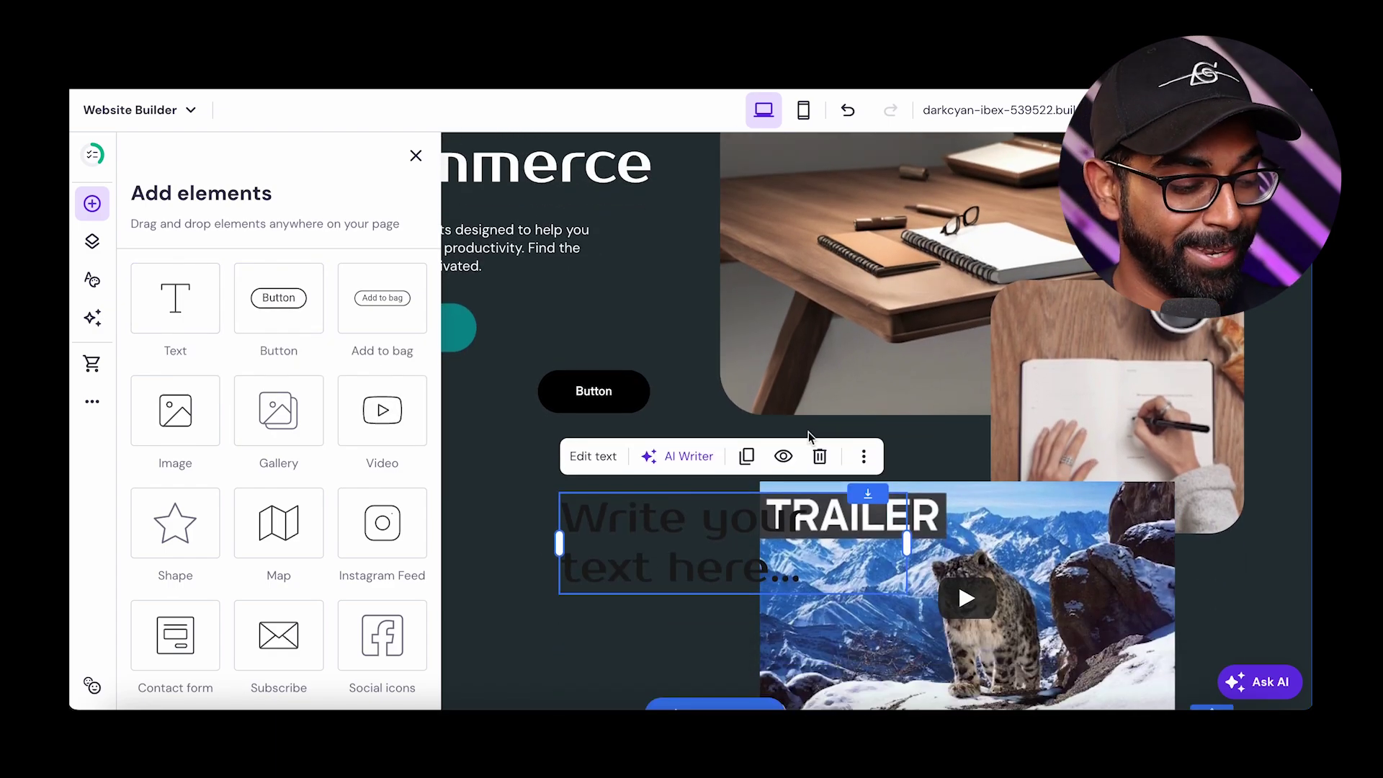
left_click(818, 454)
left_click(1068, 513)
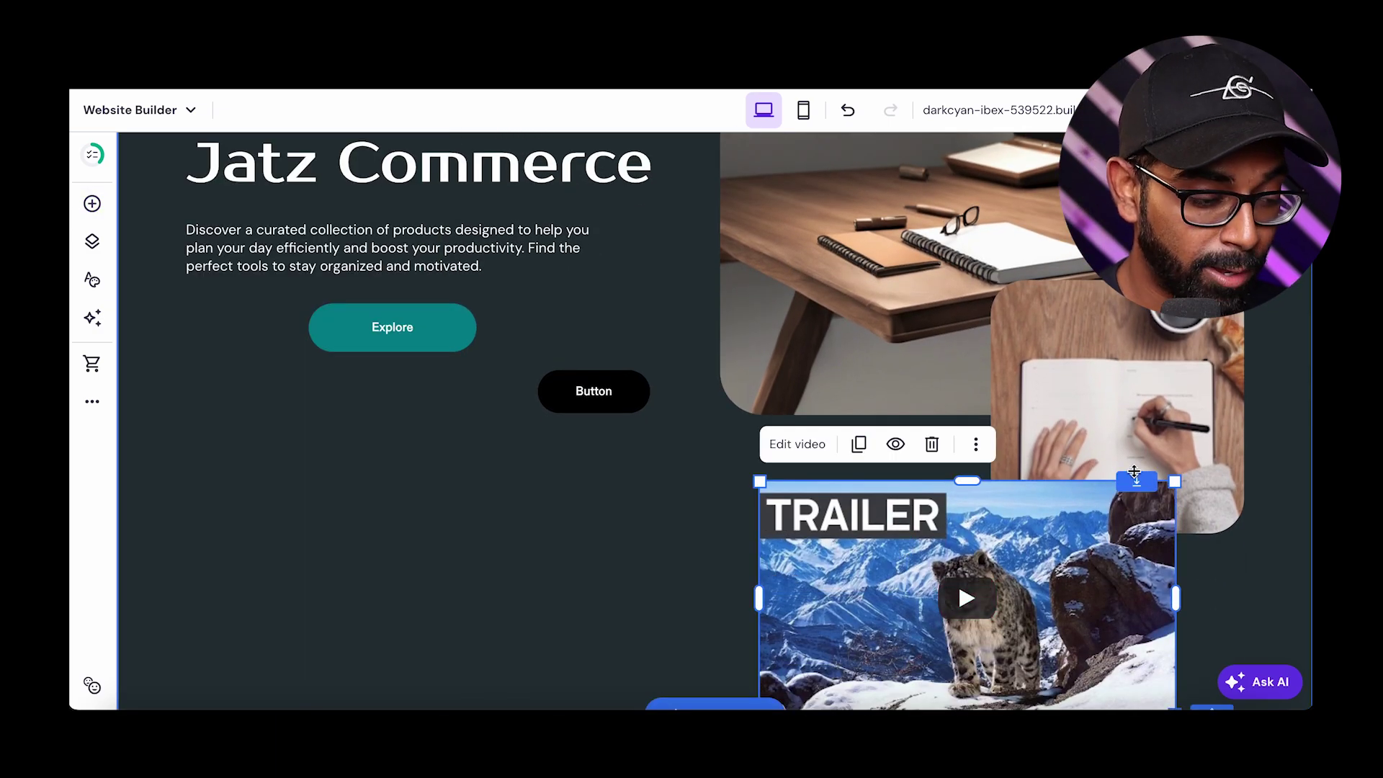
left_click(929, 444)
left_click(643, 387)
- Delete the added button and scroll through the Shop page's products and testimonials
left_click(716, 331)
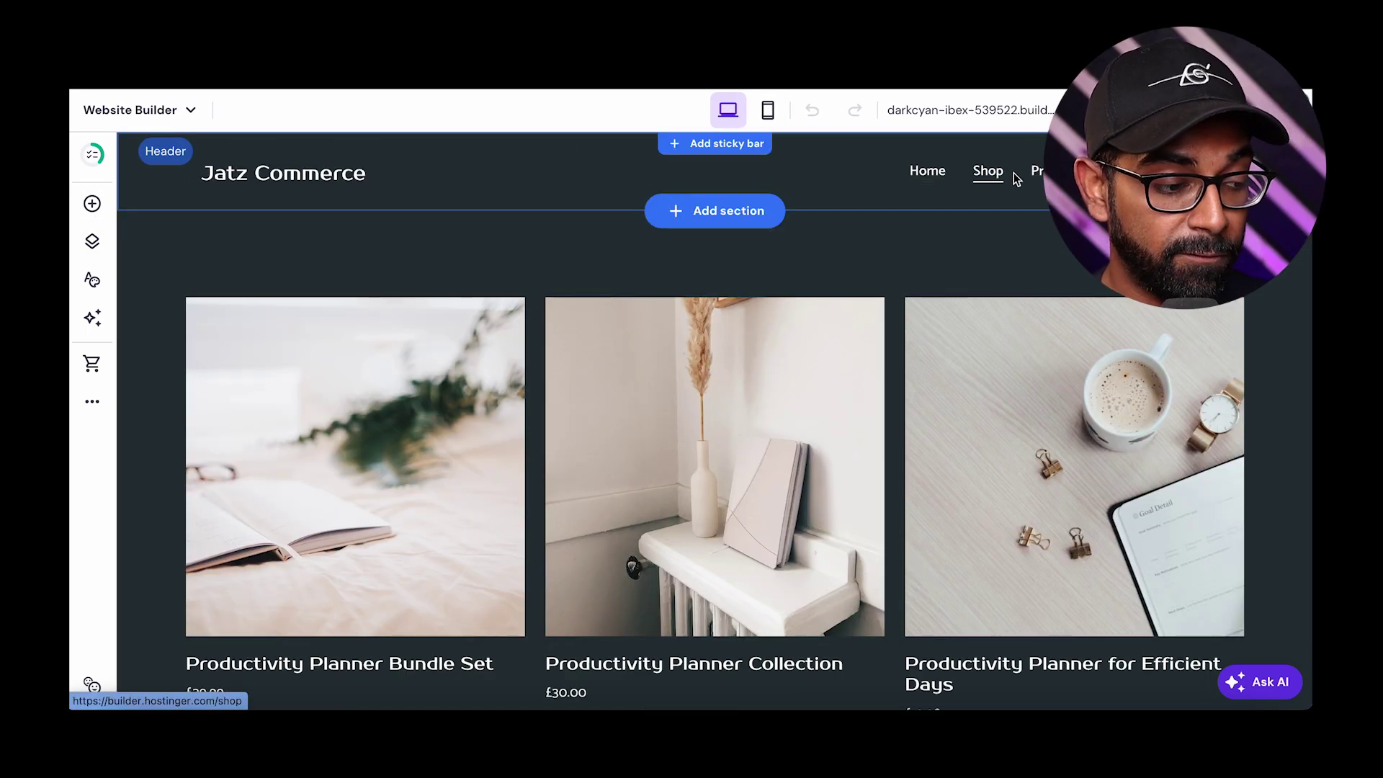
scroll(998, 173, "down", 10)
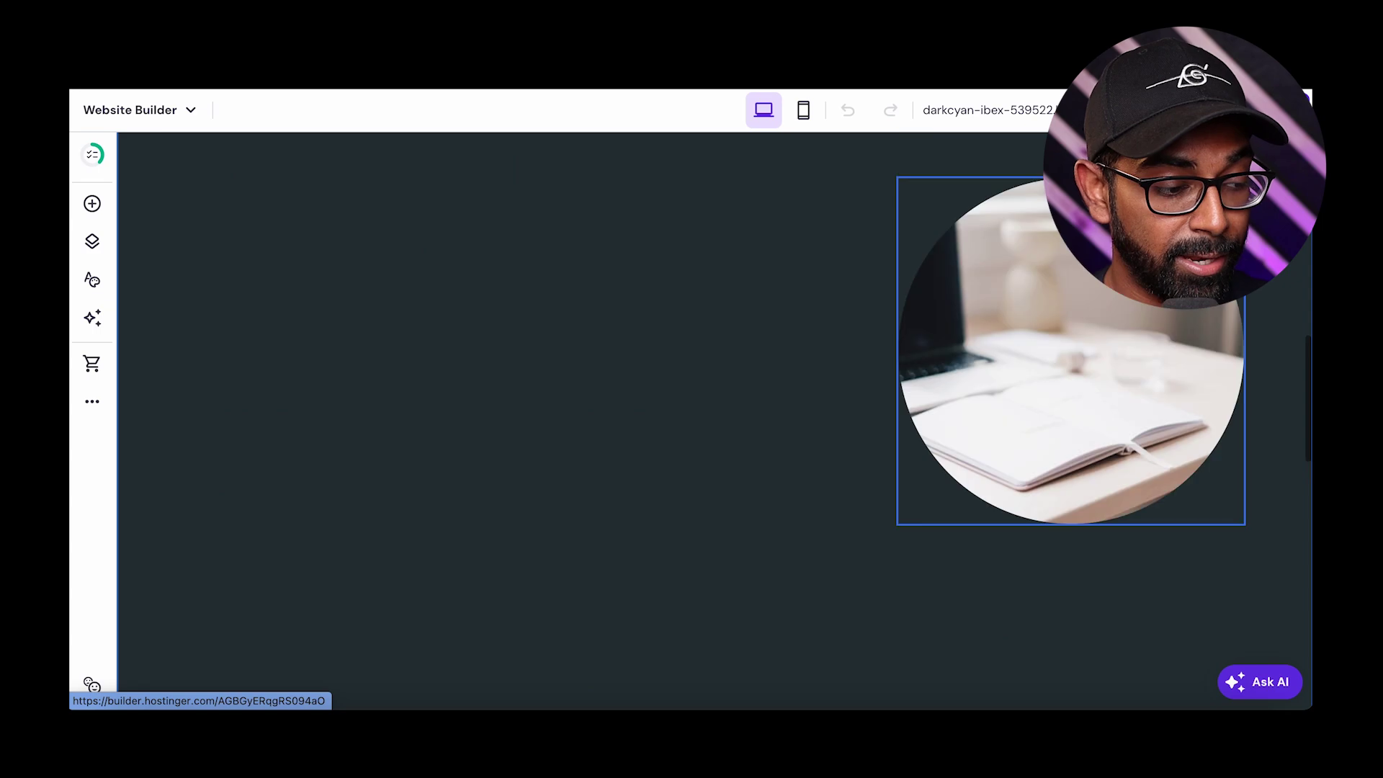
scroll(998, 173, "up", 10)
scroll(998, 172, "down", 8)
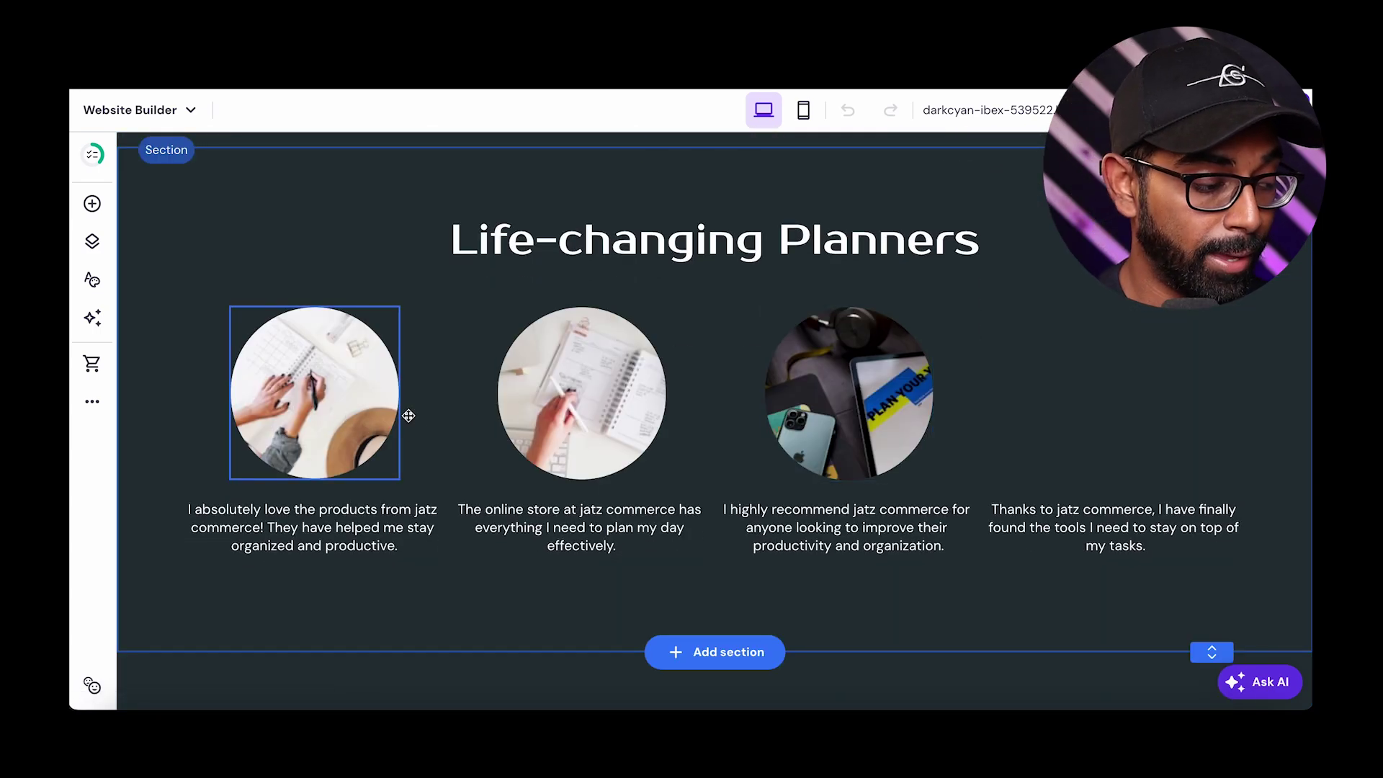
scroll(683, 425, "up", 10)
scroll(998, 173, "up", 3)
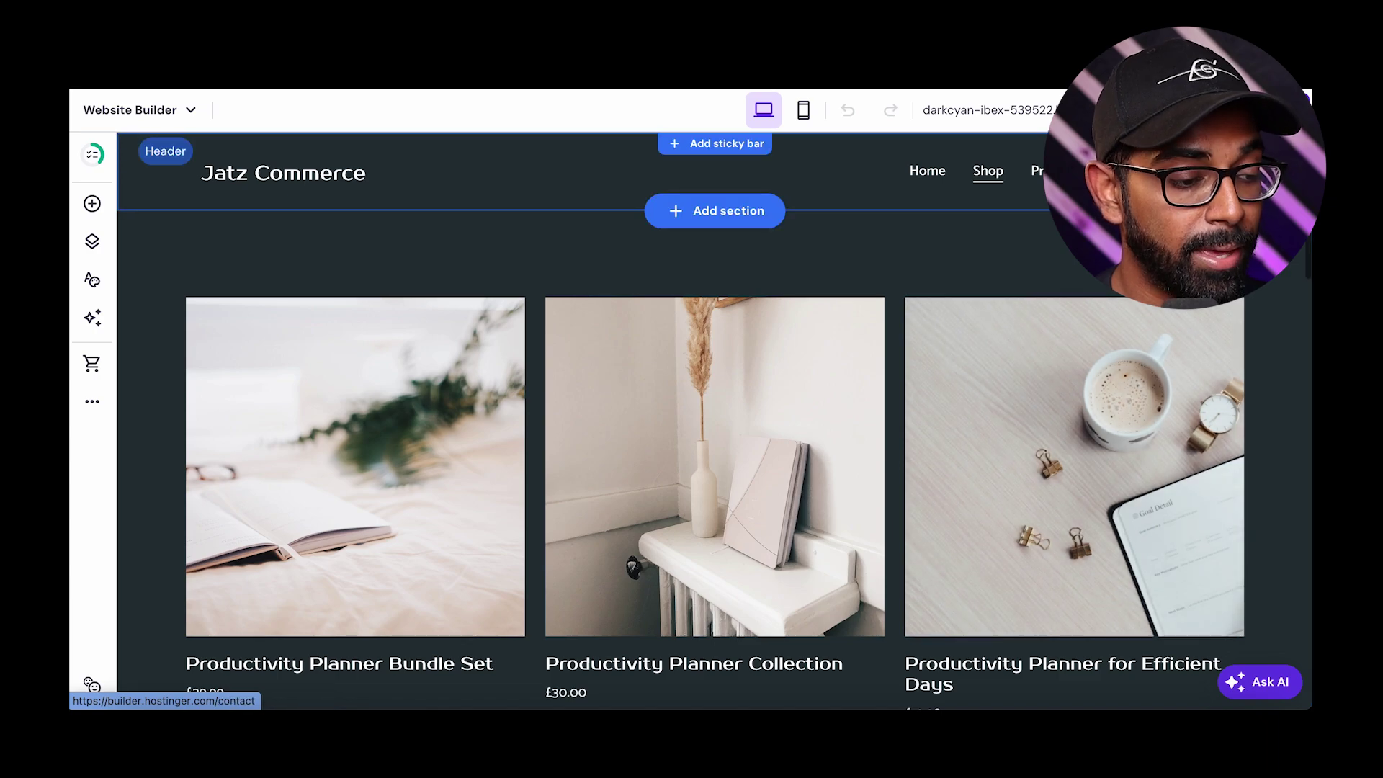
- View the Contact Us page with its email-and-message form, then return to the Home page
left_click(1081, 170)
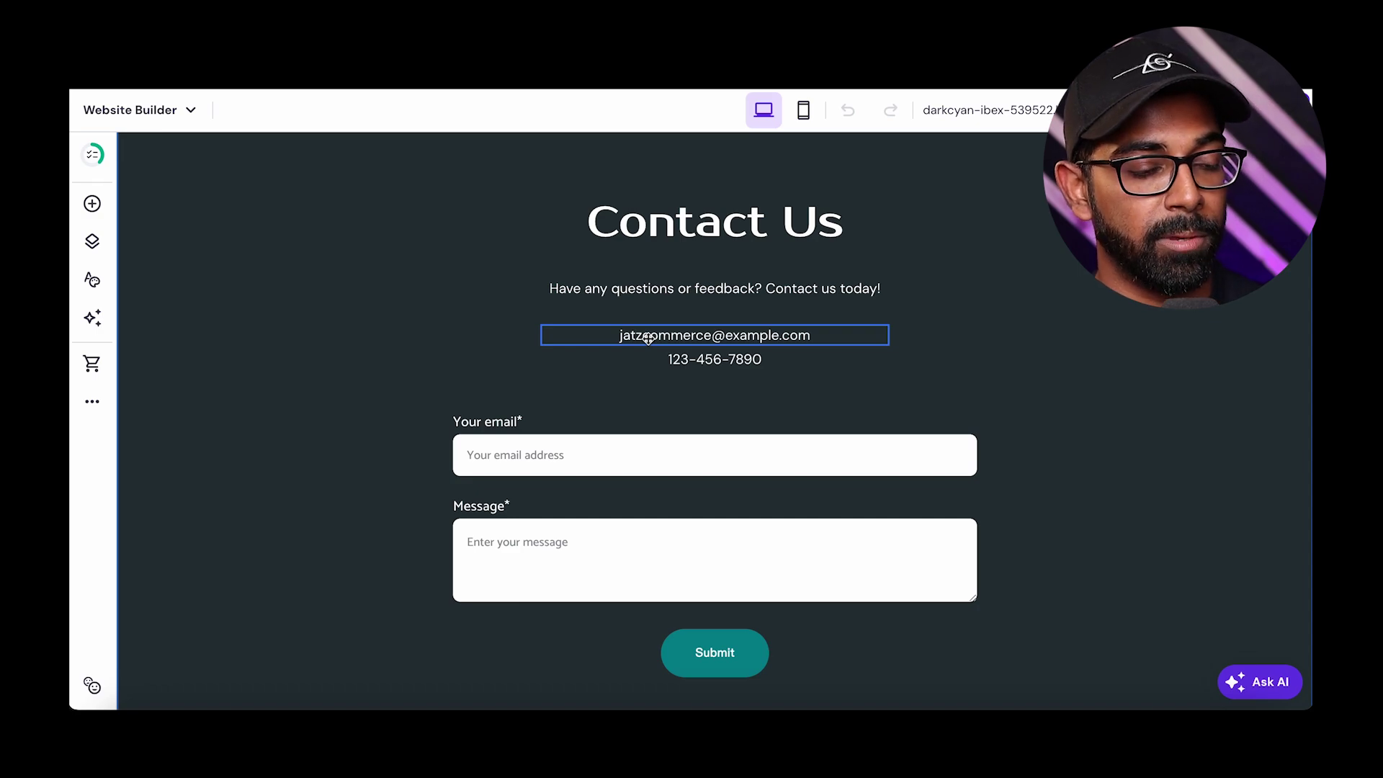
scroll(205, 317, "up", 2)
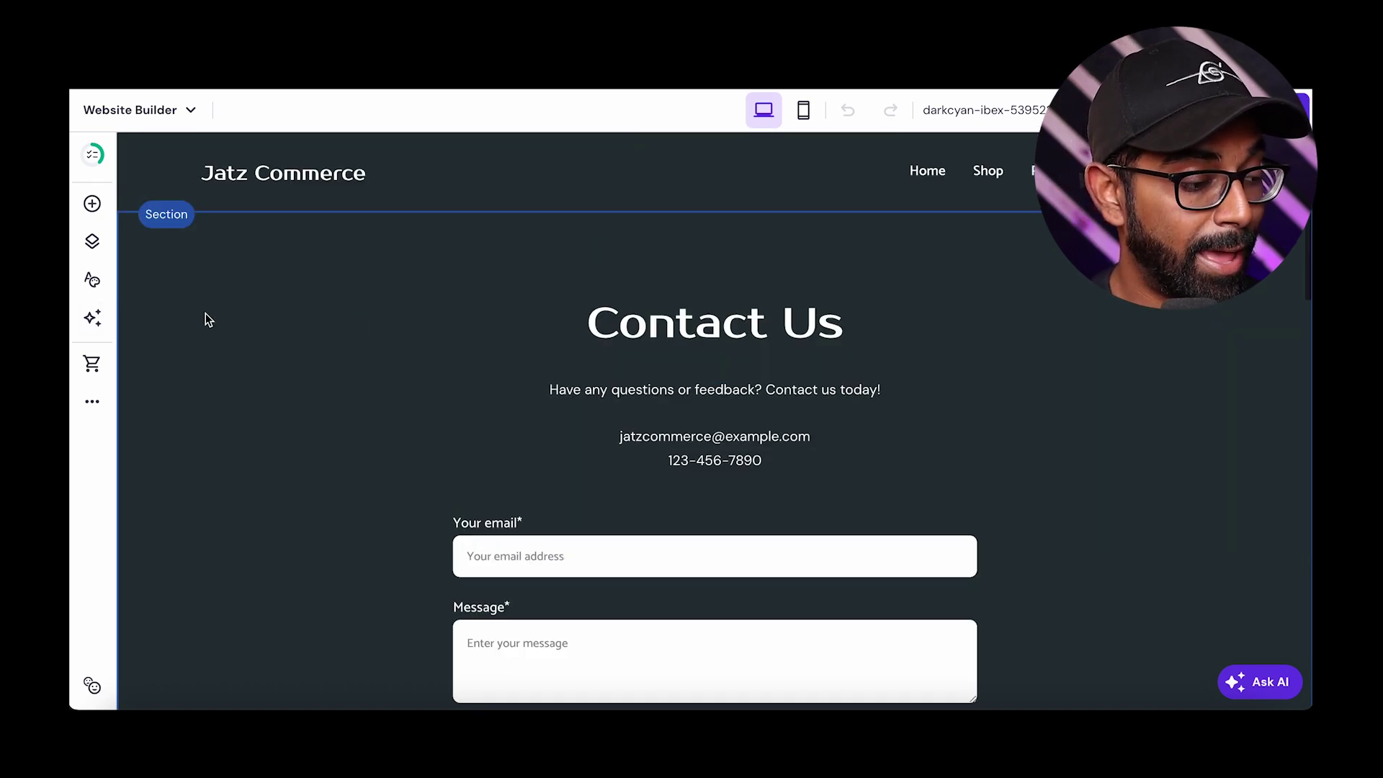
left_click(956, 180)
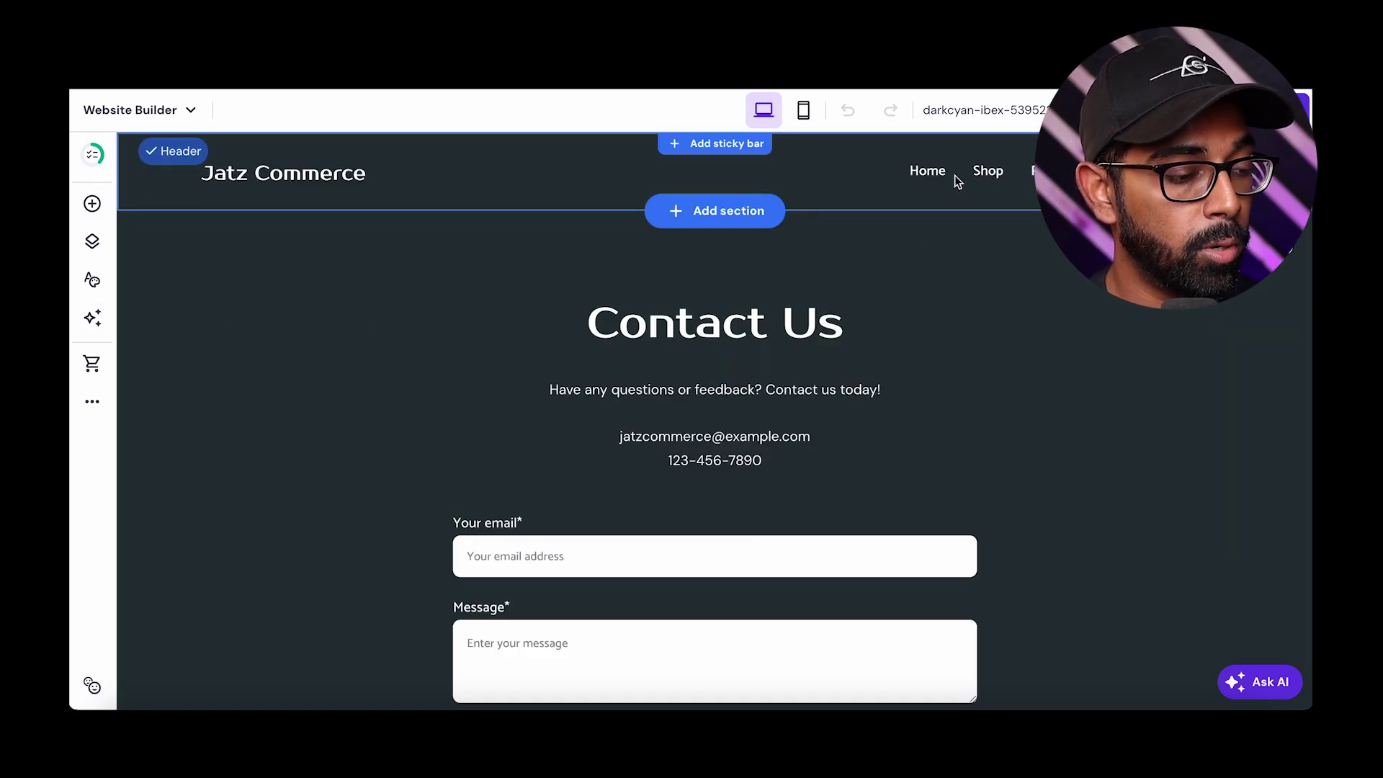
left_click(926, 171)
- Rewrite the hero paragraph with AI Writer using the prompt 'write me a welcome to our website text'
scroll(590, 429, "down", 5)
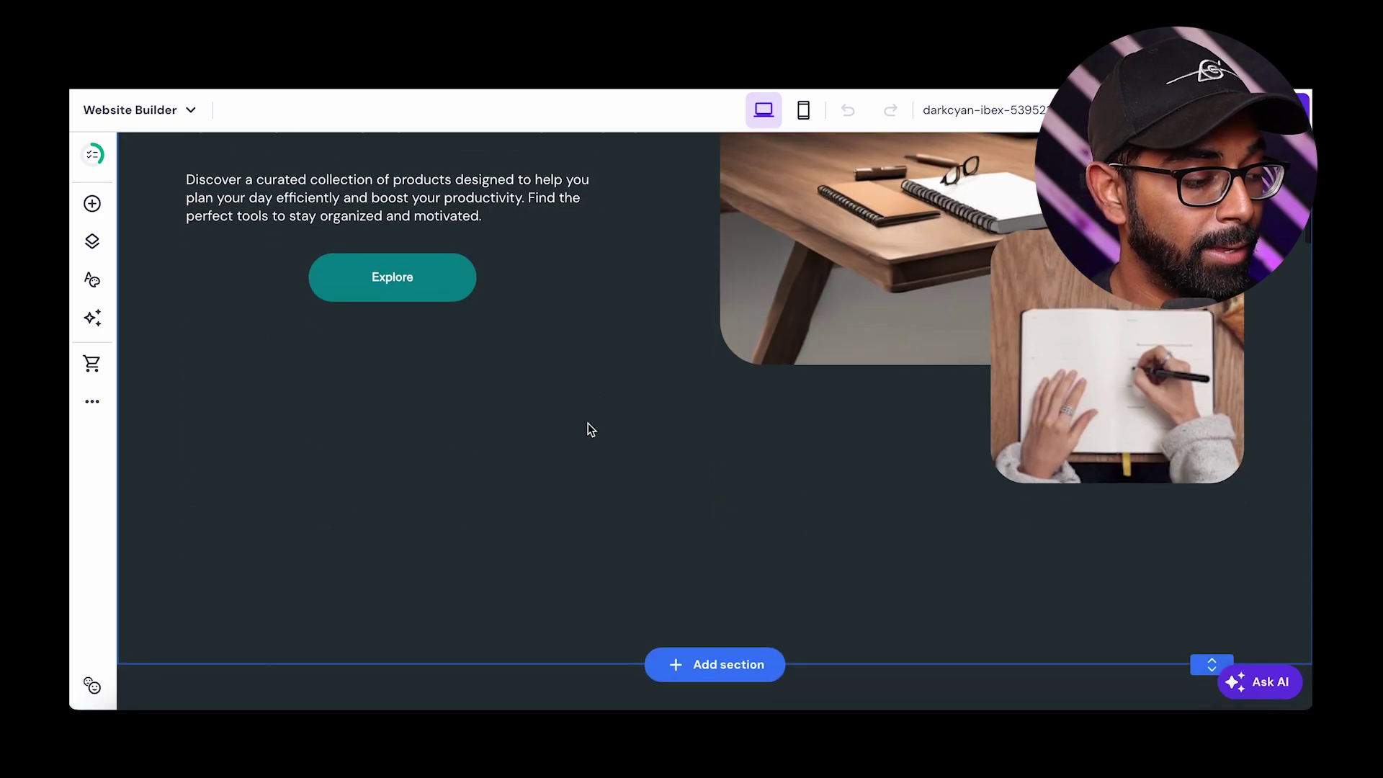
scroll(583, 428, "up", 2)
left_click(380, 331)
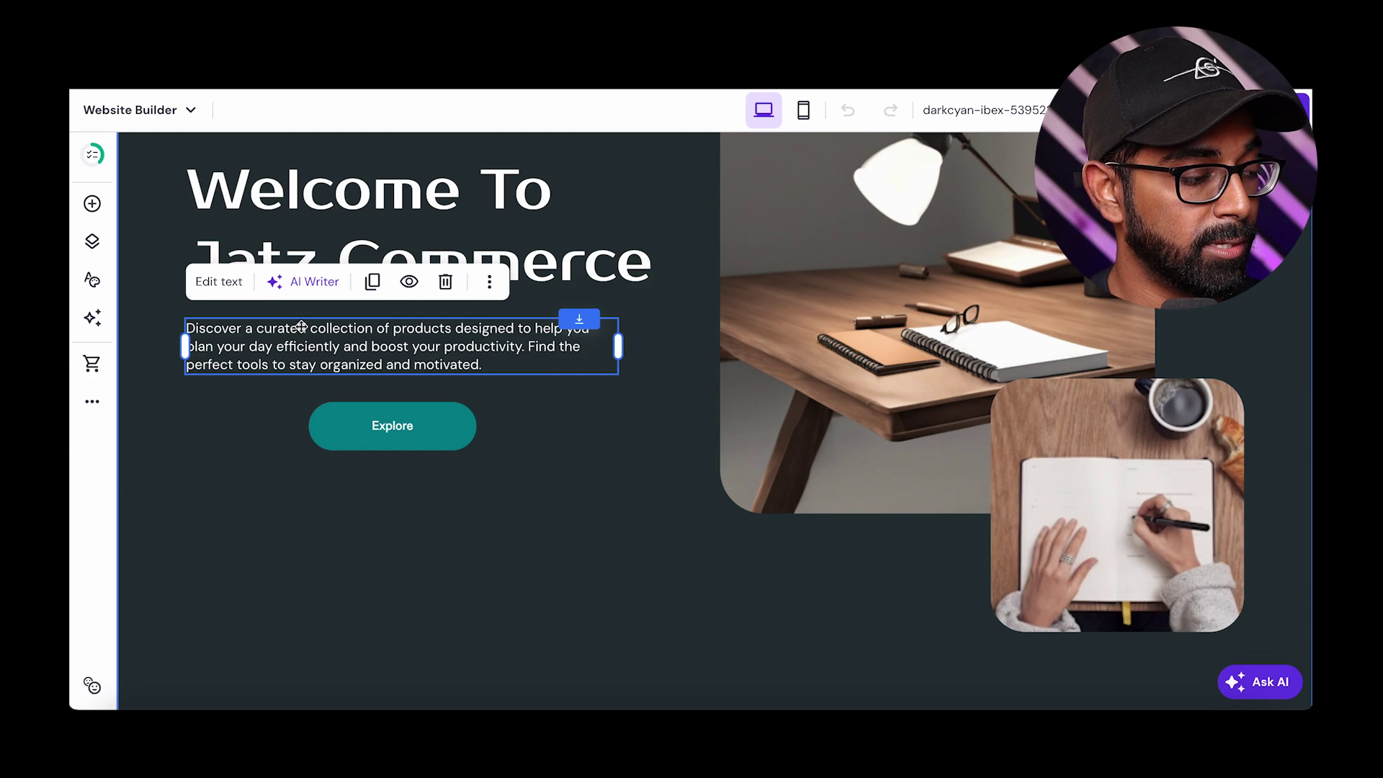
left_click(310, 281)
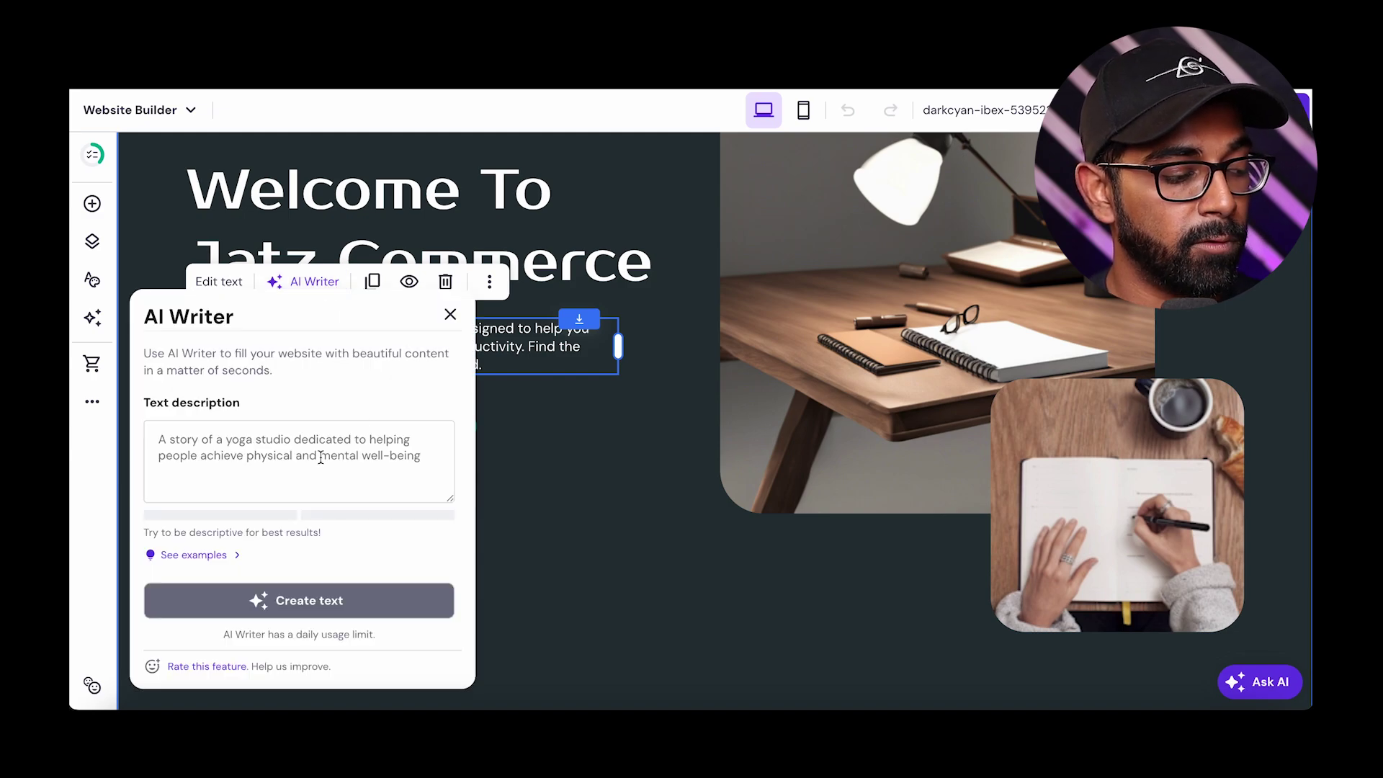
left_click(296, 450)
type("w")
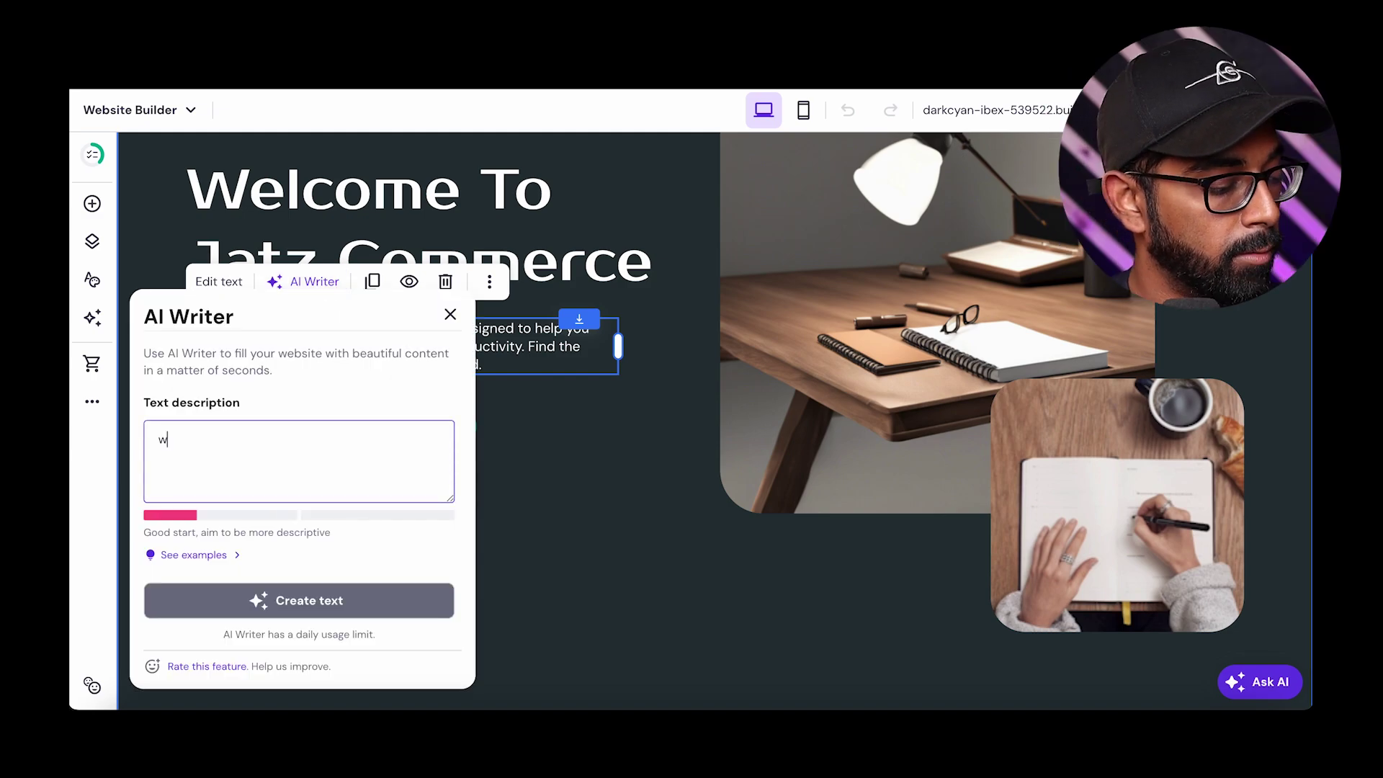
type("rite me a welcome ")
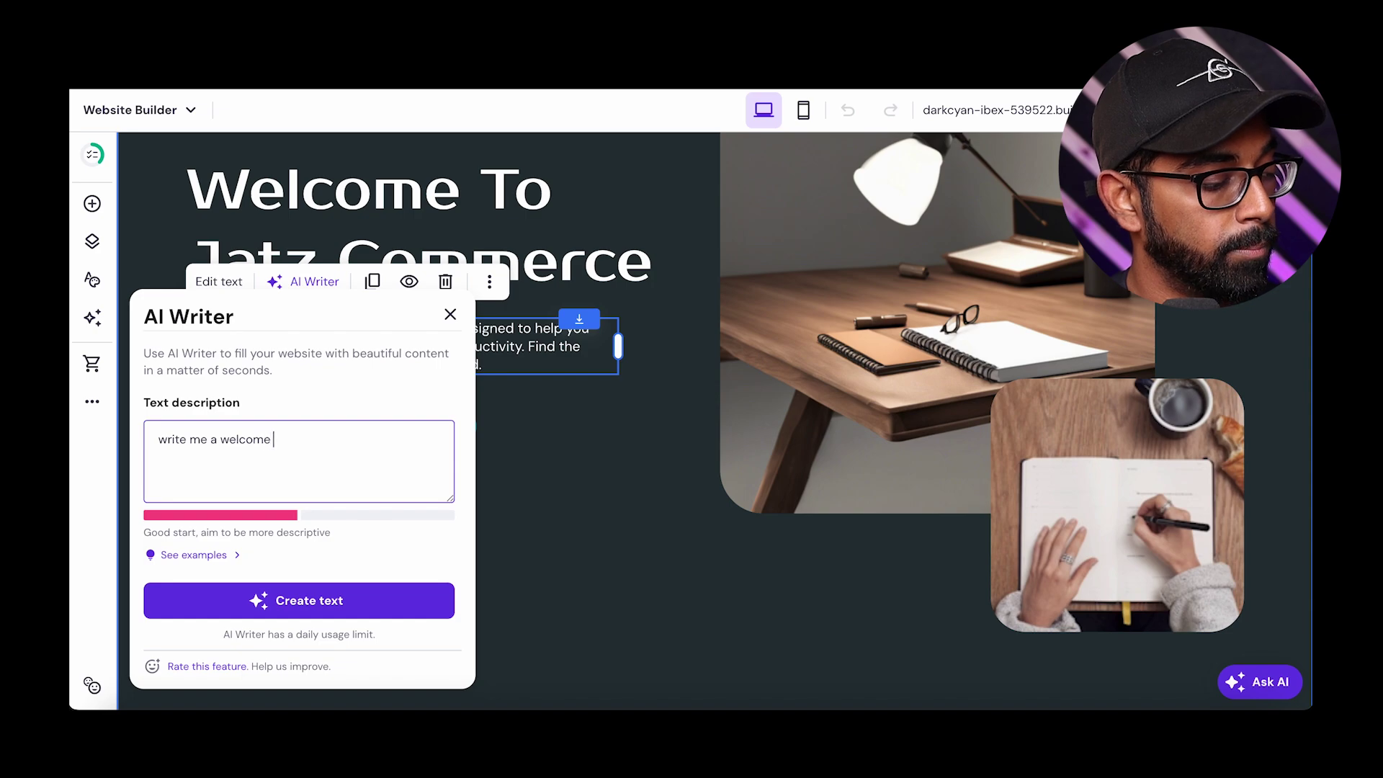
type("to our website")
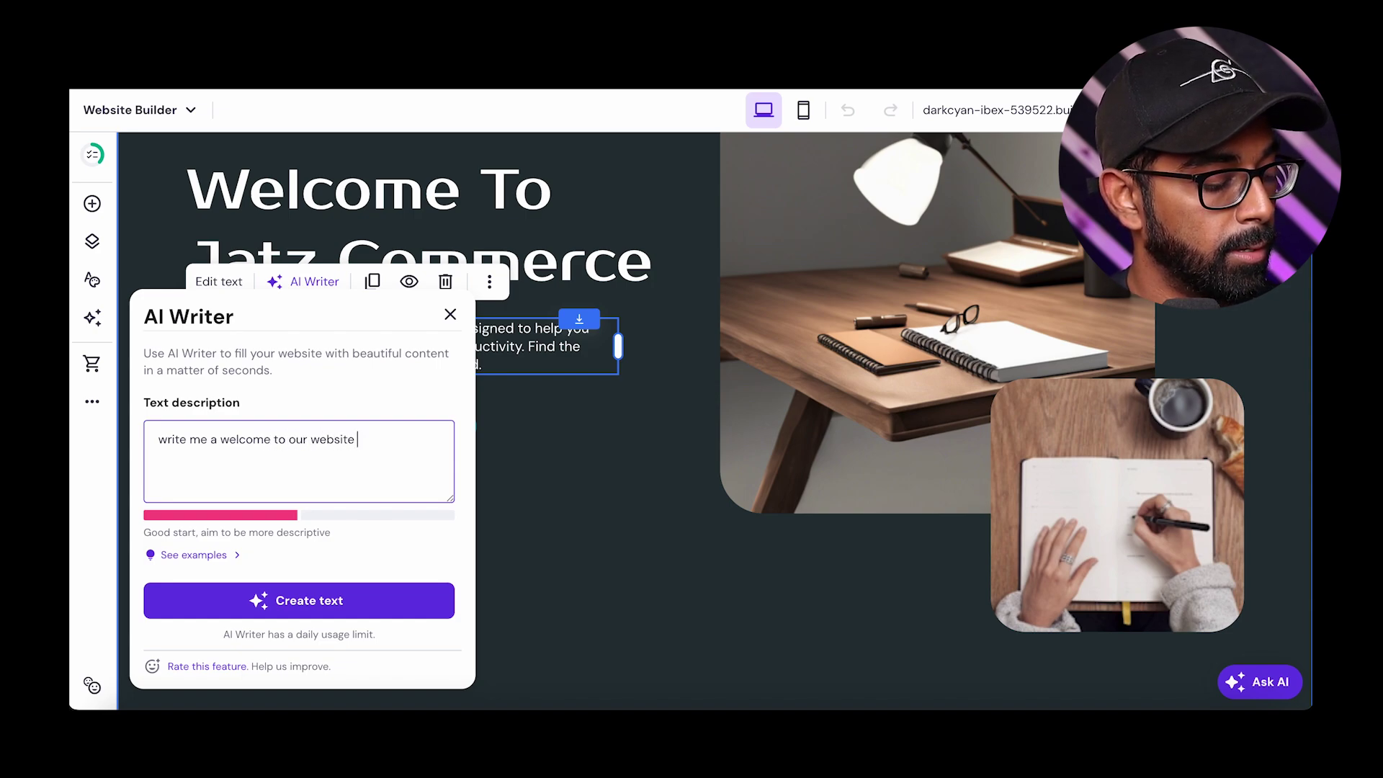
type(" text")
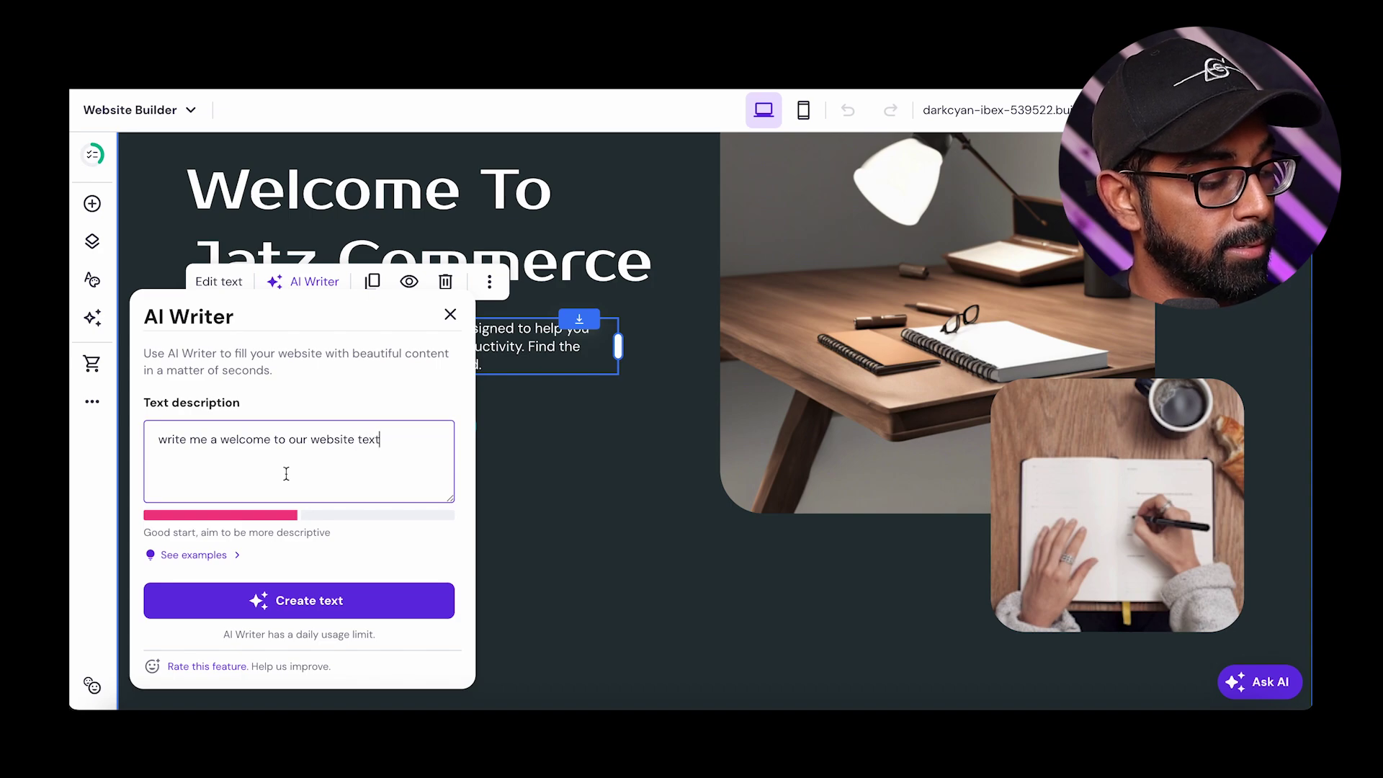
left_click(281, 600)
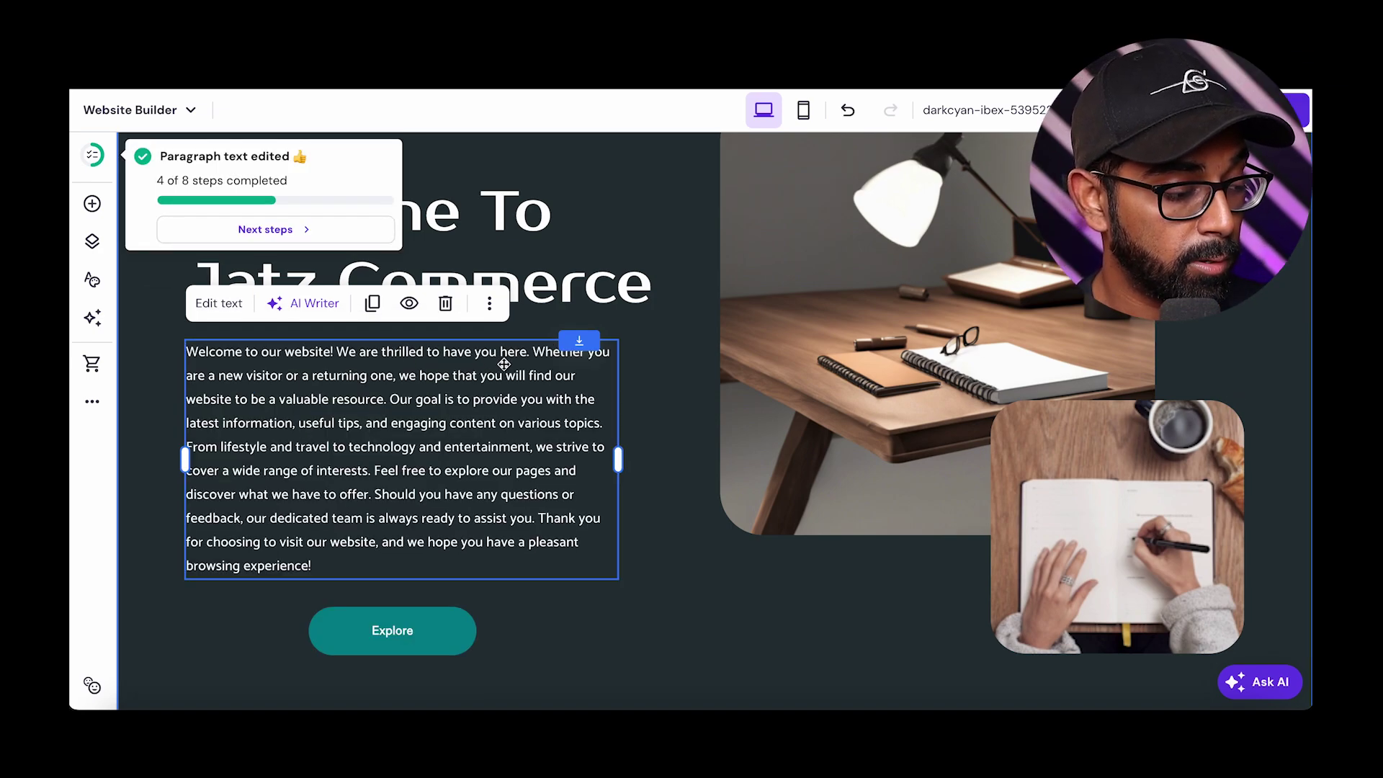
left_click(158, 371)
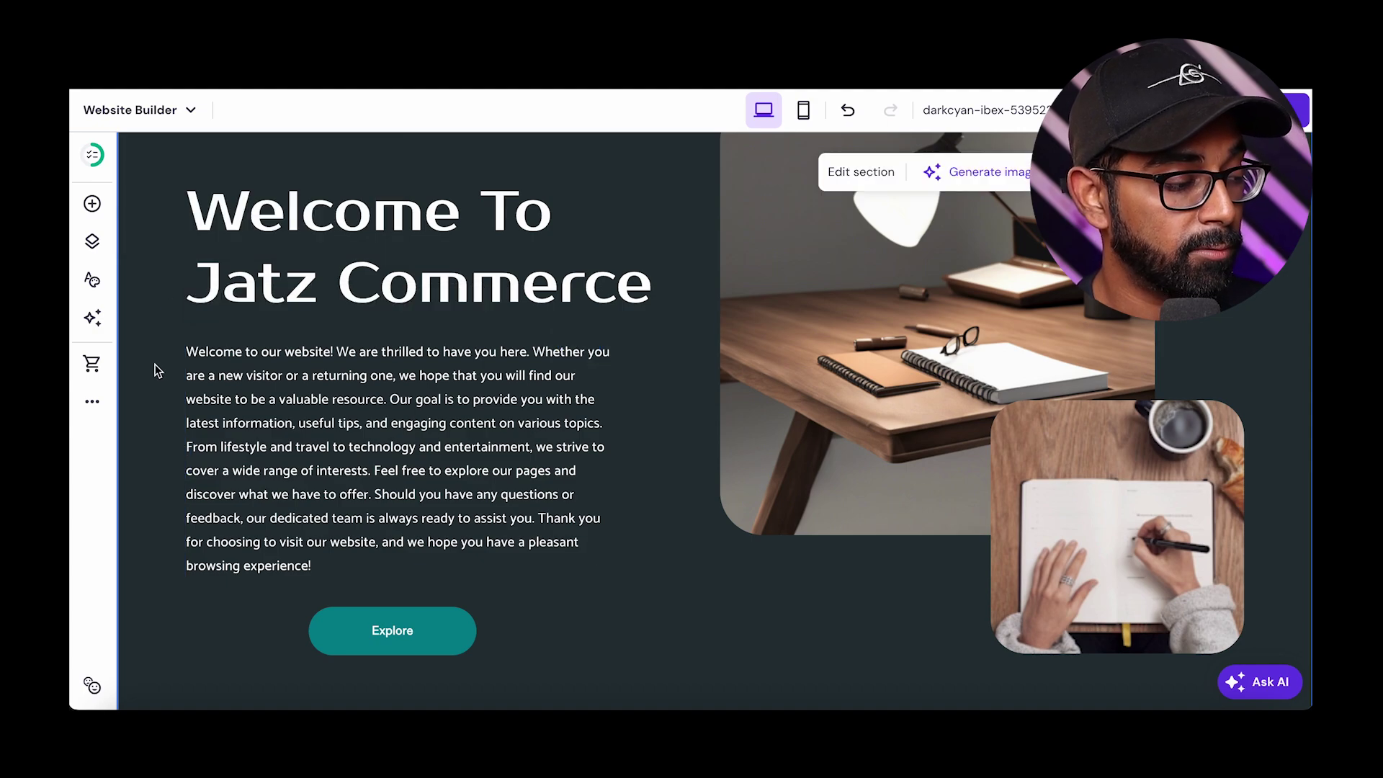
- Overlay the AI Heatmap on the homepage from the AI tools menu
left_click(92, 317)
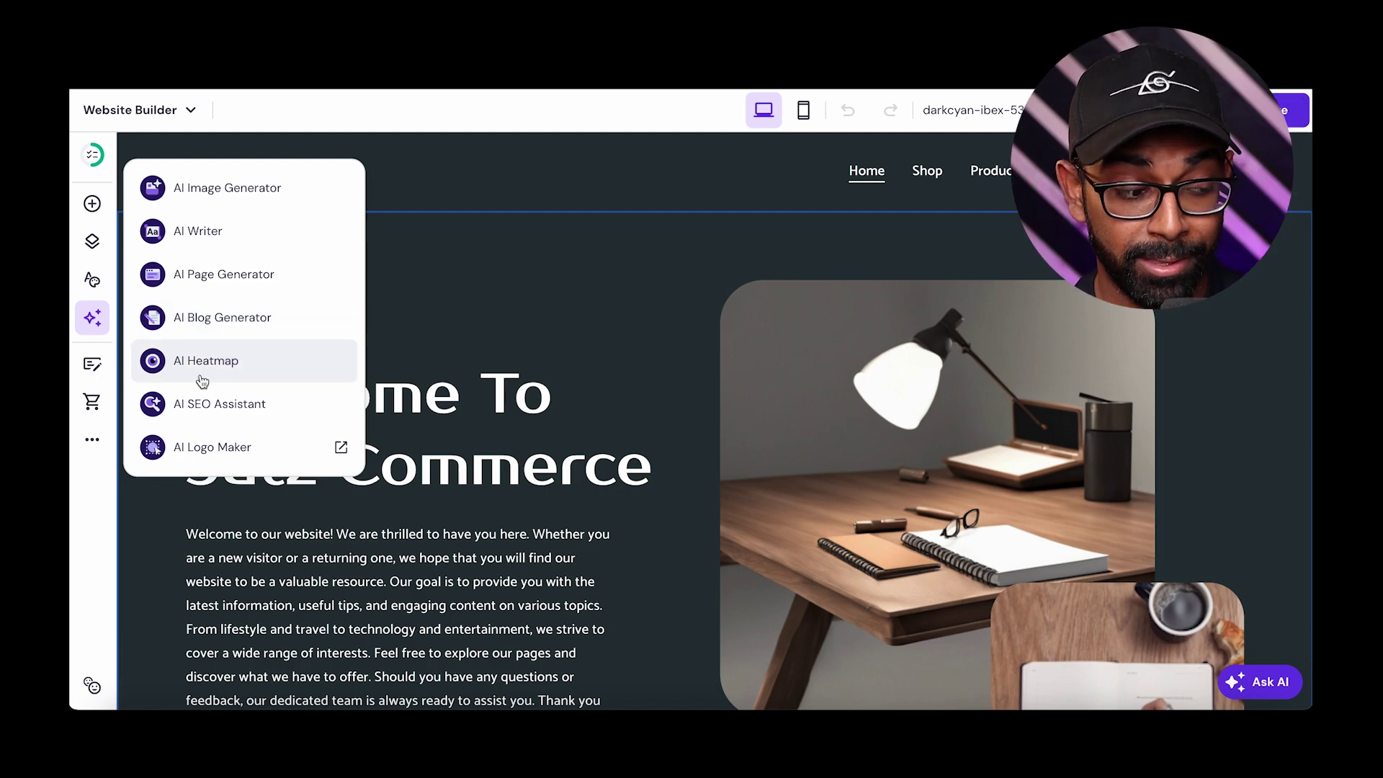
left_click(277, 373)
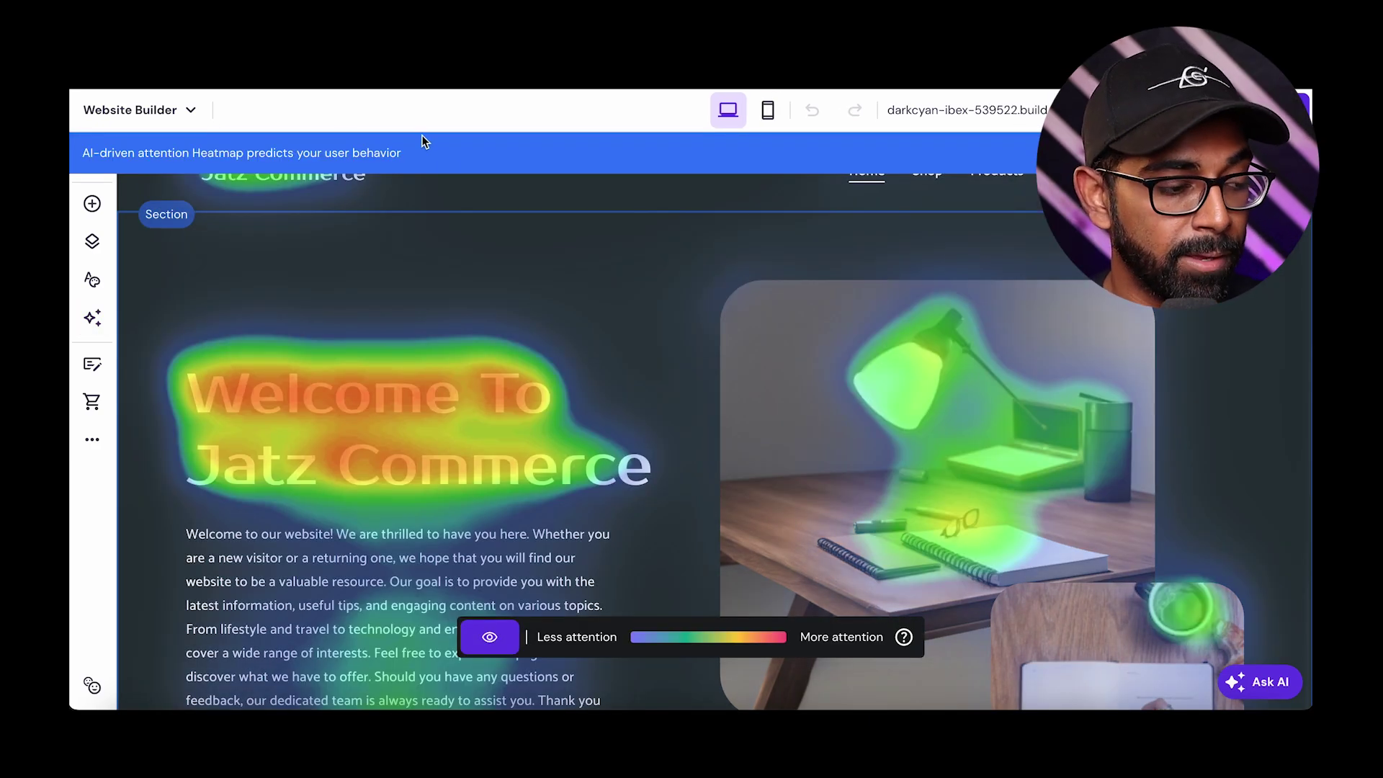
- Scroll through the page inspecting the attention heatmap, then close it and list the AI tools
scroll(595, 401, "down", 3)
scroll(595, 404, "up", 3)
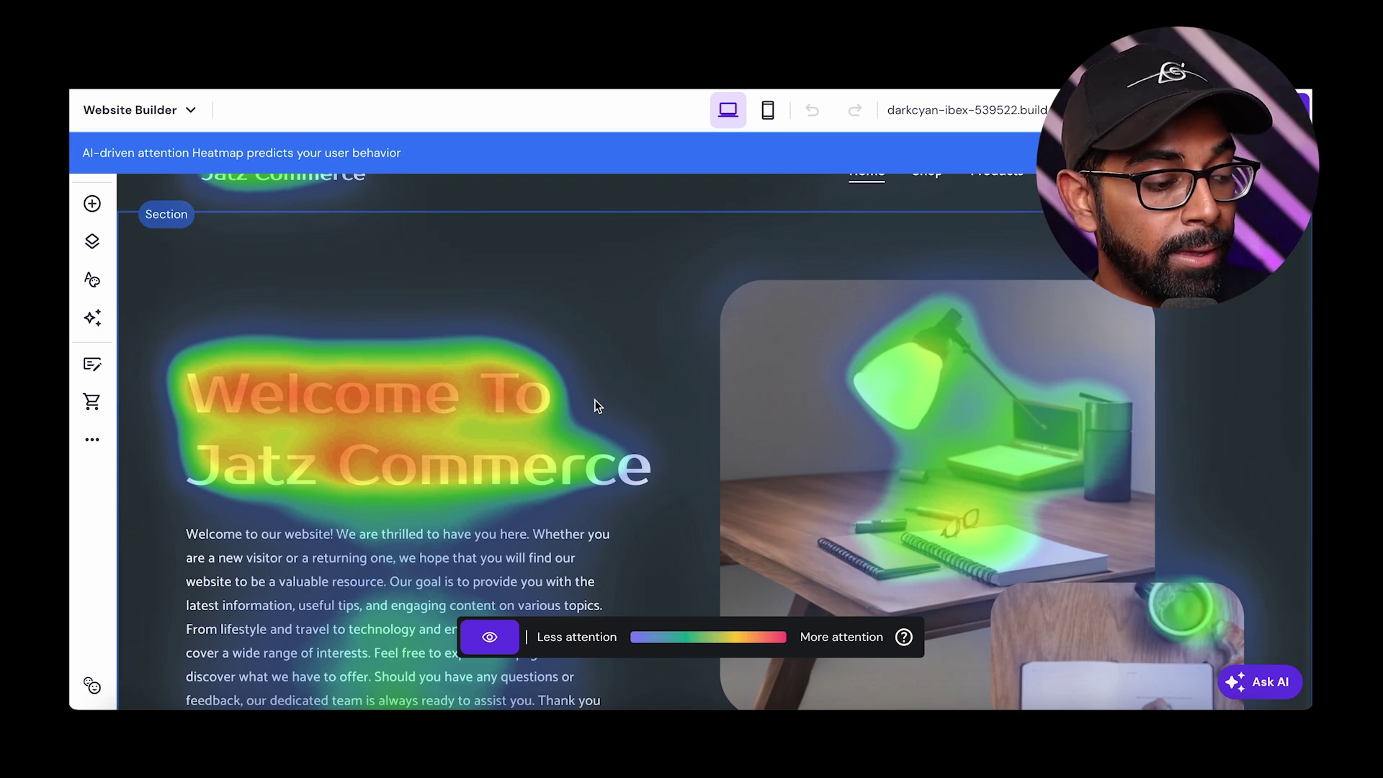
scroll(595, 405, "down", 1)
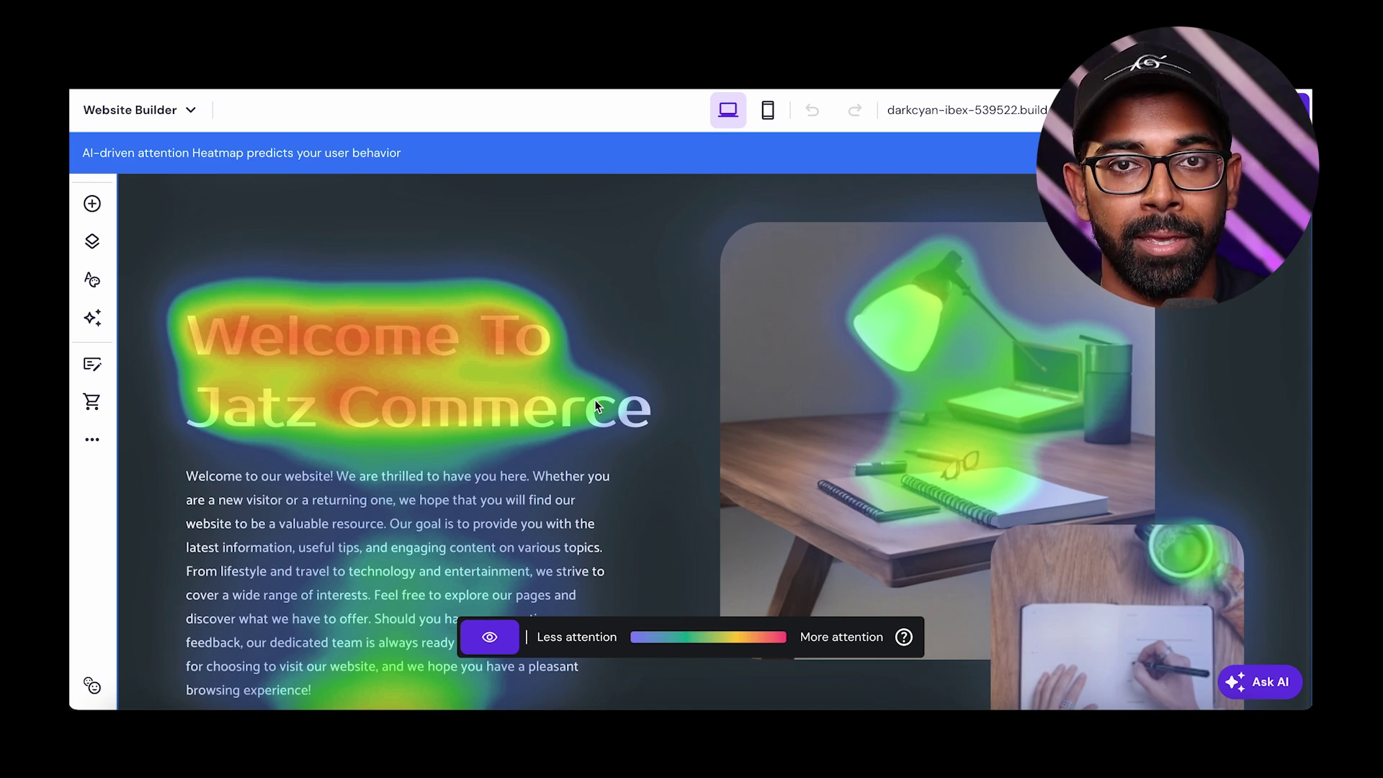
scroll(417, 284, "up", 1)
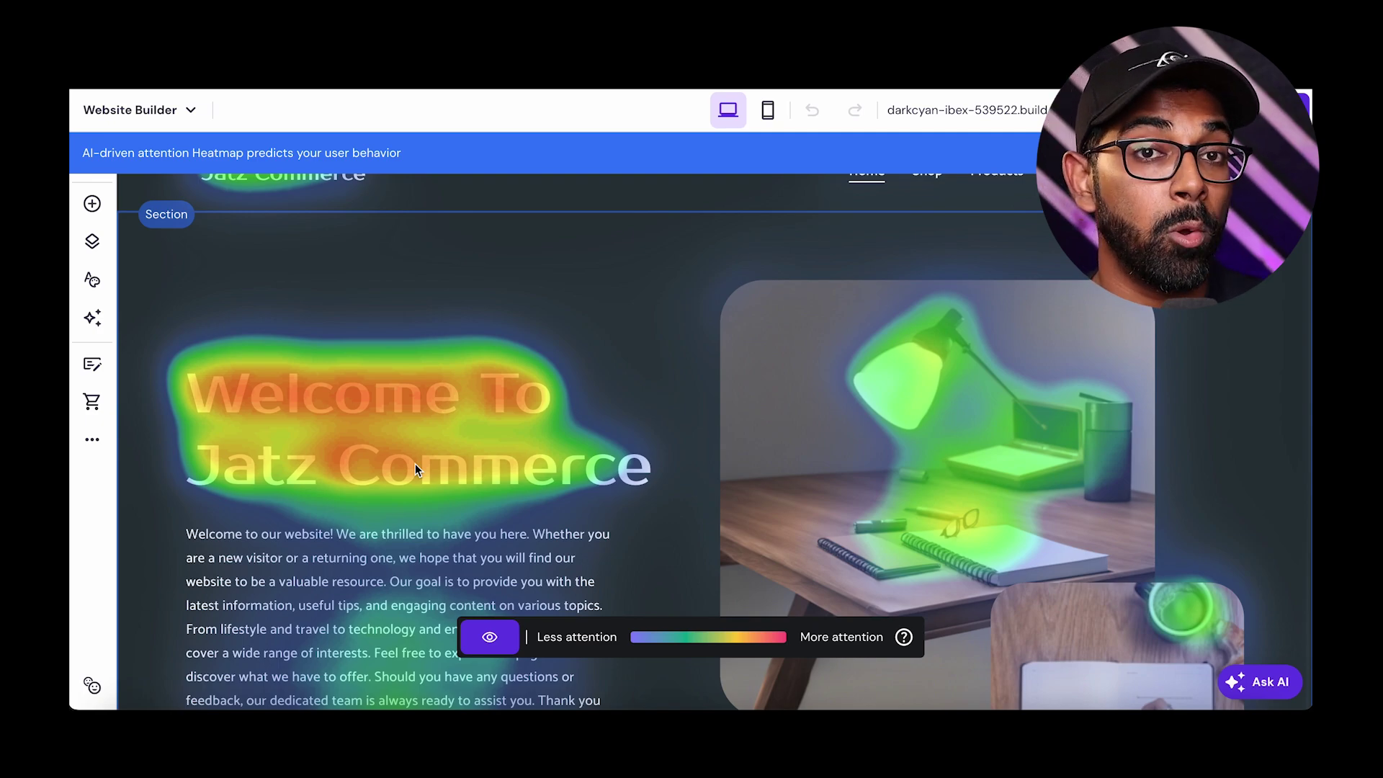
scroll(415, 464, "down", 3)
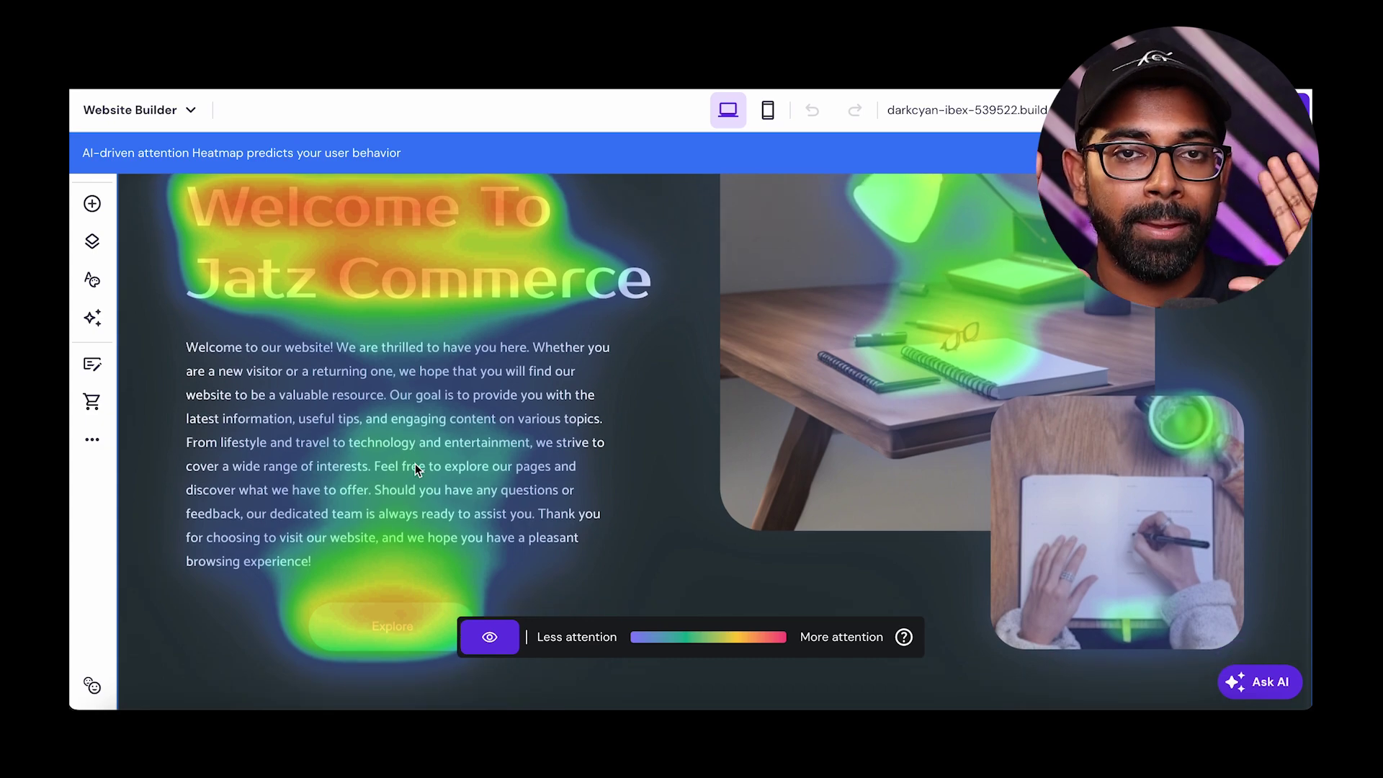
scroll(416, 467, "up", 1)
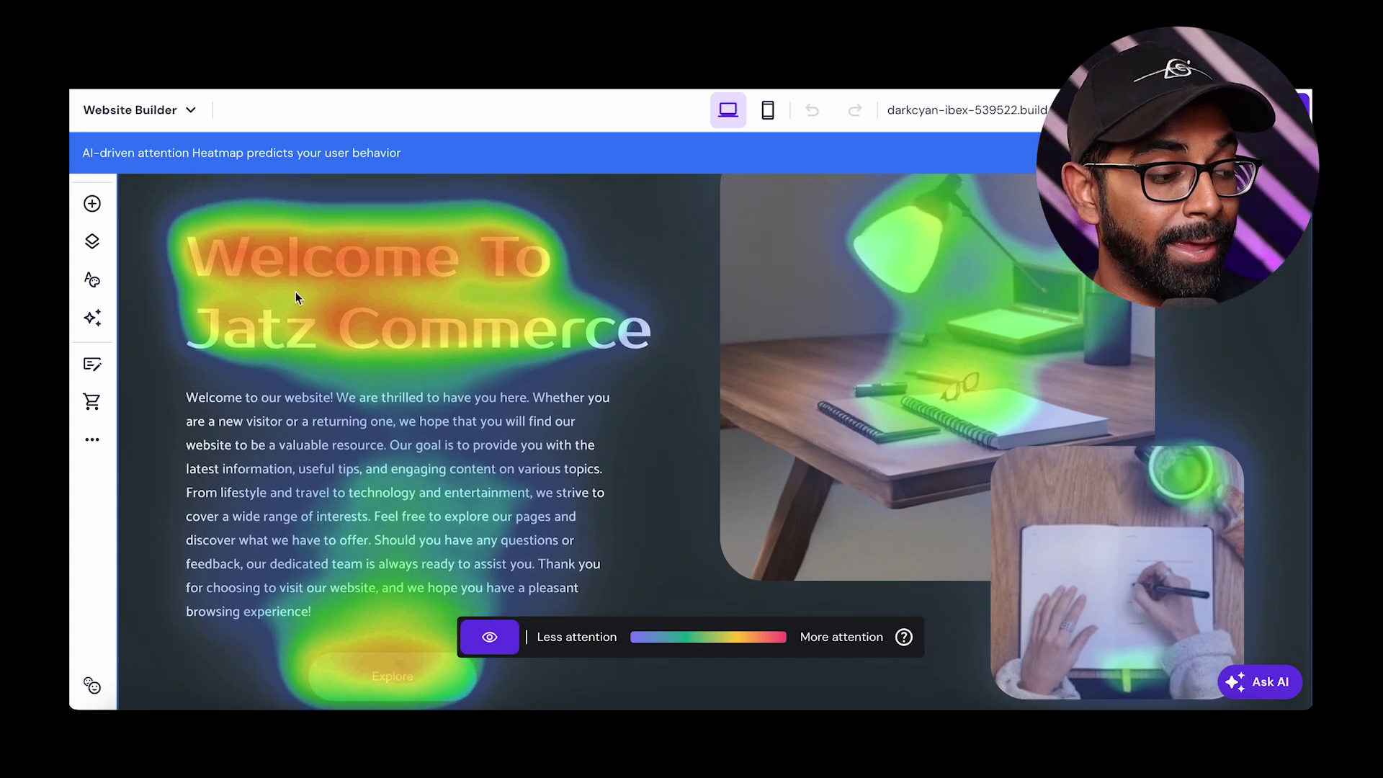
scroll(344, 306, "up", 1)
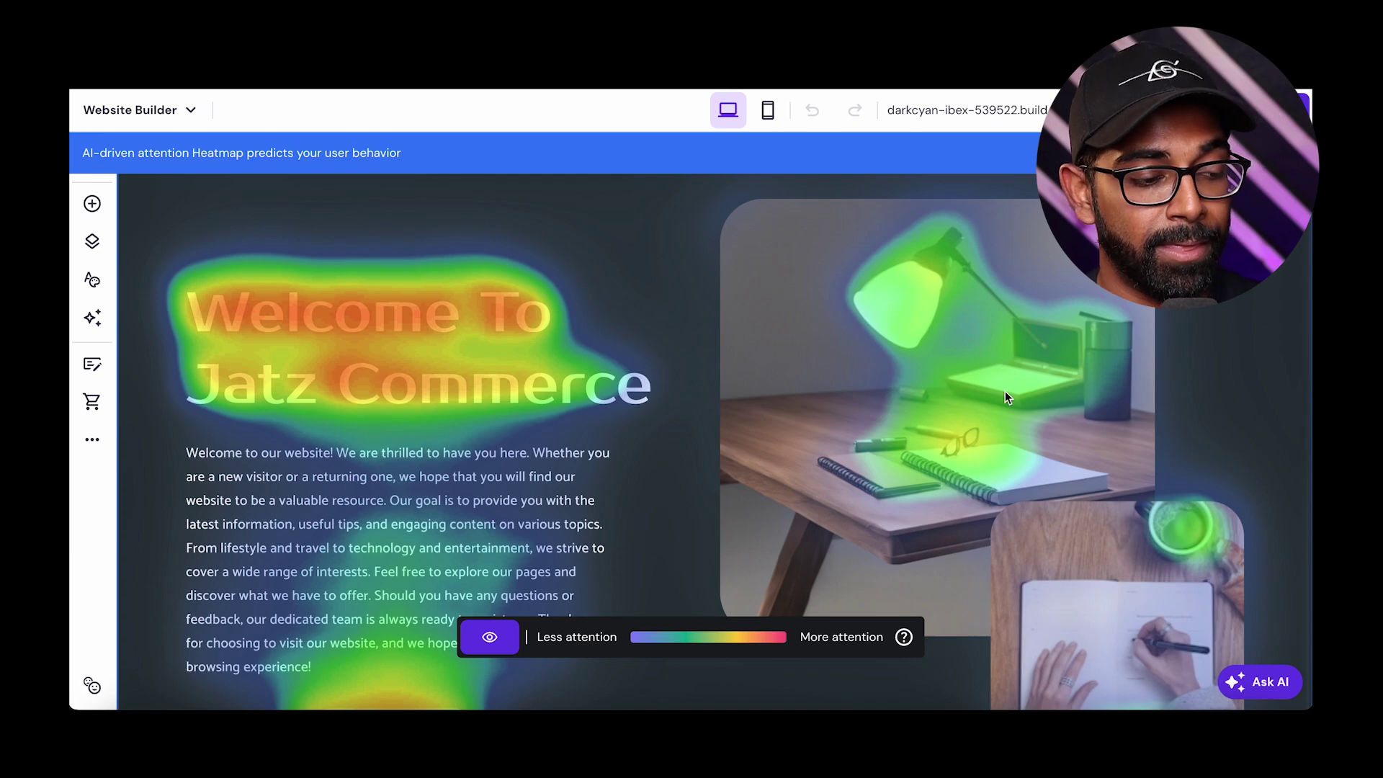
scroll(1004, 390, "down", 15)
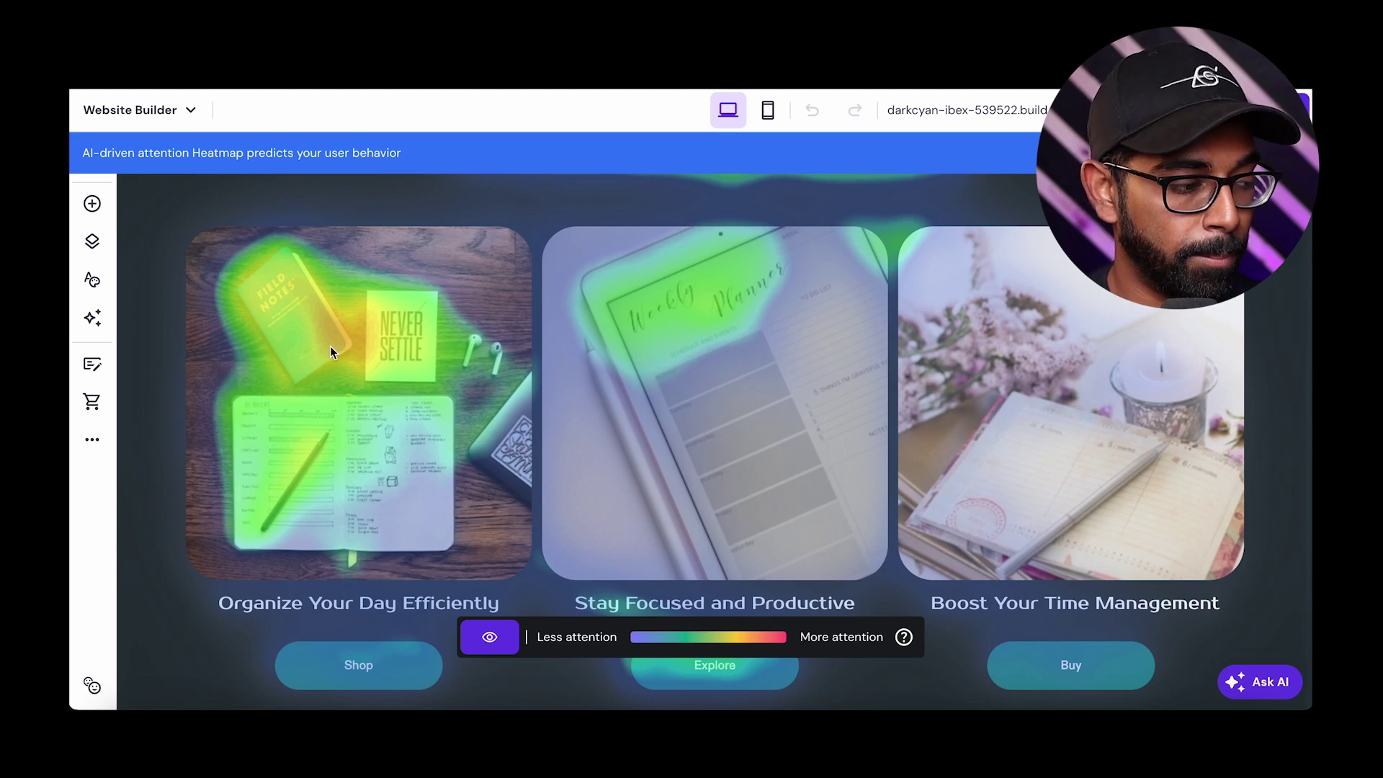
scroll(362, 425, "down", 5)
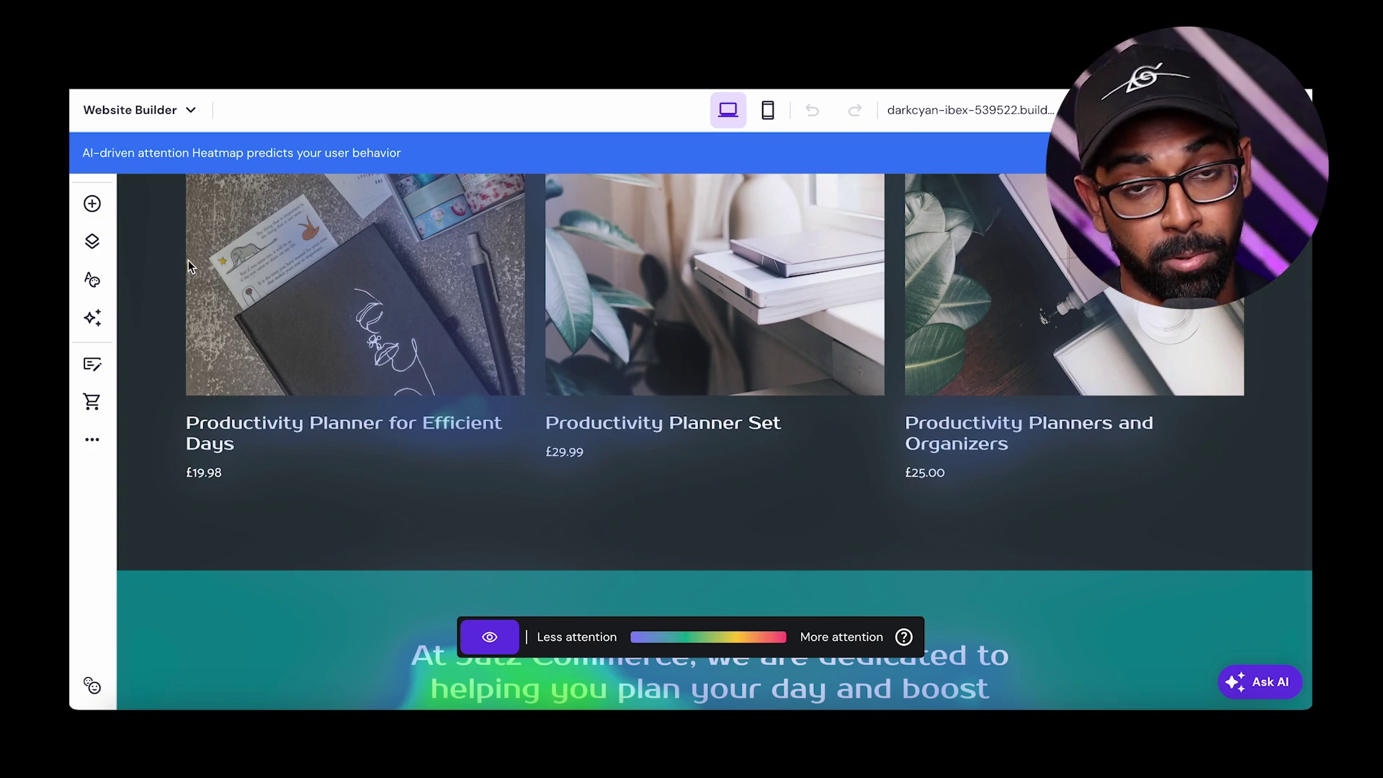
left_click(93, 317)
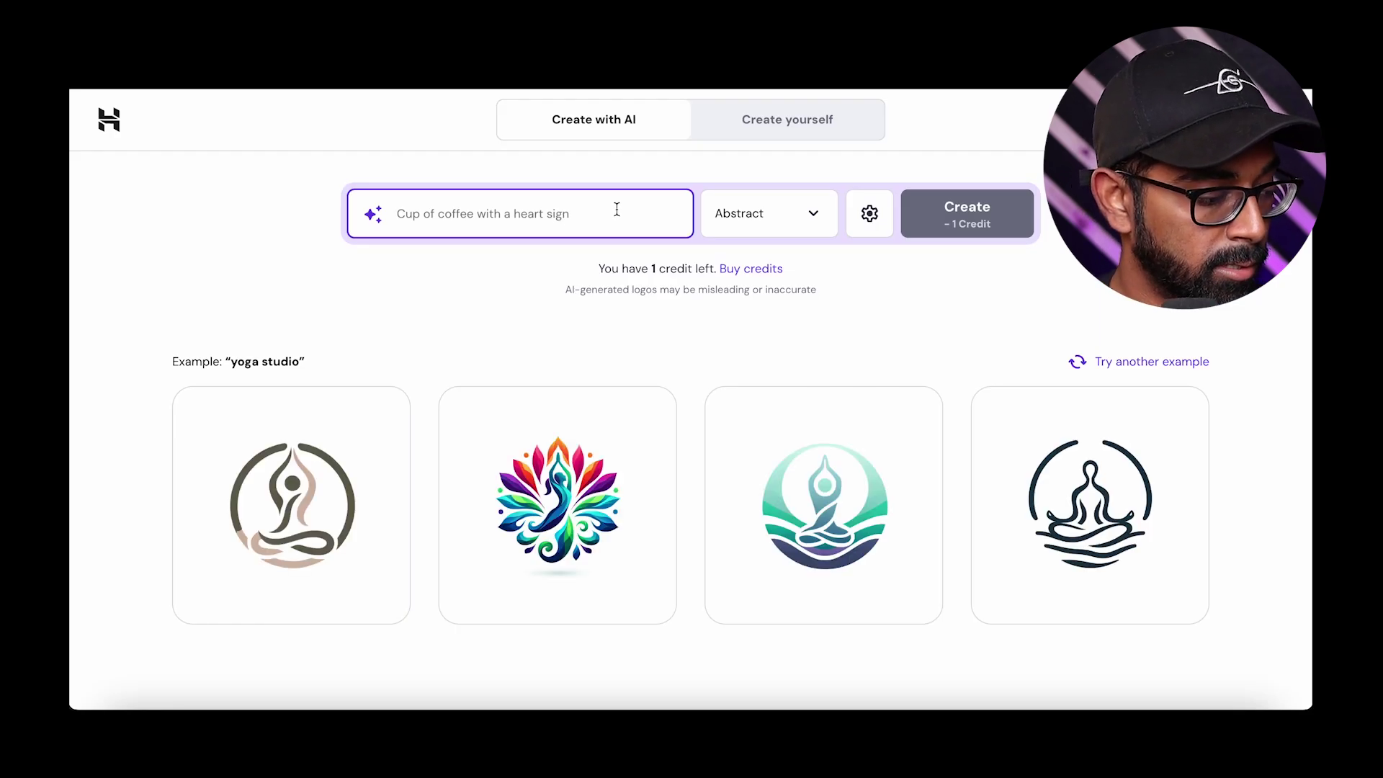
- Generate Abstract-style logos from the prompt 'a pen with a bulb' and review the four results
type("a pen with a ")
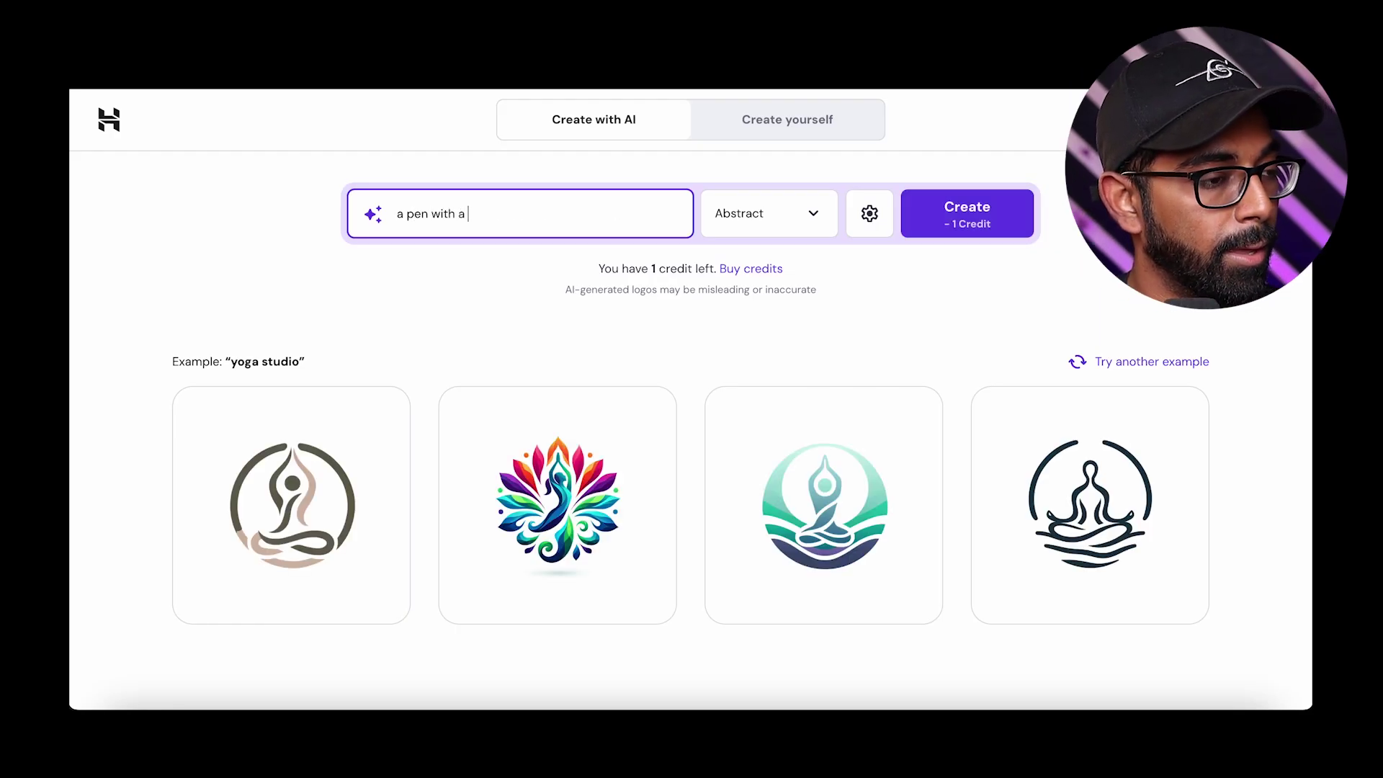
type("bulb")
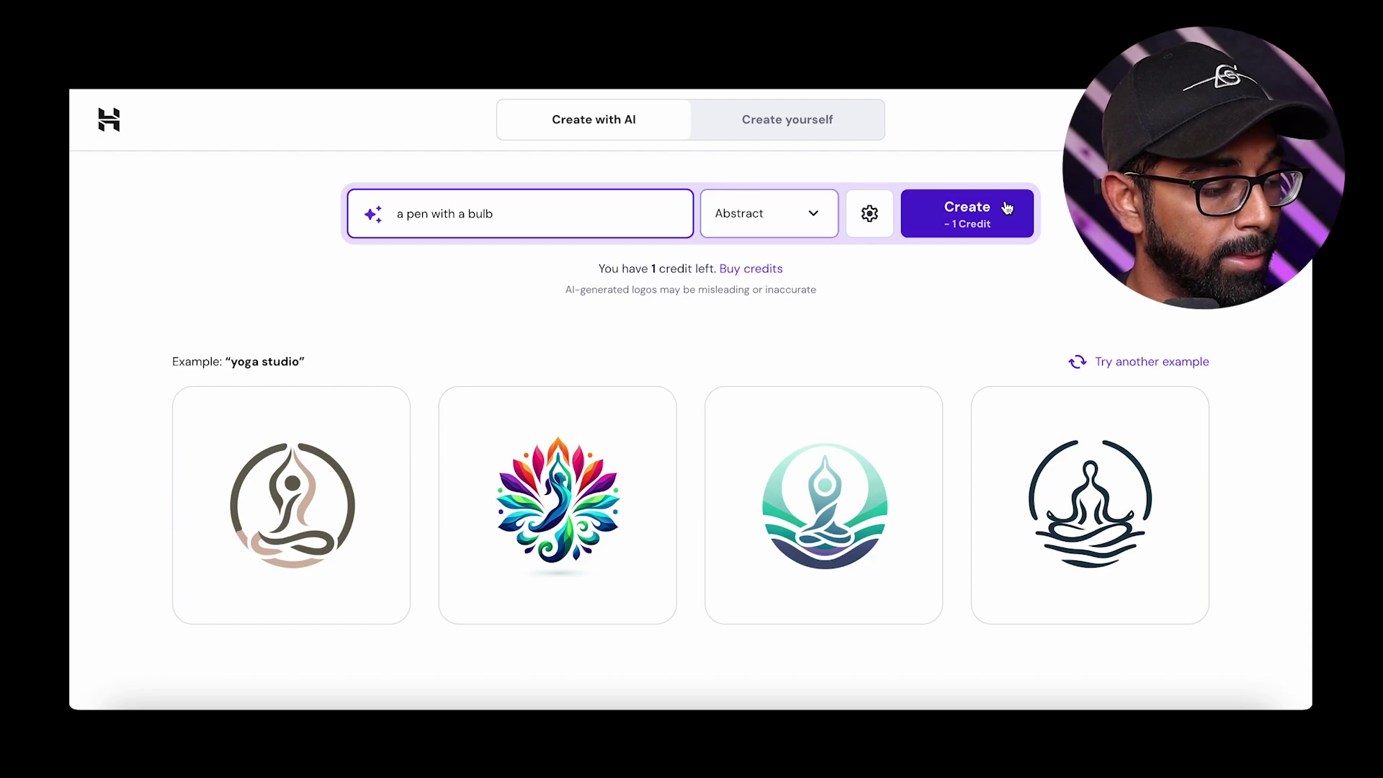
left_click(1017, 210)
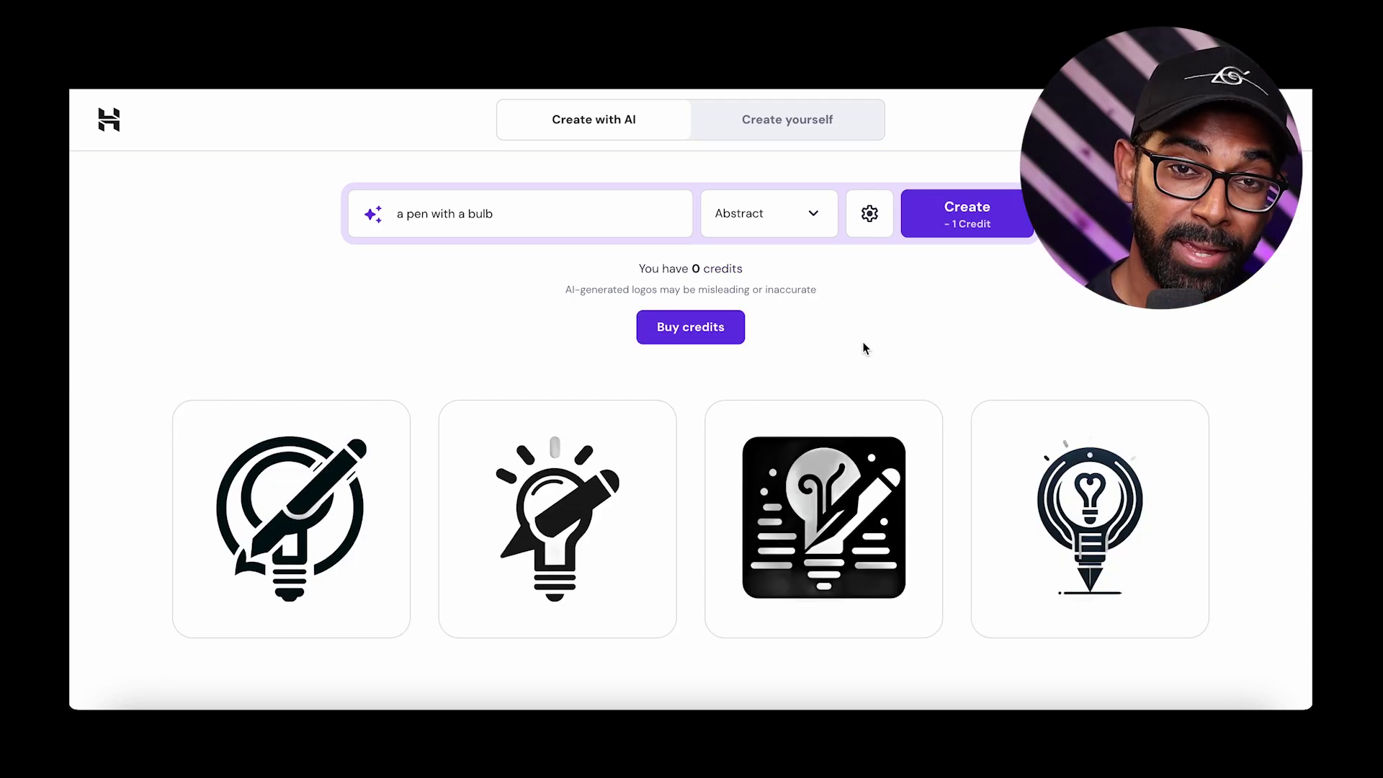
scroll(862, 341, "down", 1)
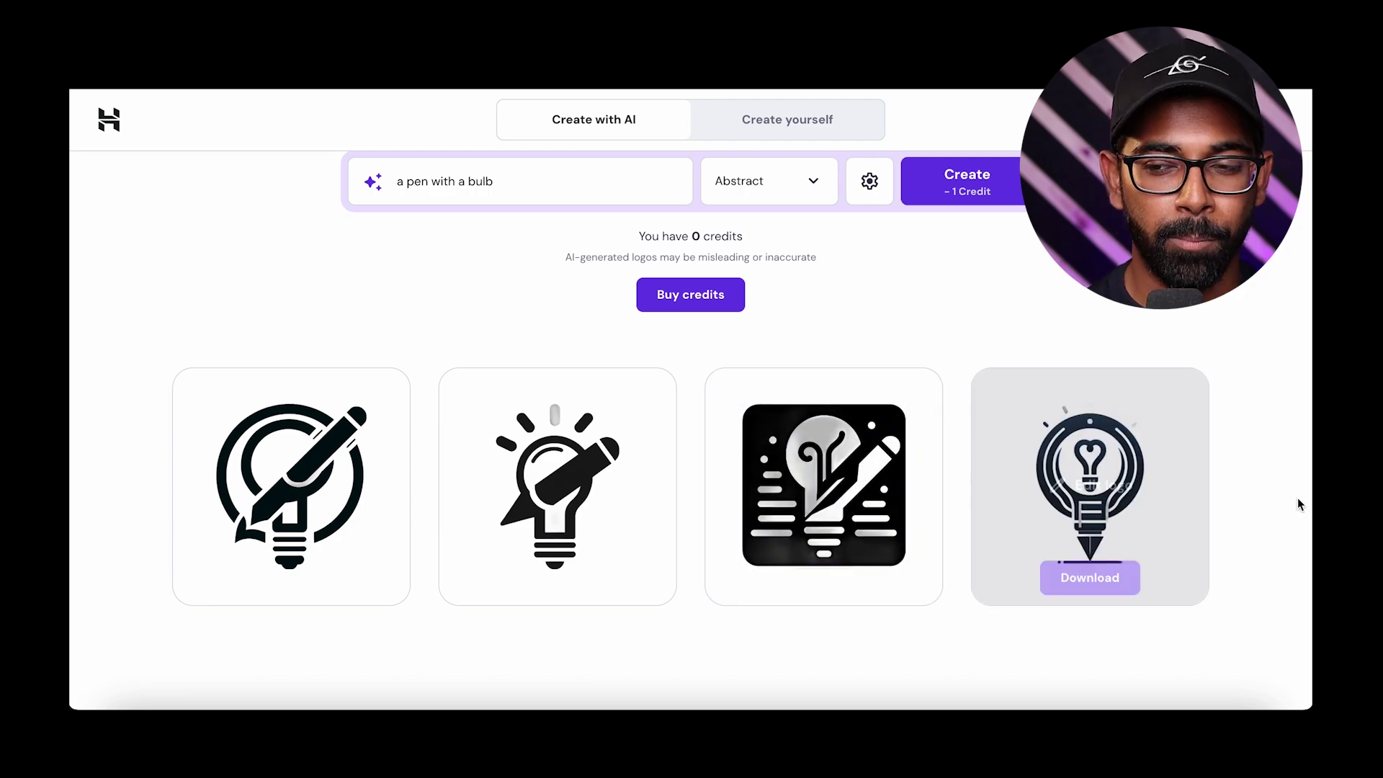
mouse_move(514, 450)
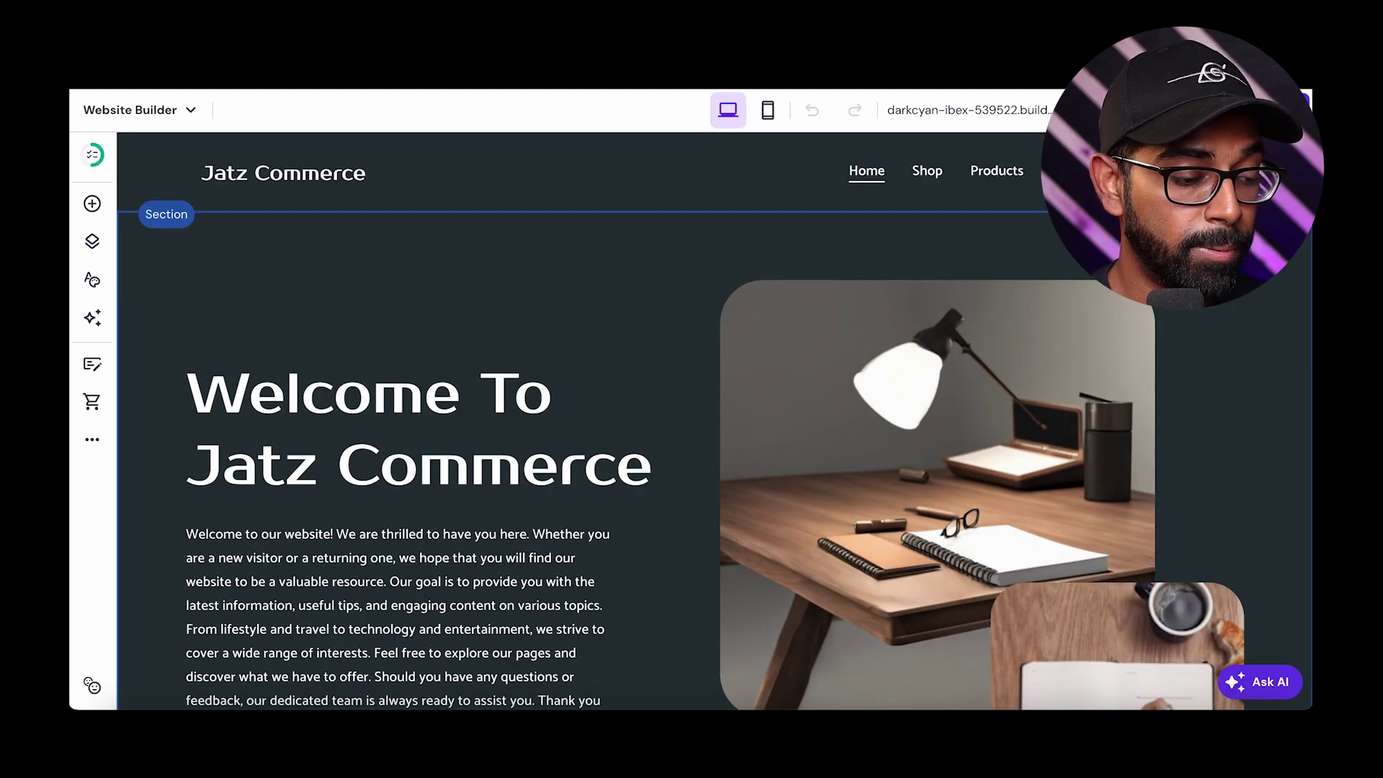
- Publish Jatz Commerce live and scroll through the published store's sections and planner products
left_click(1267, 110)
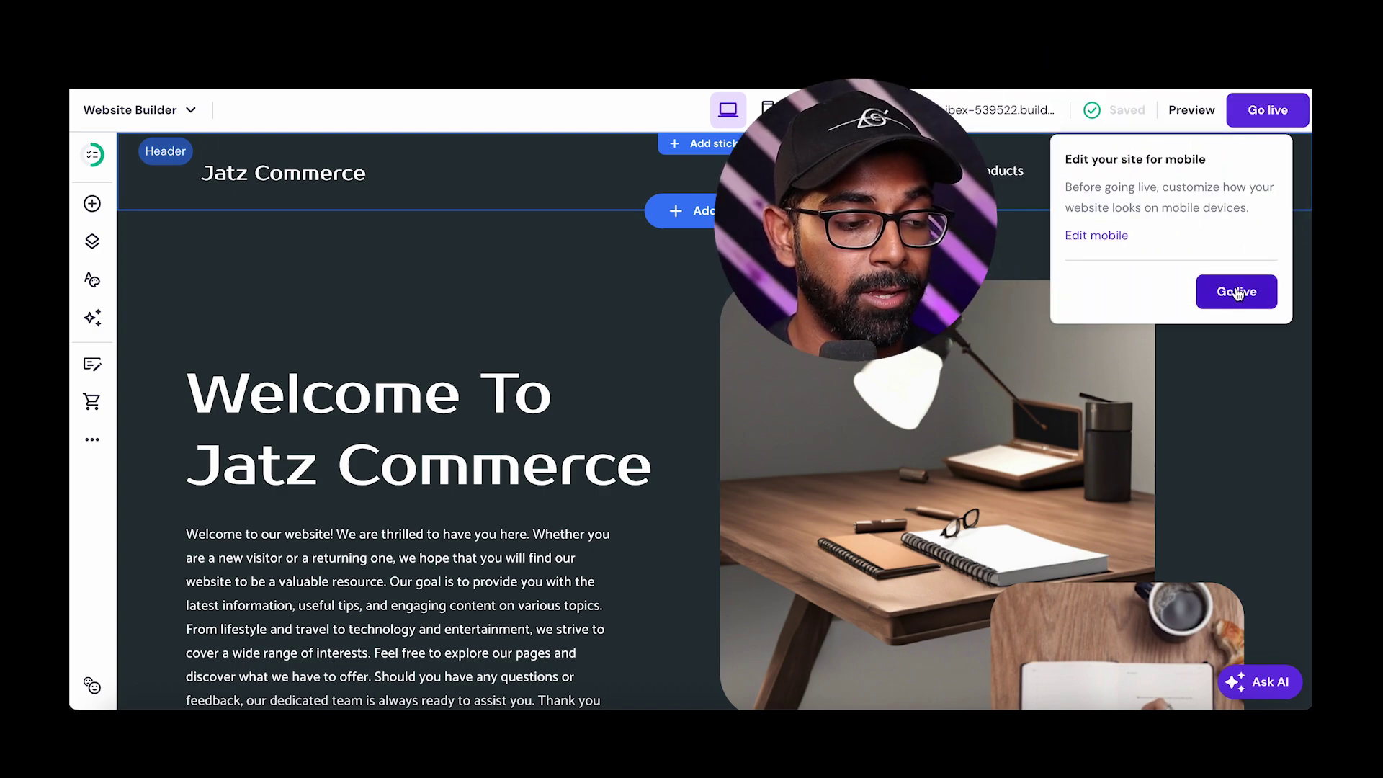
left_click(1236, 291)
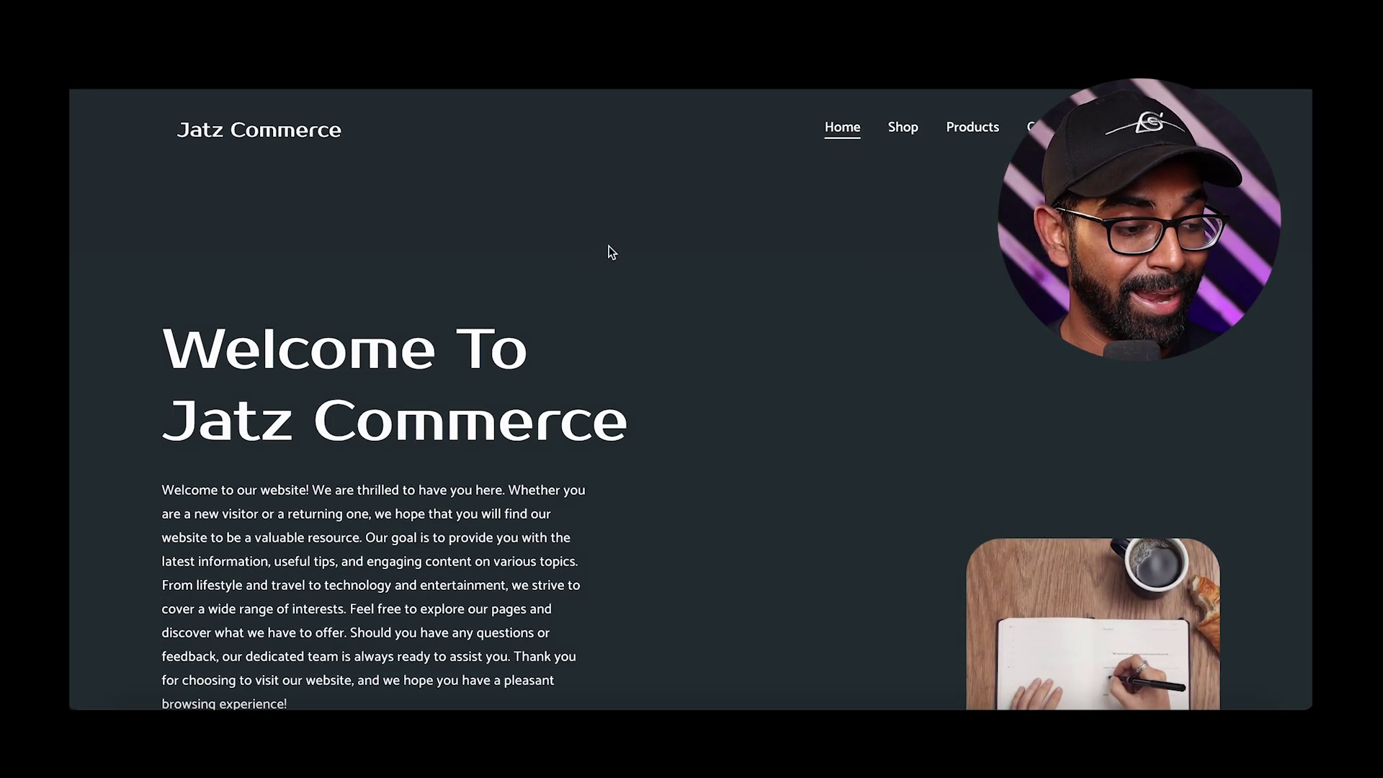
scroll(609, 247, "down", 4)
scroll(609, 252, "down", 15)
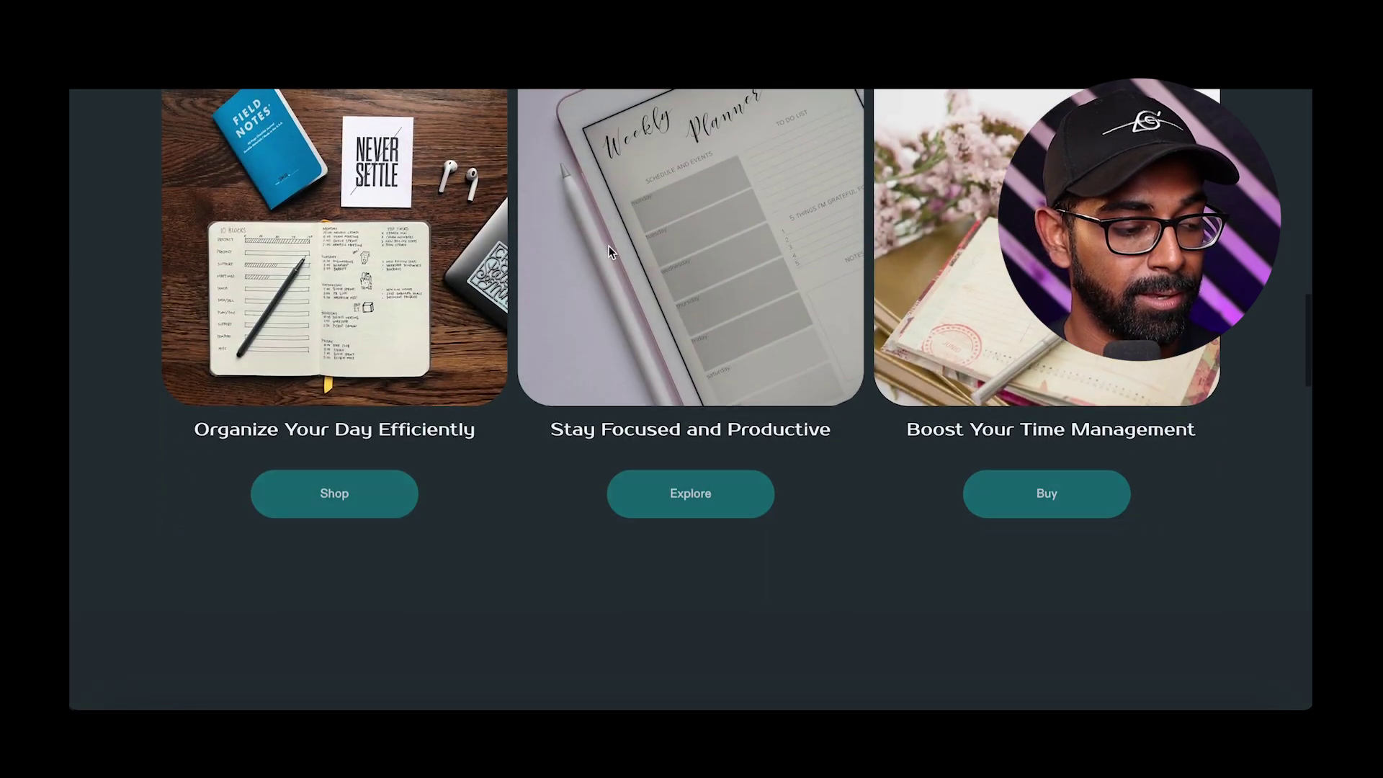
scroll(609, 253, "down", 6)
scroll(610, 253, "up", 20)
scroll(609, 252, "down", 15)
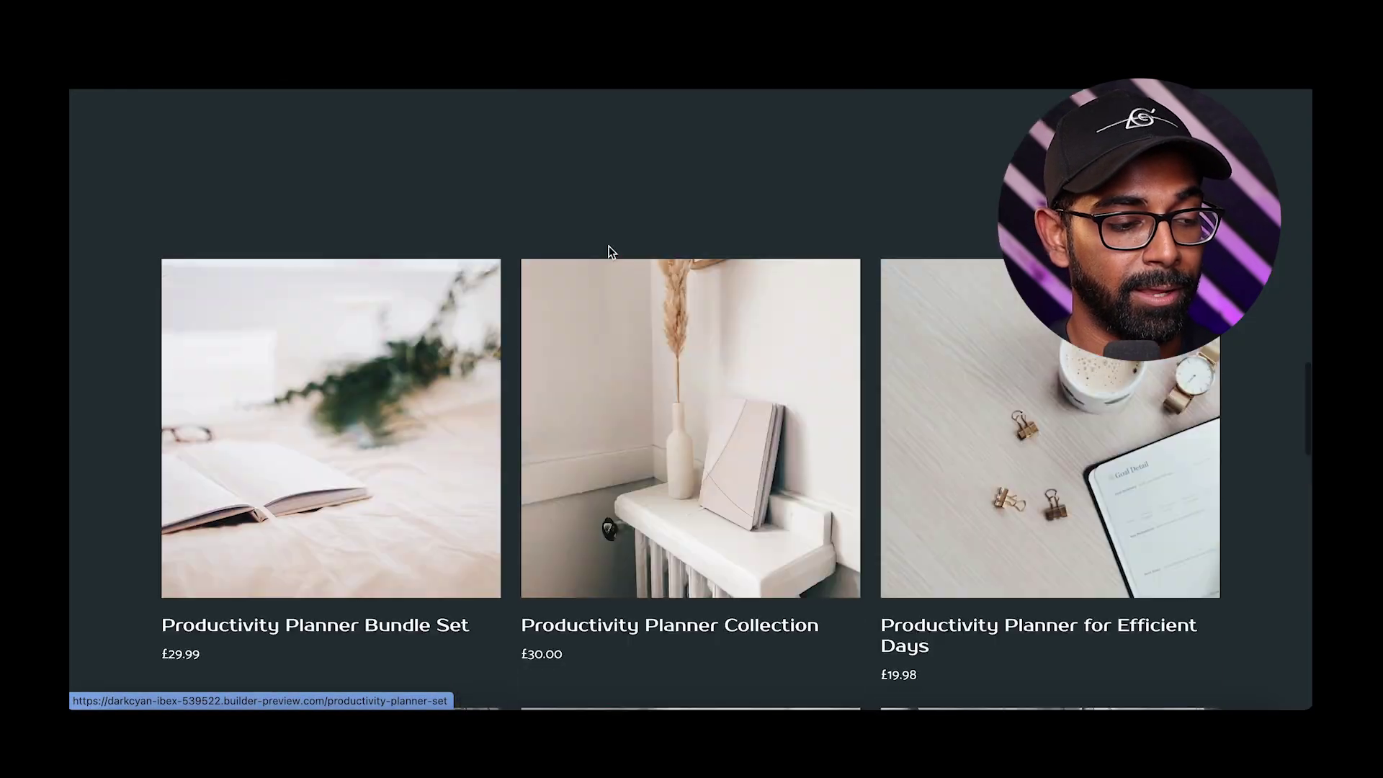